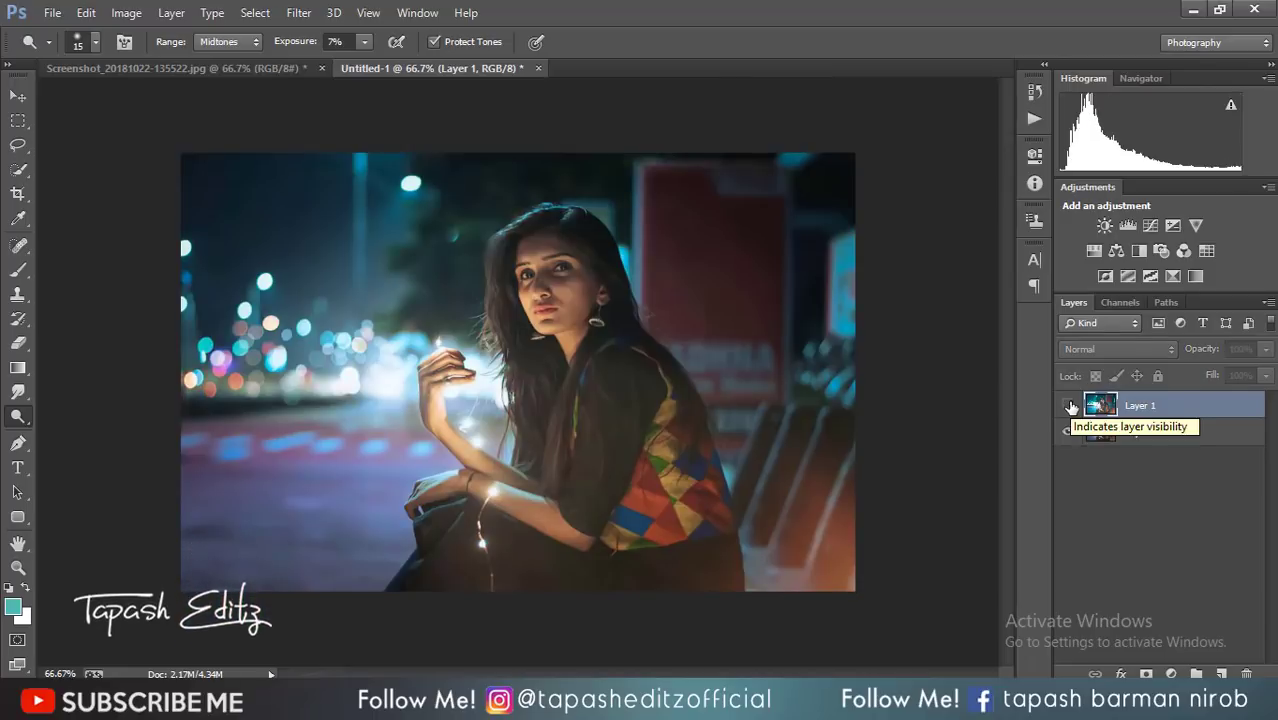
# Compare the photo with Layer 1 on and off, leave Layer 1 hidden, and move Layer 2 above it.
pyautogui.click(1069, 405)
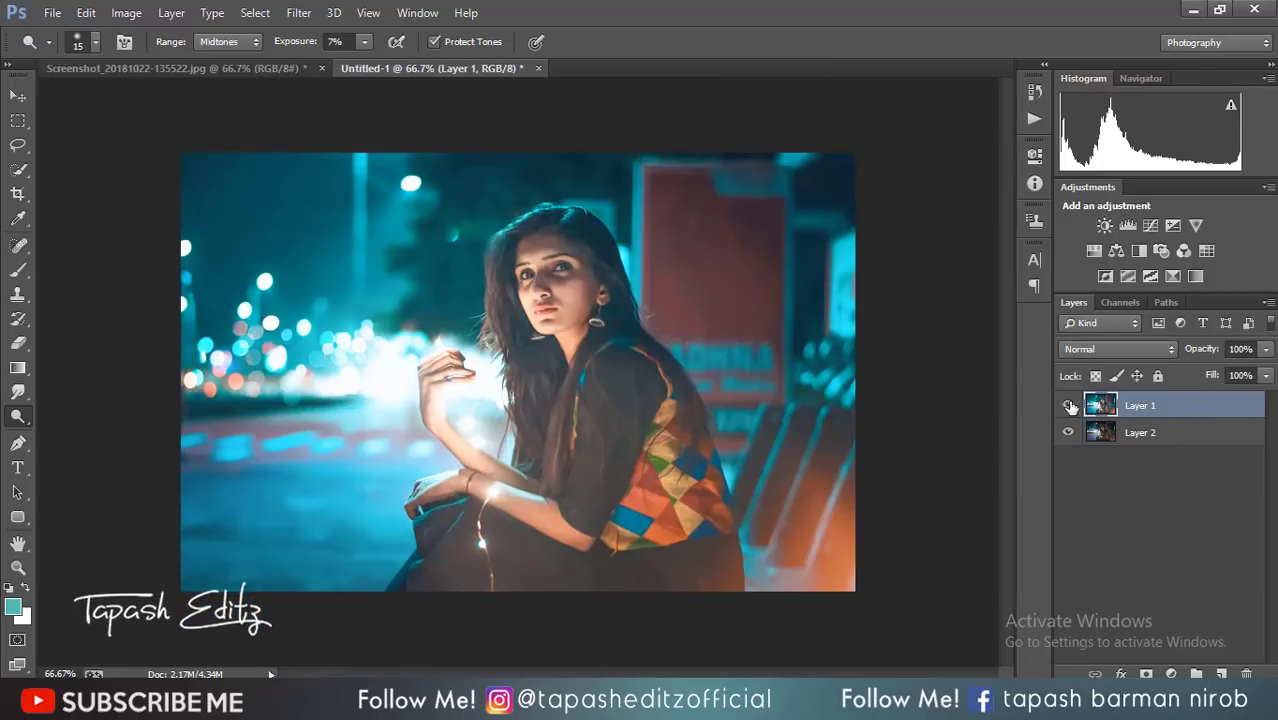
pyautogui.click(1069, 405)
pyautogui.click(1069, 405)
pyautogui.moveTo(1160, 460); pyautogui.dragTo(1163, 486)
pyautogui.click(1150, 410)
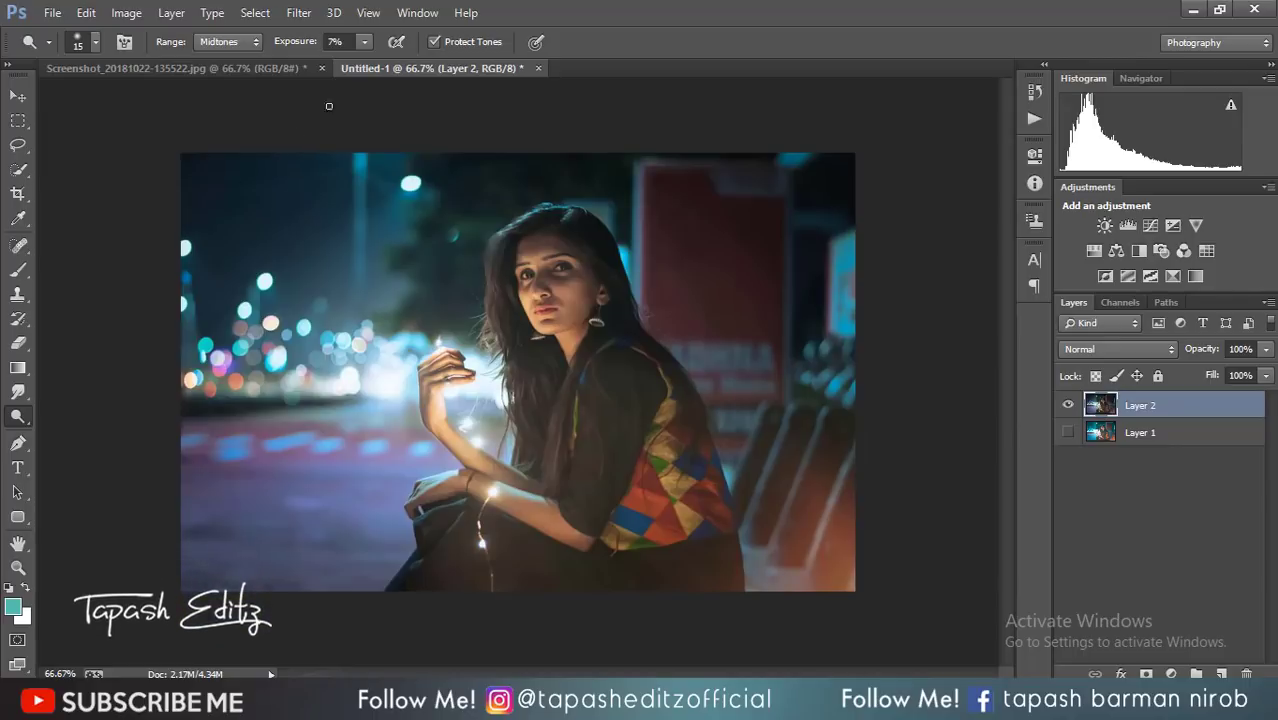
# In the Camera Raw filter on Layer 2, set Shadows to +100, Highlights to +35, Contrast to -6 and Blacks to -13.
pyautogui.click(312, 20)
pyautogui.click(380, 121)
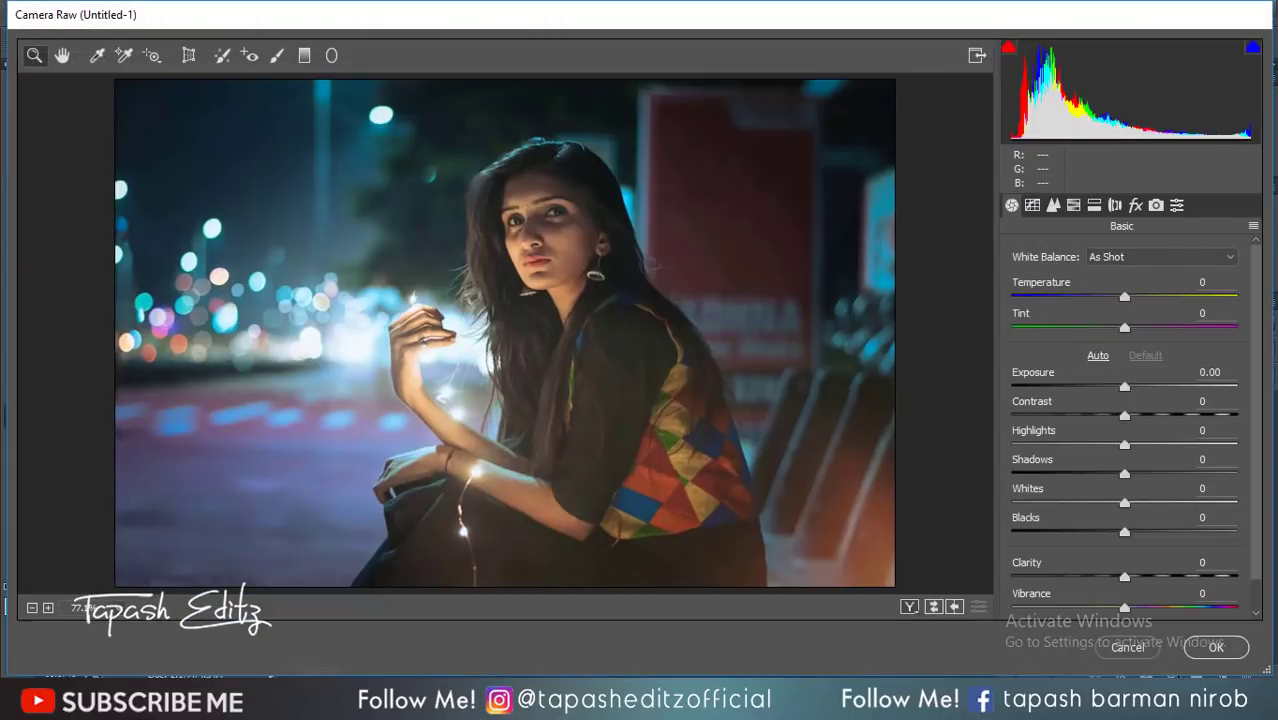
pyautogui.moveTo(1198, 25)
pyautogui.mouseDown()
pyautogui.moveTo(1208, 43)
pyautogui.moveTo(1179, 26)
pyautogui.mouseUp()
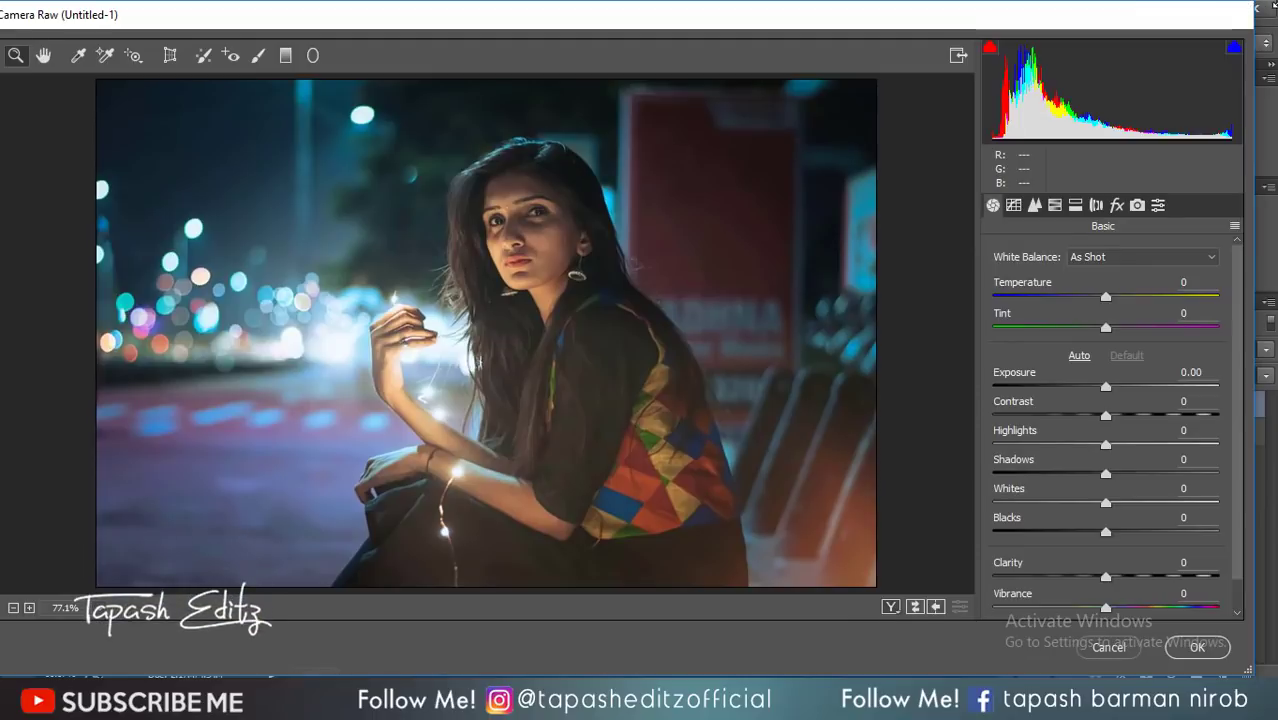
pyautogui.doubleClick(1225, 21)
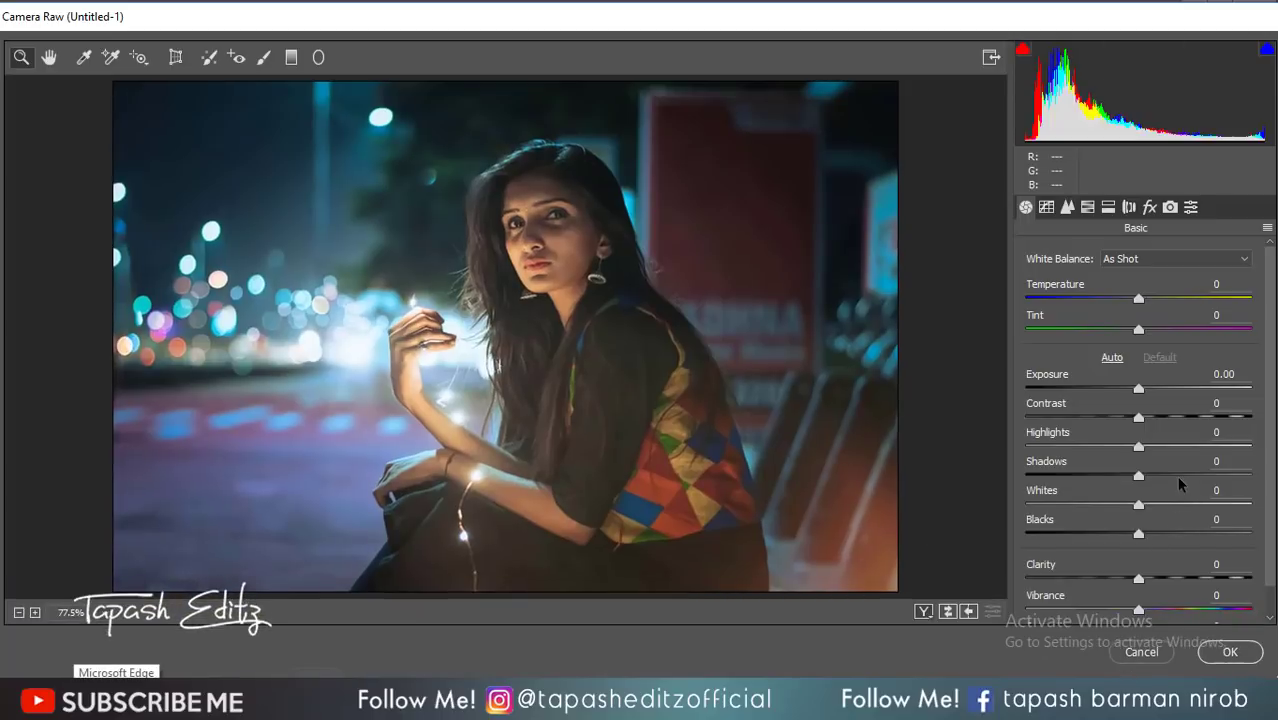
pyautogui.moveTo(1208, 483); pyautogui.dragTo(1274, 476)
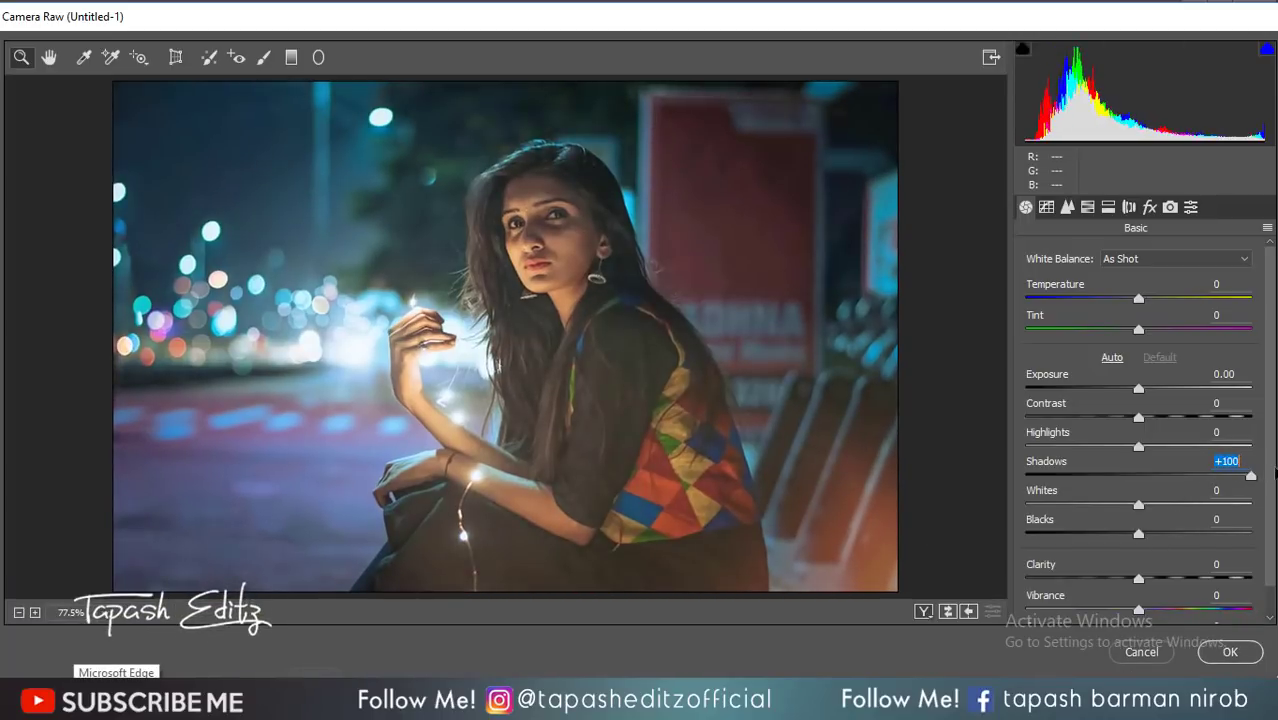
pyautogui.moveTo(1143, 447); pyautogui.dragTo(1178, 447)
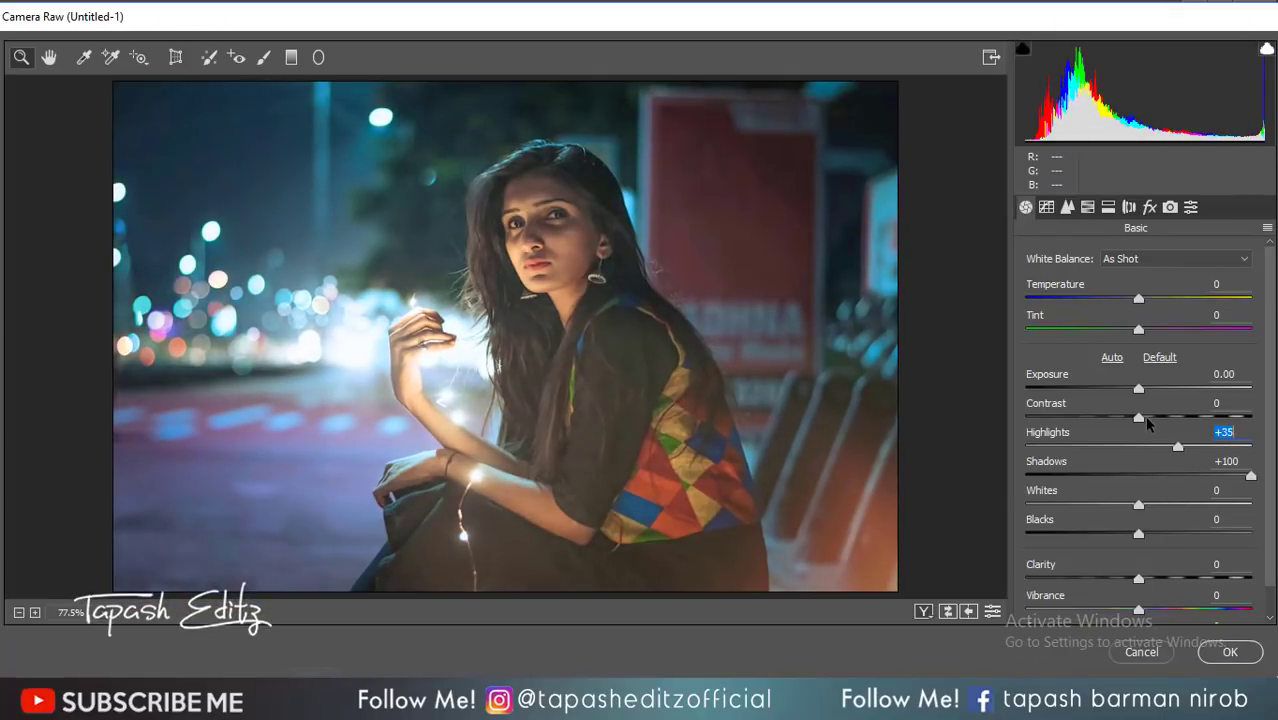
pyautogui.click(1144, 416)
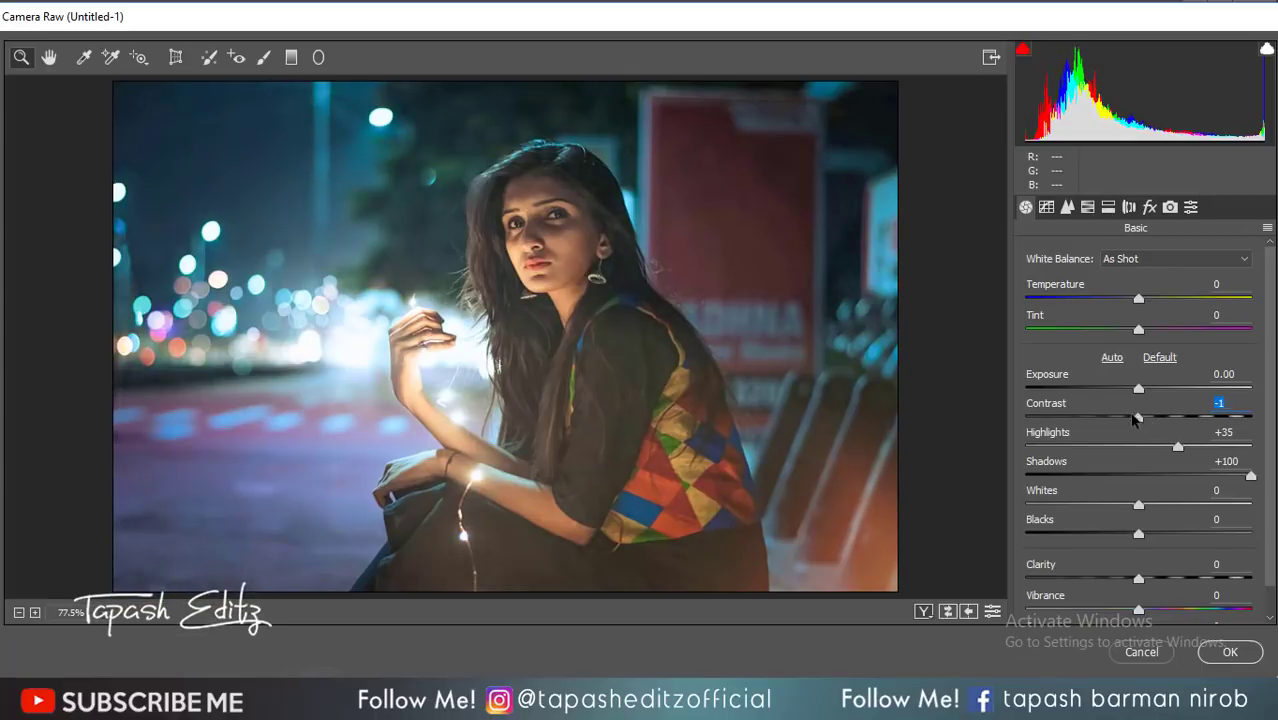
pyautogui.moveTo(1144, 415); pyautogui.dragTo(1131, 415)
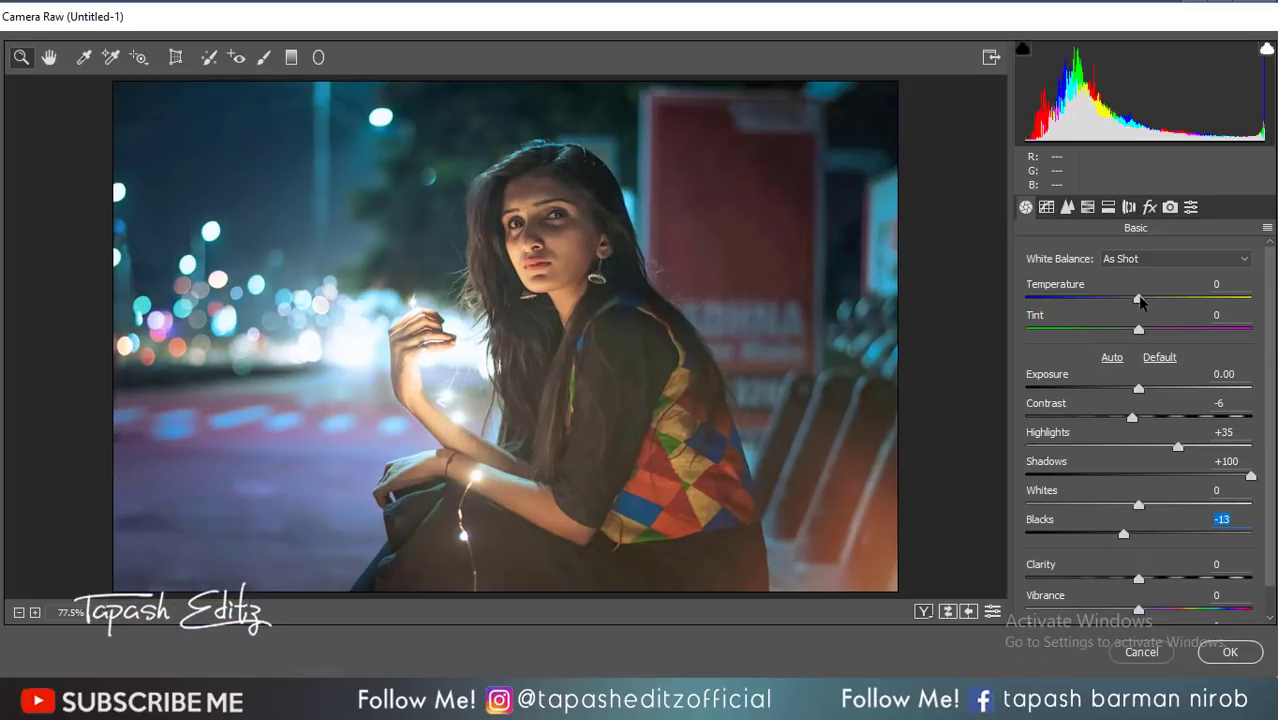
# Set Temperature to -9, Tint to 0 and Vibrance to +5, and apply the Camera Raw adjustments.
pyautogui.moveTo(1139, 299); pyautogui.dragTo(1135, 333)
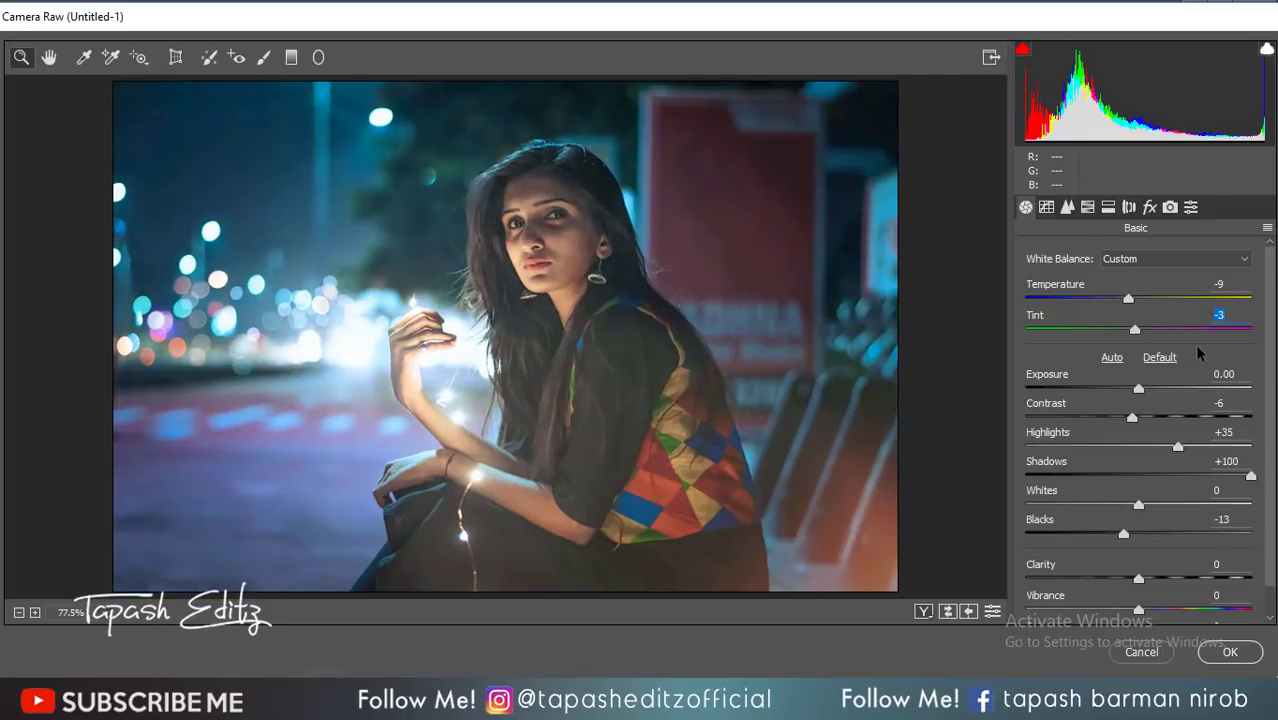
pyautogui.write('0')
pyautogui.moveTo(1140, 613); pyautogui.dragTo(1145, 610)
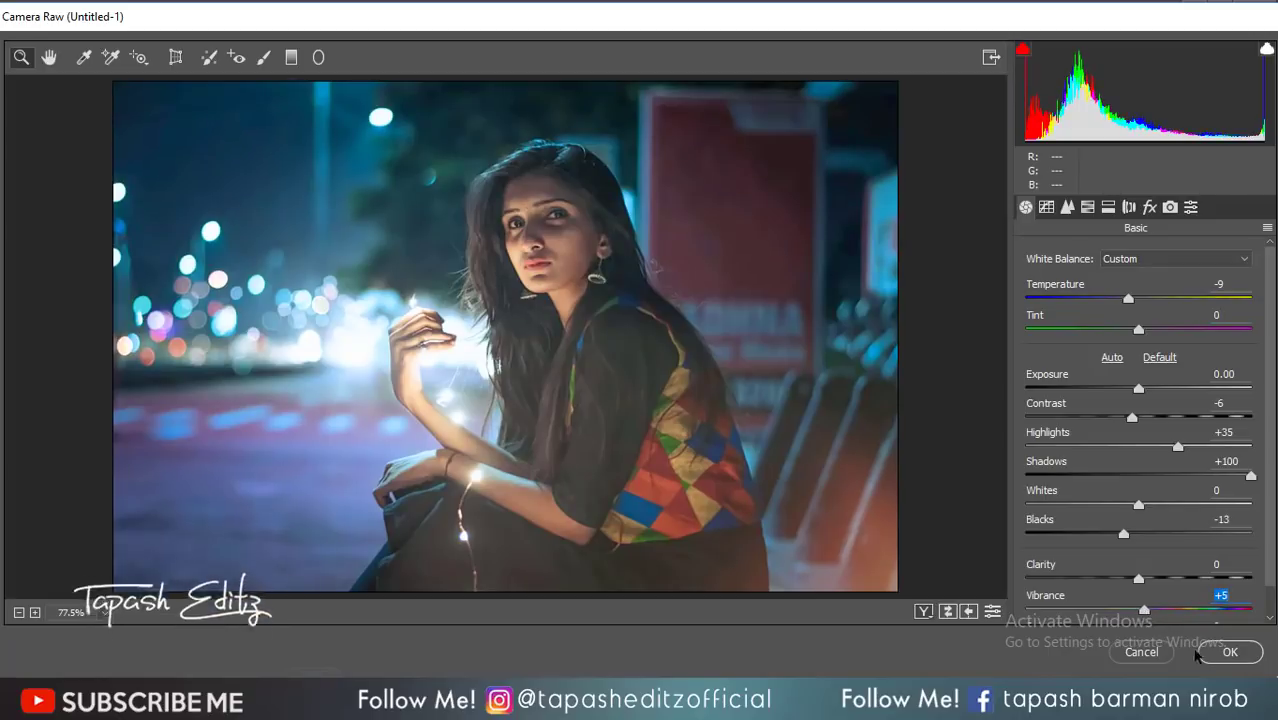
pyautogui.click(1213, 653)
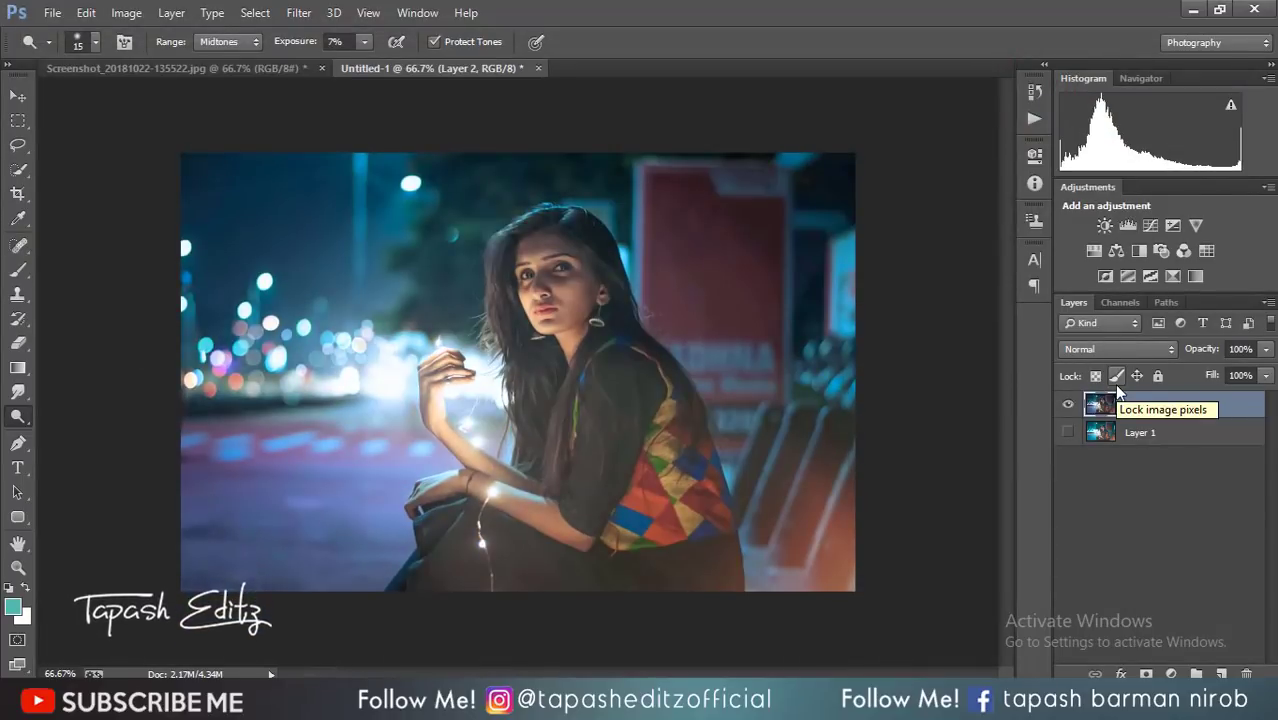
# Duplicate Layer 2, reapply the last Camera Raw filter to the copy and compare it with the layer below.
pyautogui.moveTo(1180, 405); pyautogui.dragTo(1221, 674)
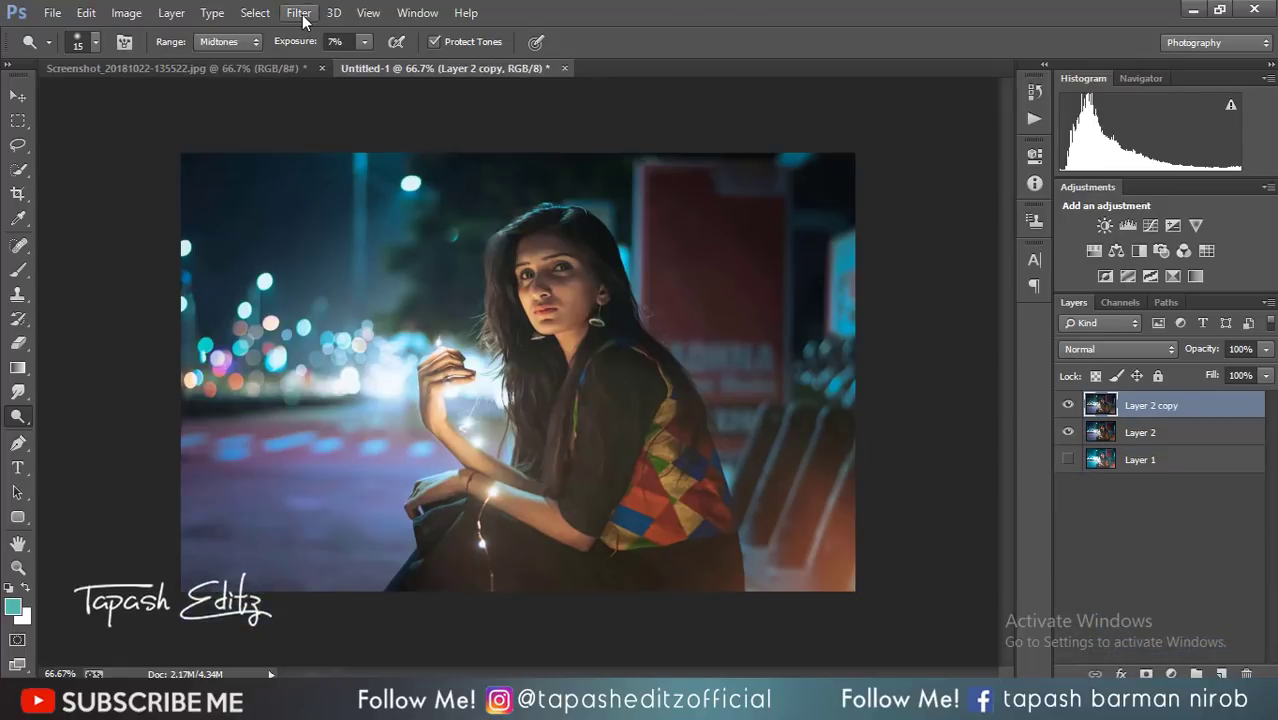
pyautogui.click(299, 13)
pyautogui.click(310, 31)
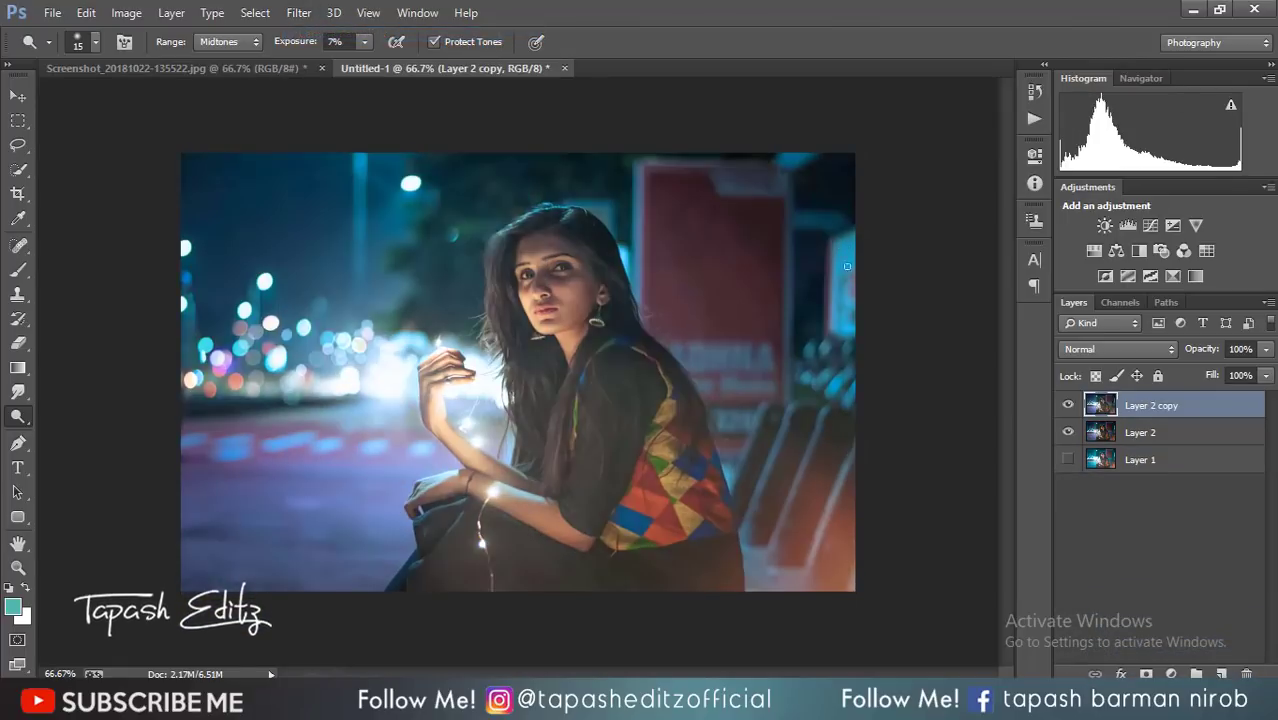
pyautogui.click(1067, 405)
pyautogui.click(1067, 405)
# In a new Camera Raw pass on Layer 2 copy, set Whites to +37, Shadows to +48 and Contrast to +9.
pyautogui.click(299, 13)
pyautogui.click(318, 121)
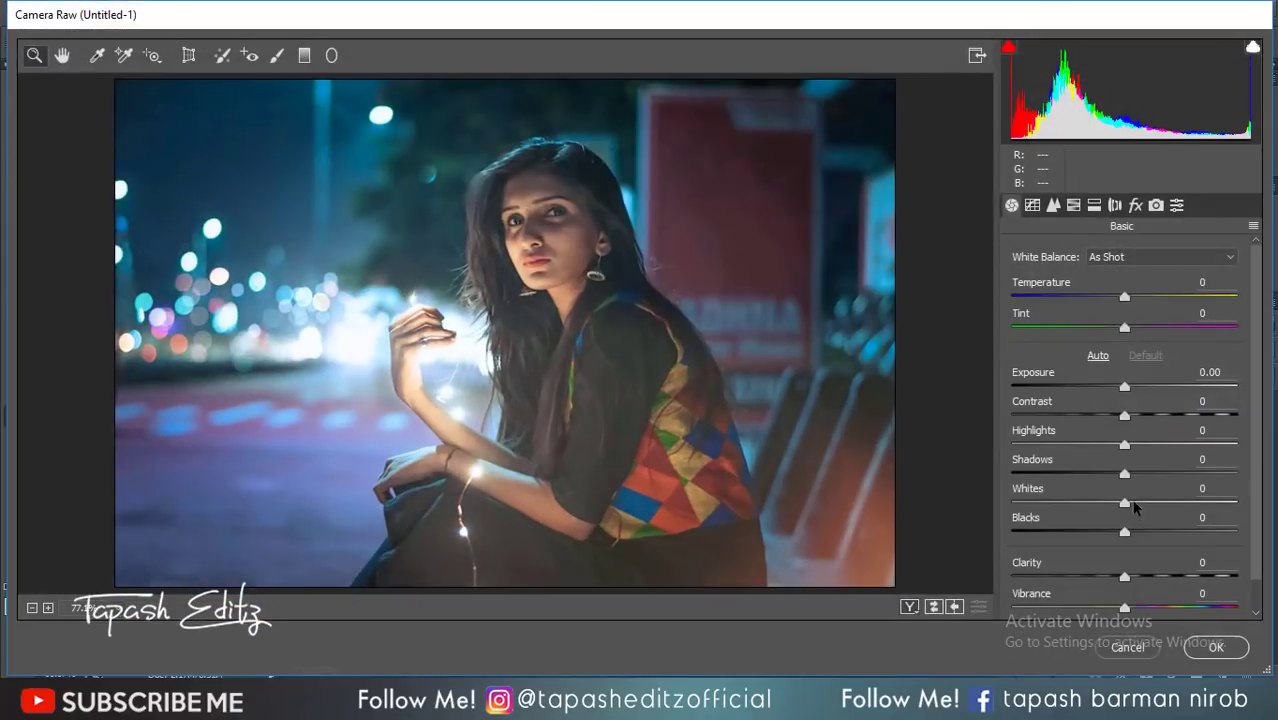
pyautogui.moveTo(1150, 508); pyautogui.dragTo(1182, 474)
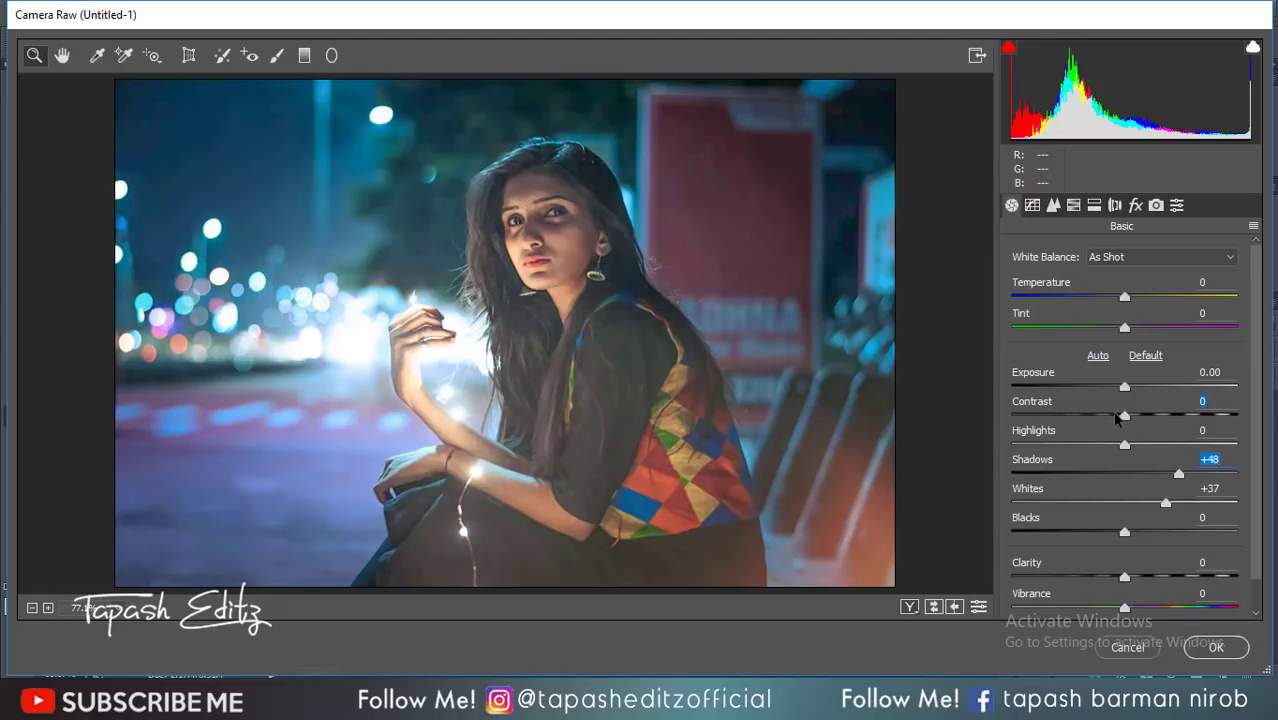
pyautogui.moveTo(1124, 415); pyautogui.dragTo(1135, 415)
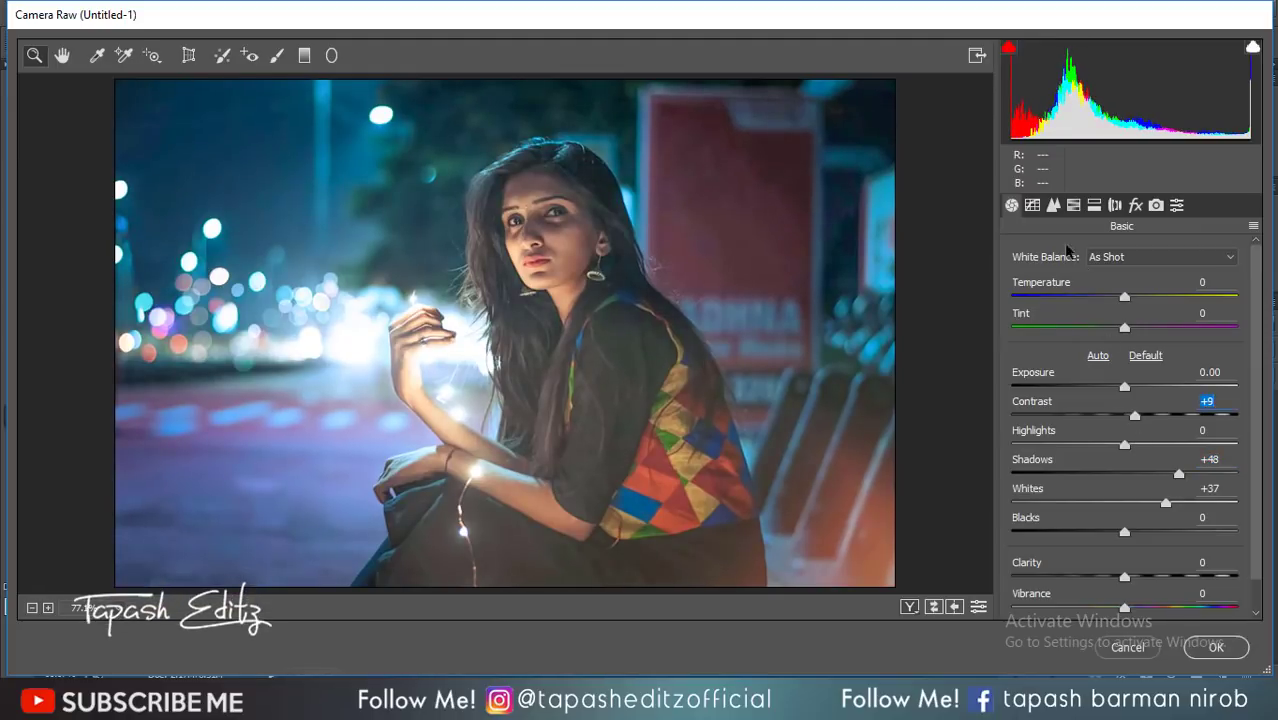
# Set the HSL luminance to +18 for Reds, +32 for Oranges, +40 for Greens, +41 for Aquas and +18 for Blues.
pyautogui.click(1074, 205)
pyautogui.click(1129, 279)
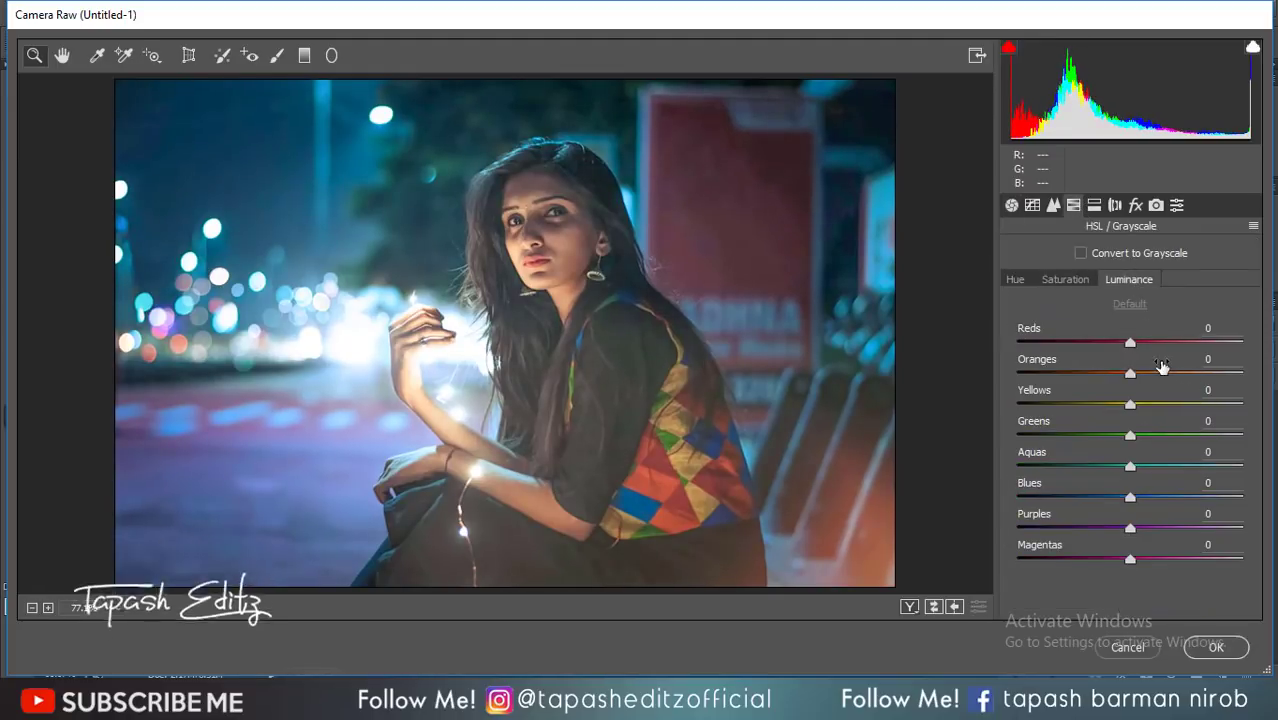
pyautogui.moveTo(1150, 372); pyautogui.dragTo(1177, 374)
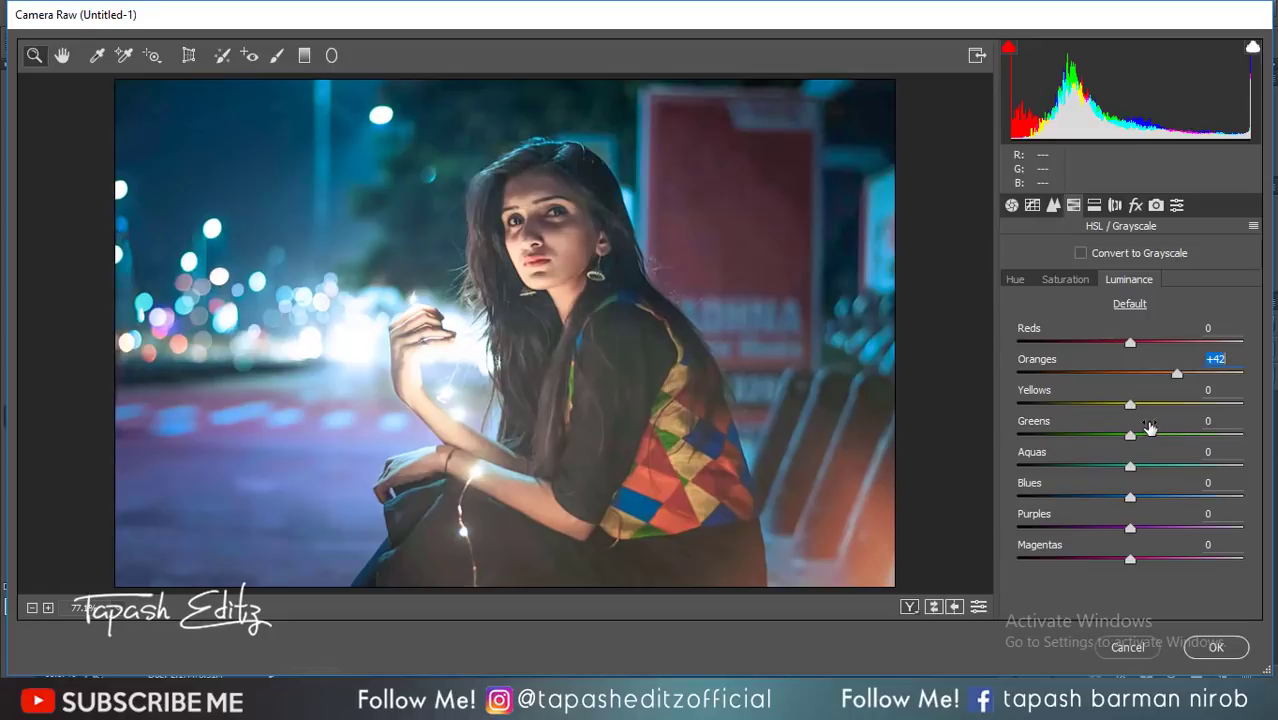
pyautogui.moveTo(1136, 474); pyautogui.dragTo(1207, 484)
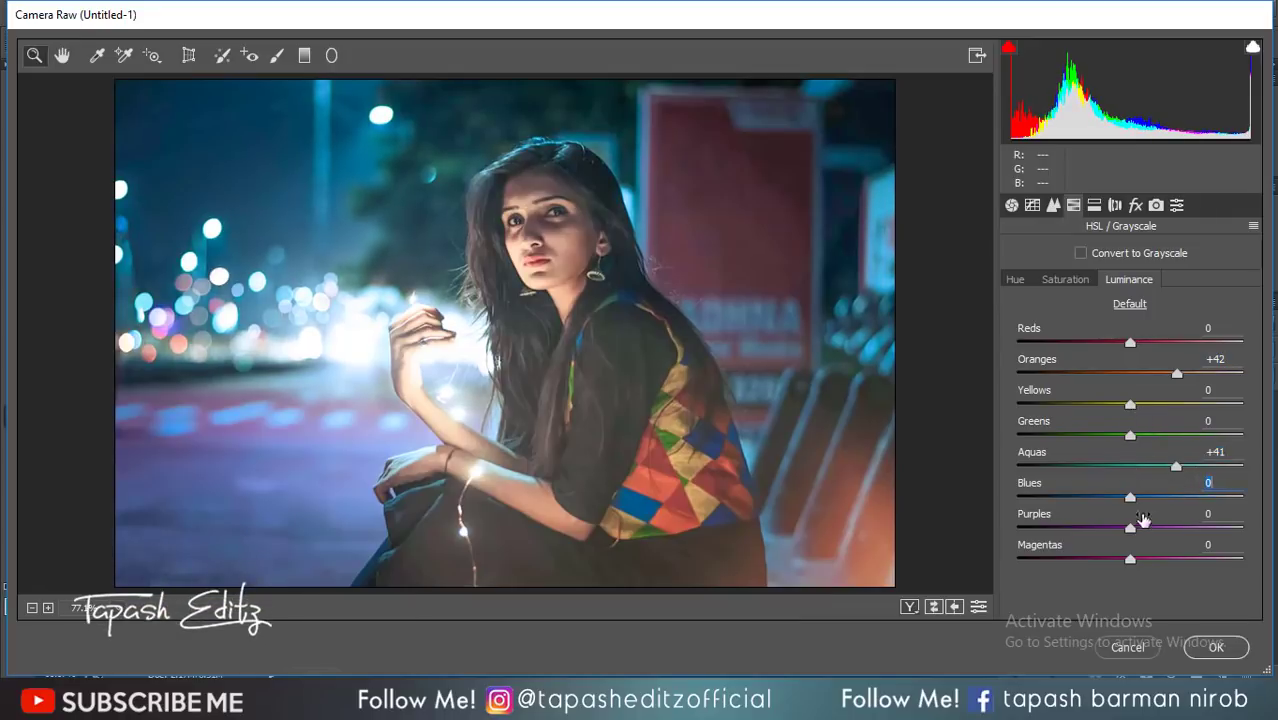
pyautogui.moveTo(1131, 437); pyautogui.dragTo(1145, 437)
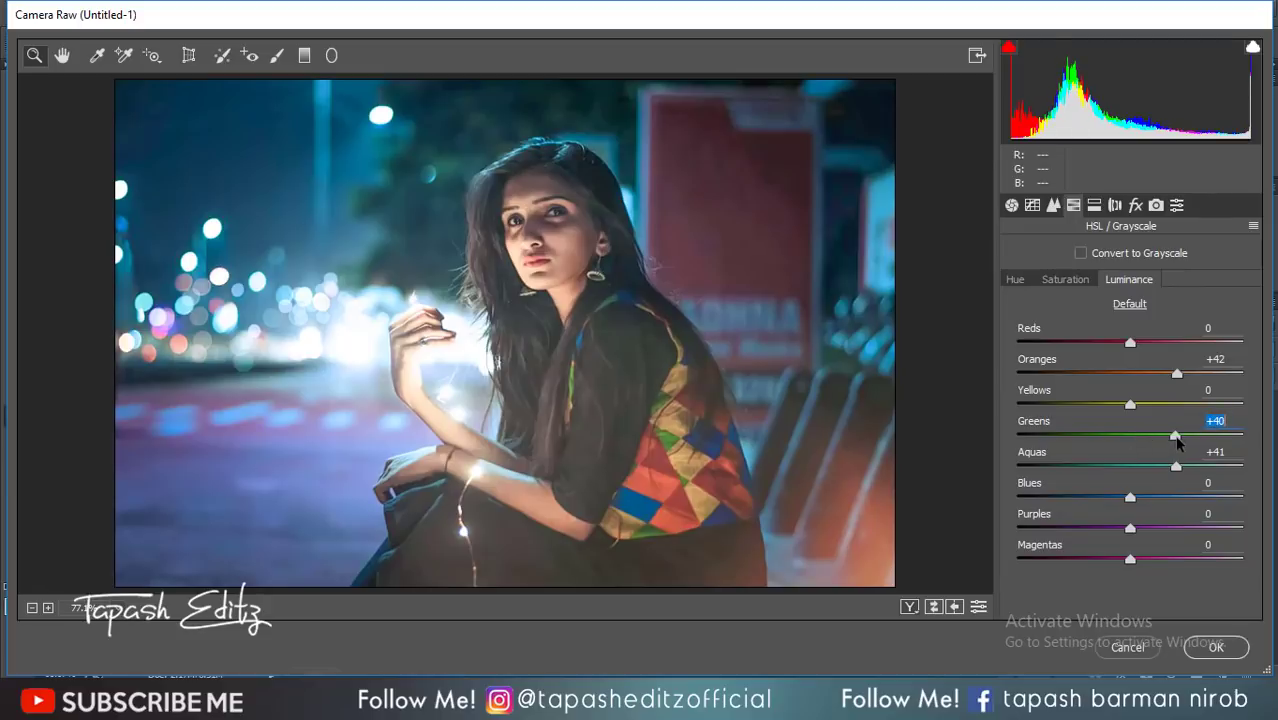
pyautogui.moveTo(1132, 496); pyautogui.dragTo(1158, 500)
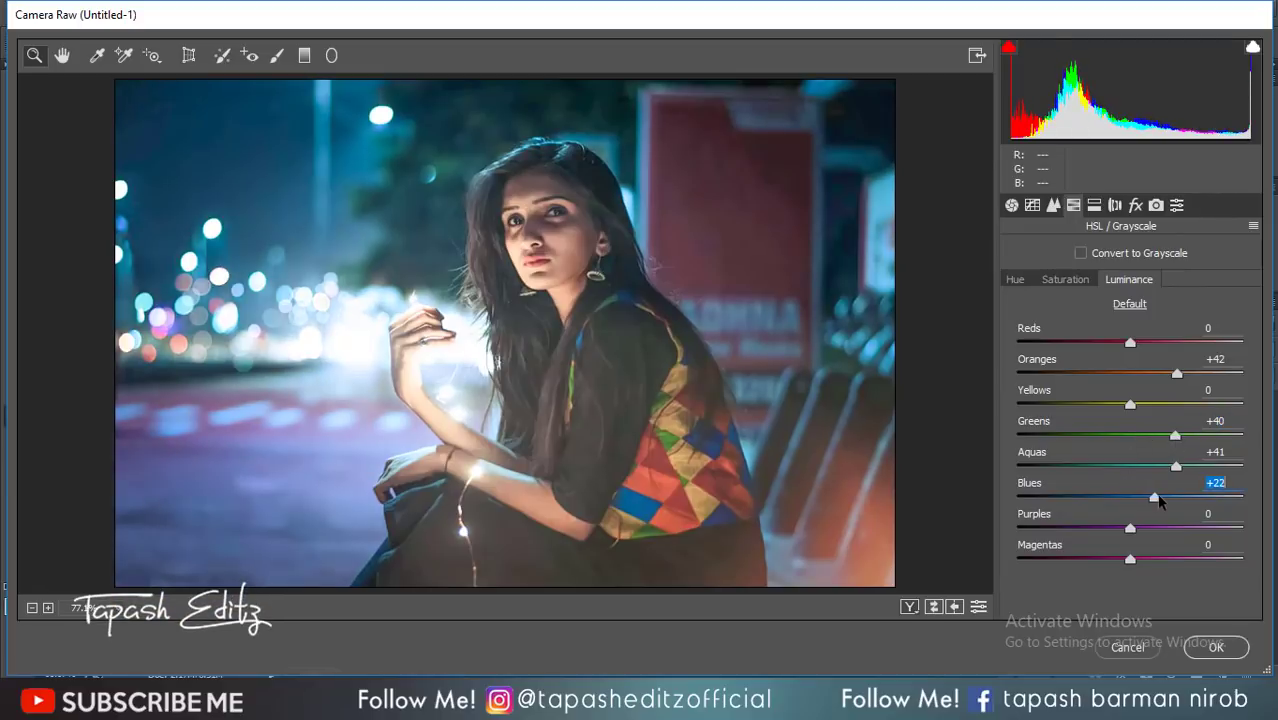
pyautogui.moveTo(1130, 342); pyautogui.dragTo(1150, 344)
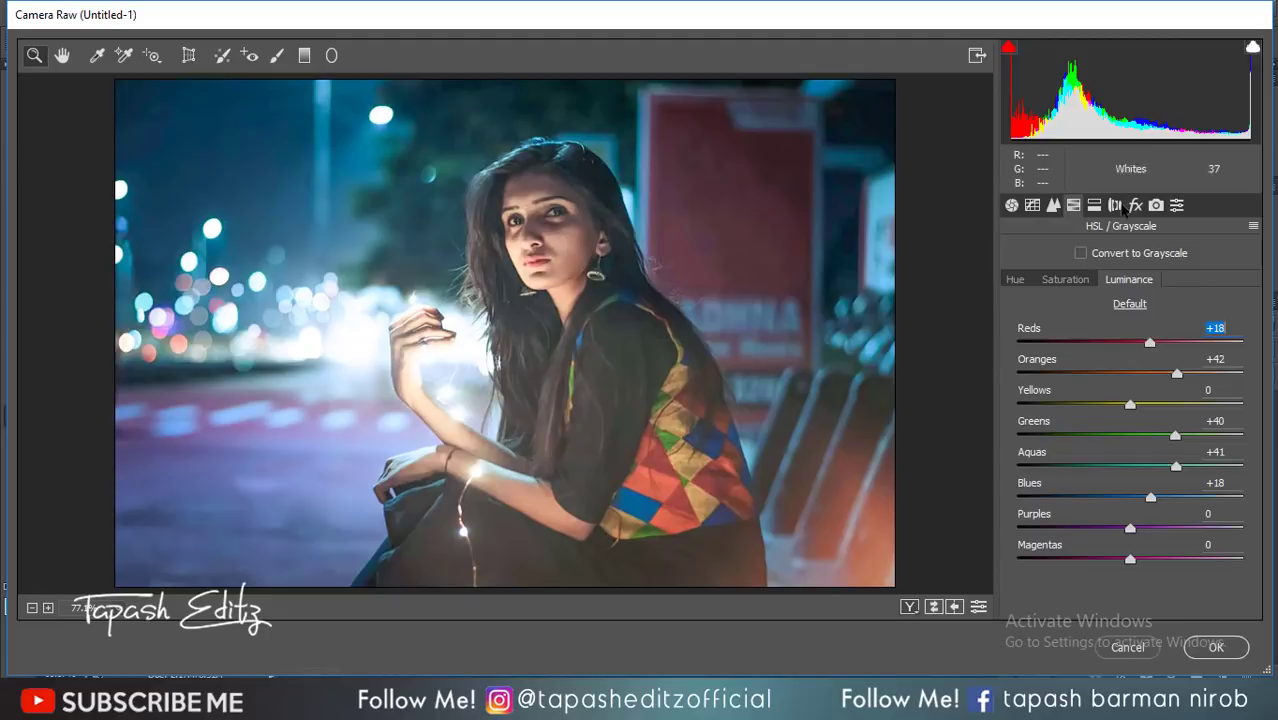
pyautogui.click(1172, 374)
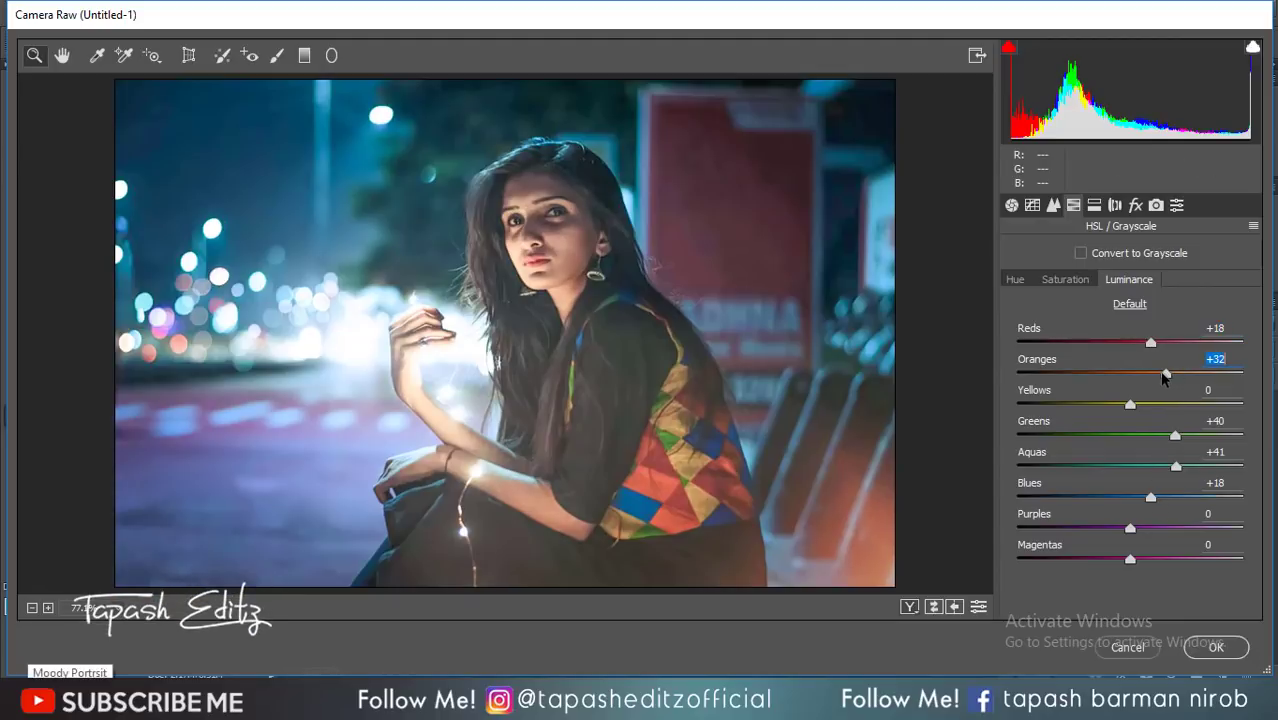
# Set the HSL hue to Blues -26, Aquas +41 and Greens +25, and the saturation to Oranges -10 and Reds +23.
pyautogui.click(1065, 279)
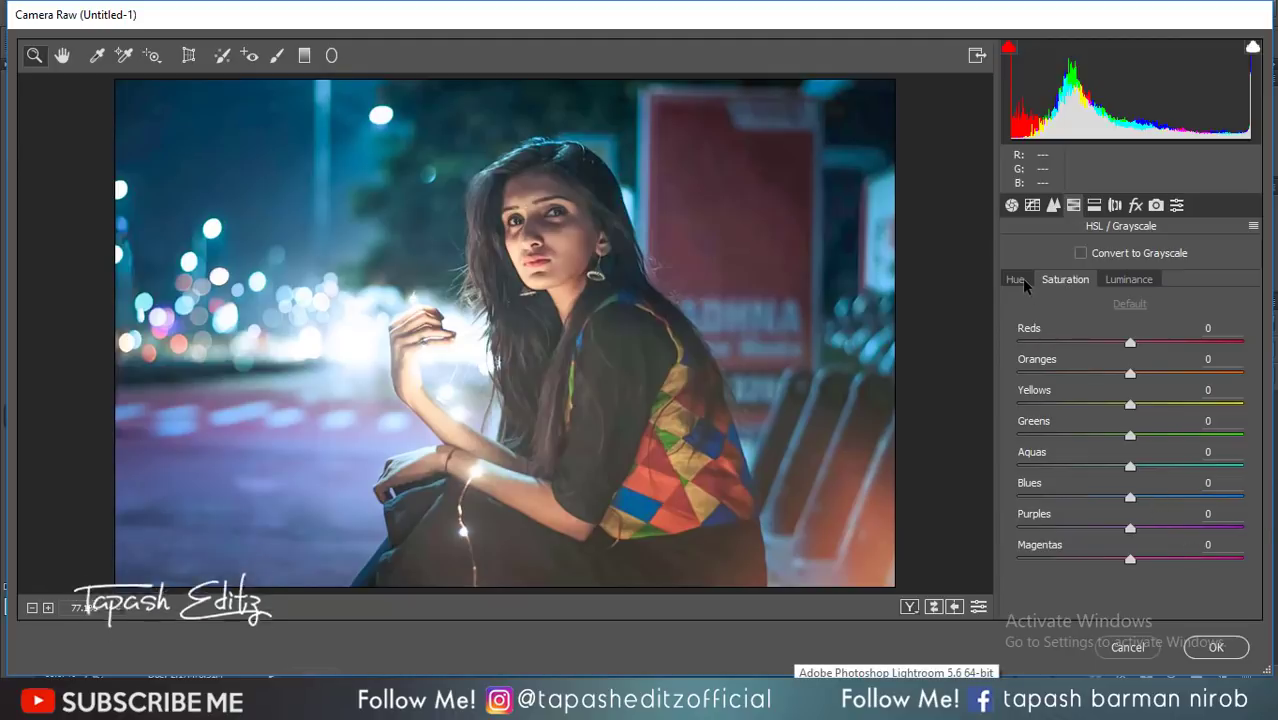
pyautogui.click(1016, 282)
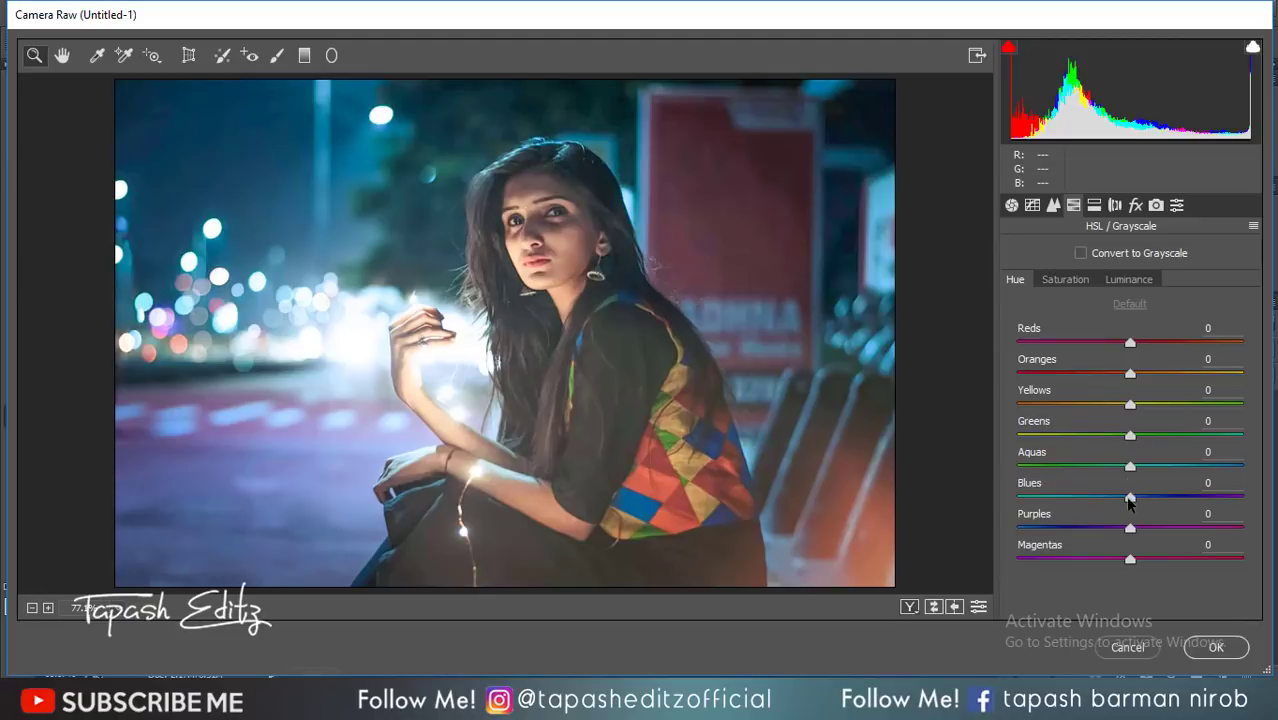
pyautogui.moveTo(1130, 500); pyautogui.dragTo(1154, 472)
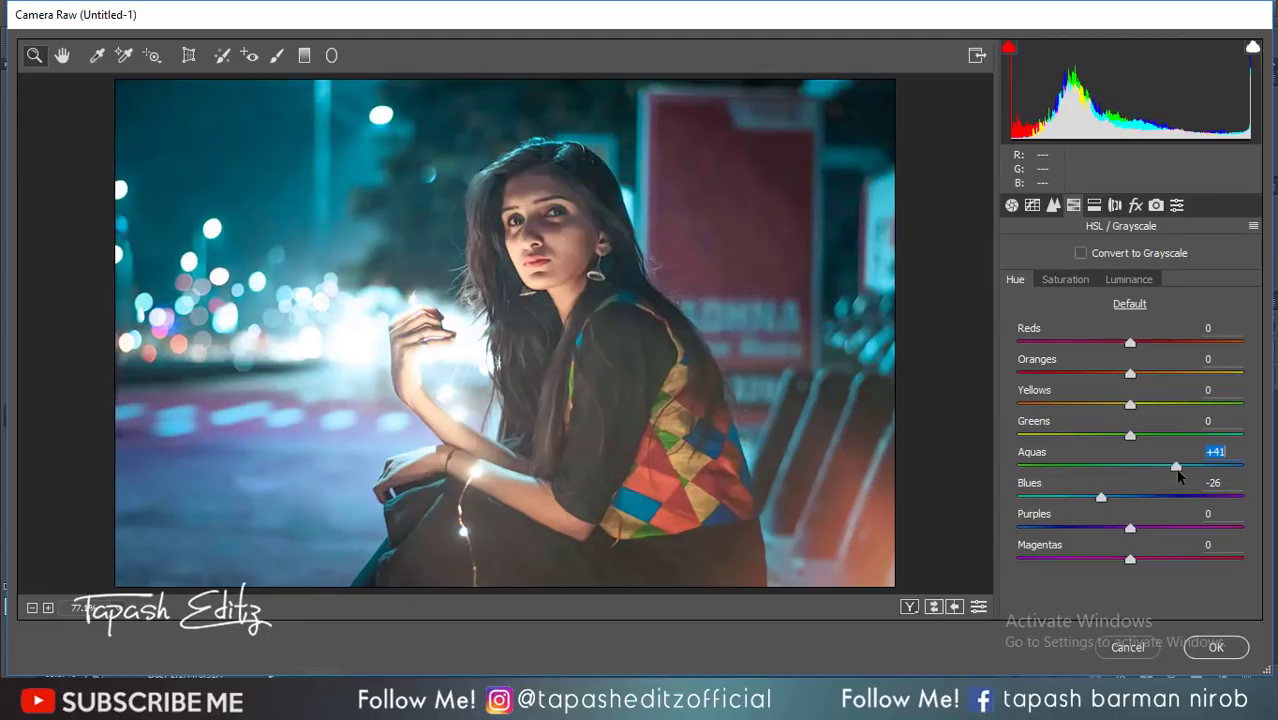
pyautogui.moveTo(1130, 437); pyautogui.dragTo(1158, 440)
pyautogui.click(1065, 280)
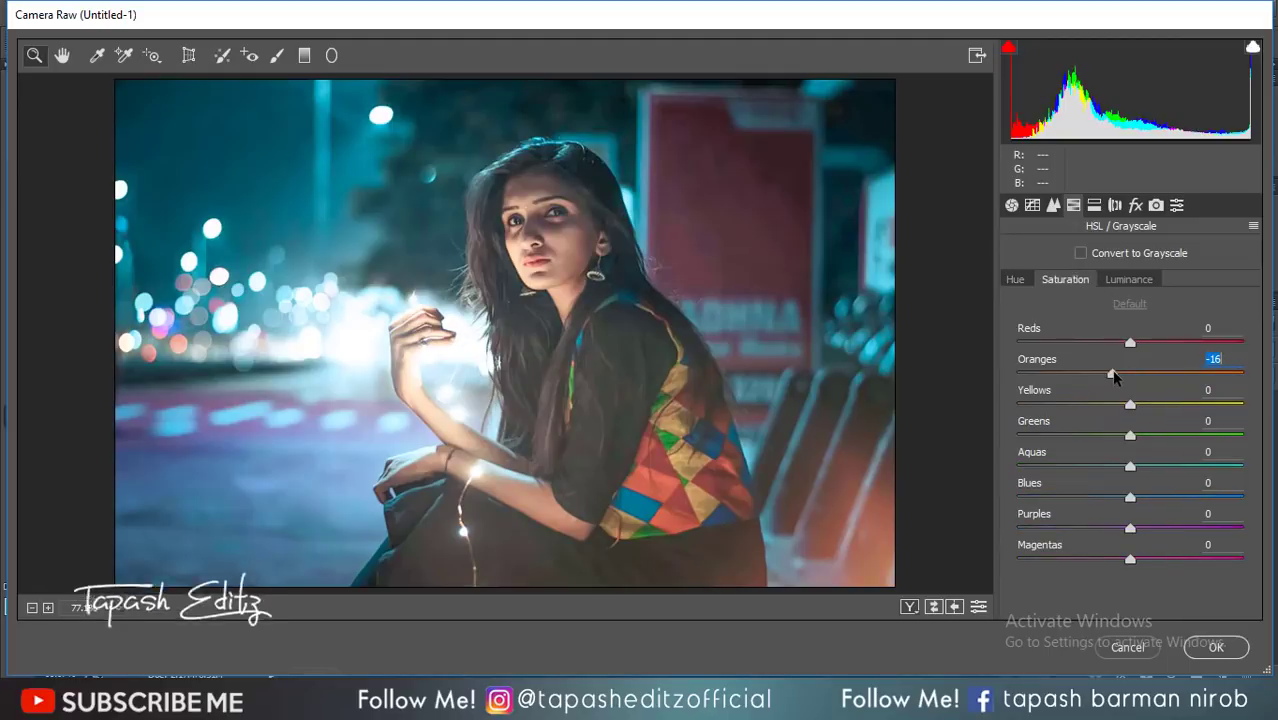
pyautogui.moveTo(1127, 374)
pyautogui.mouseDown()
pyautogui.moveTo(1147, 344)
pyautogui.moveTo(1167, 347)
pyautogui.moveTo(1150, 372)
pyautogui.moveTo(1118, 373)
pyautogui.mouseUp()
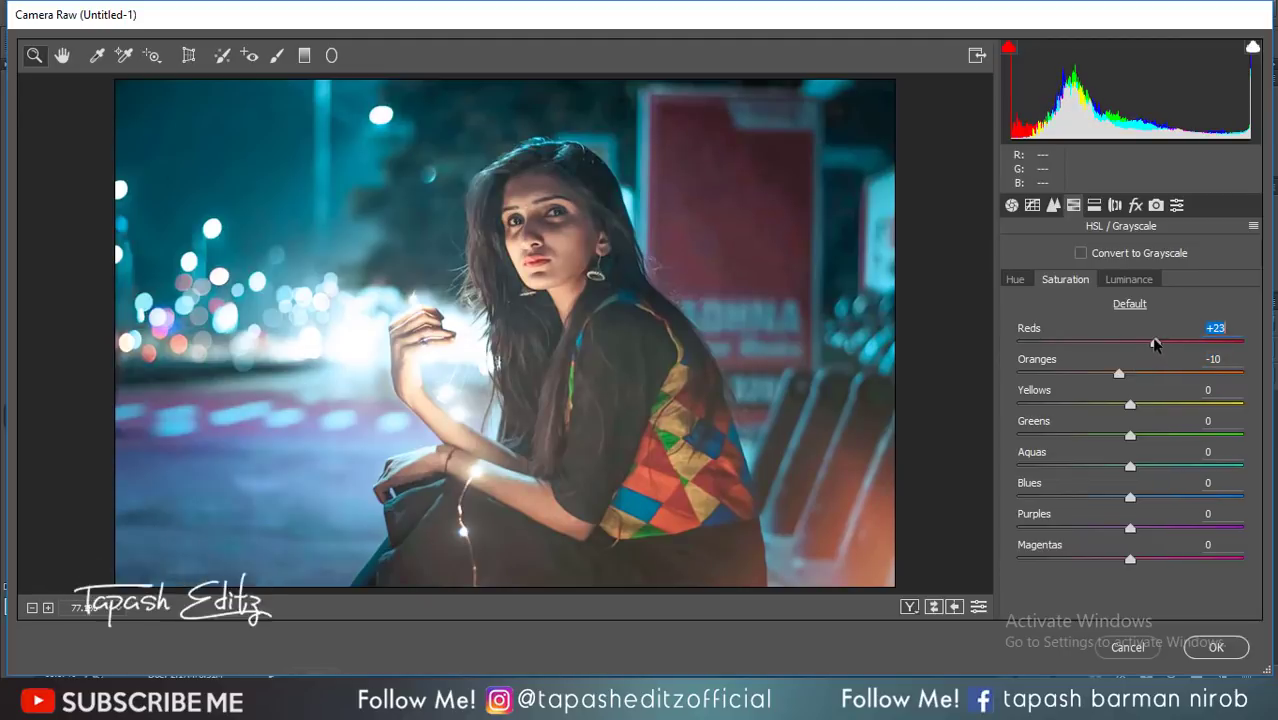
# Readjust the Greens hue and apply the Camera Raw adjustments to Layer 2 copy.
pyautogui.click(1016, 279)
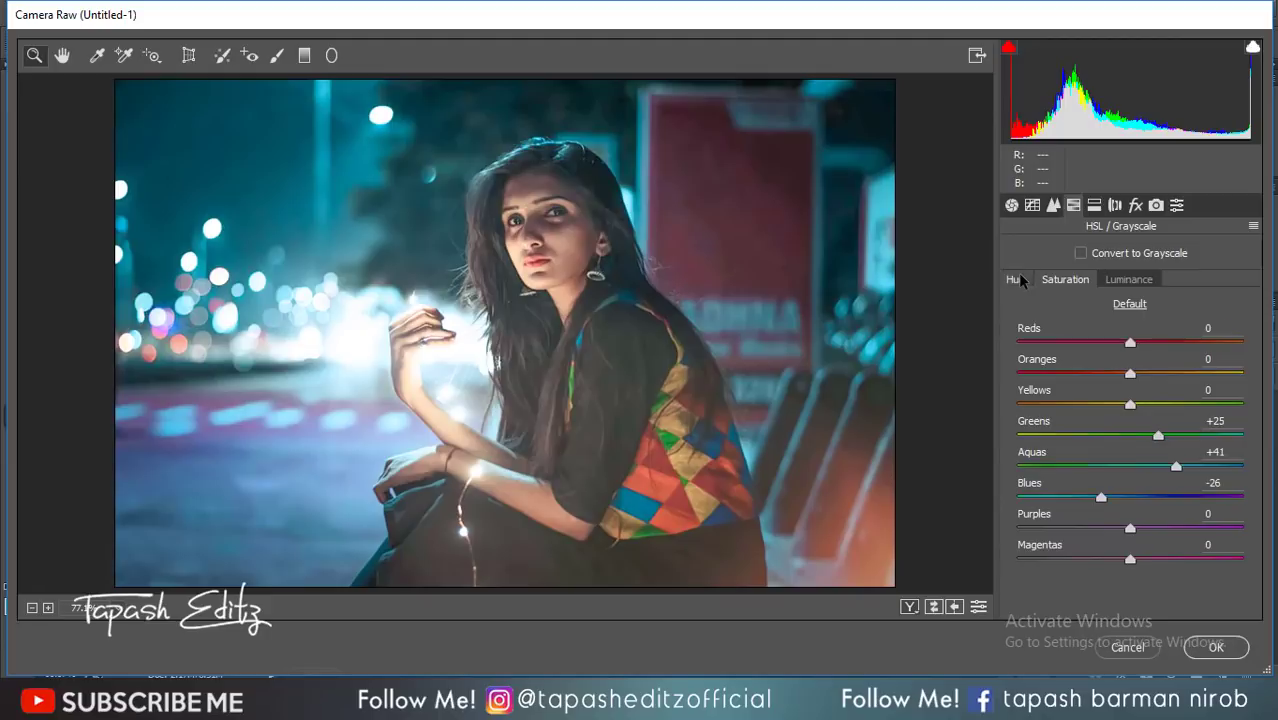
pyautogui.click(1157, 436)
pyautogui.moveTo(1178, 437); pyautogui.dragTo(1086, 430)
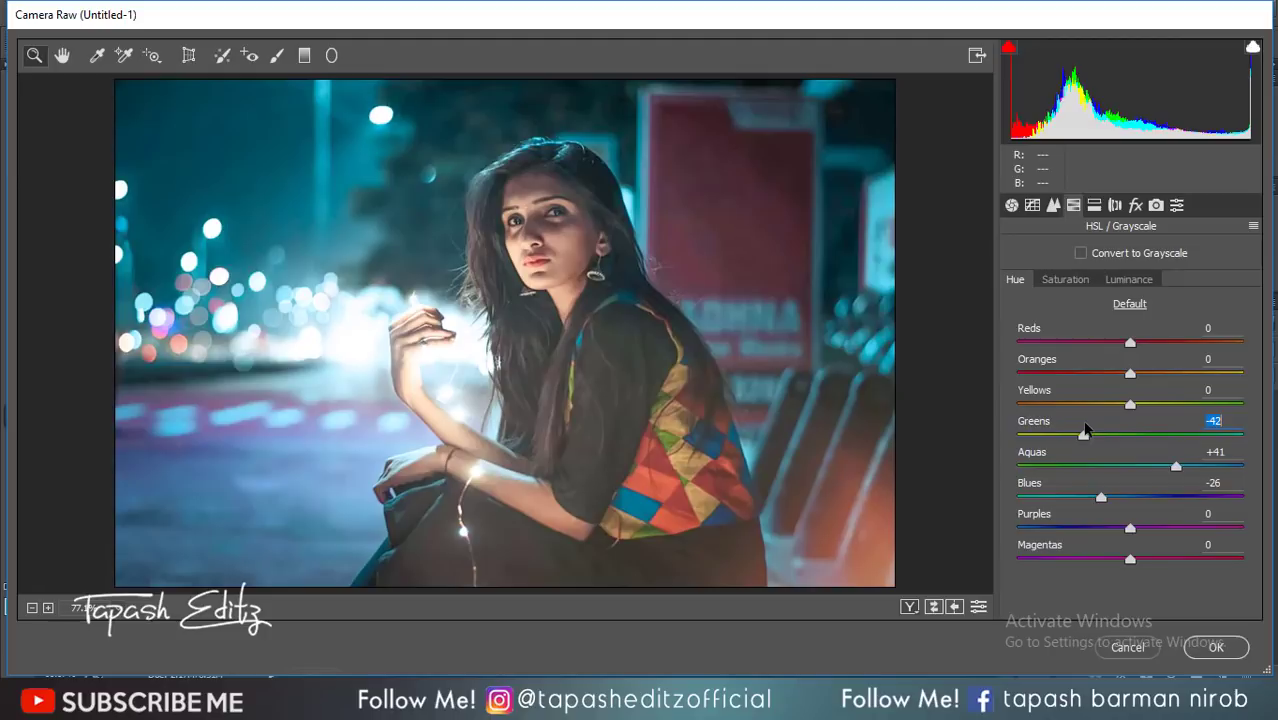
pyautogui.moveTo(1196, 438); pyautogui.dragTo(1247, 443)
pyautogui.click(1230, 647)
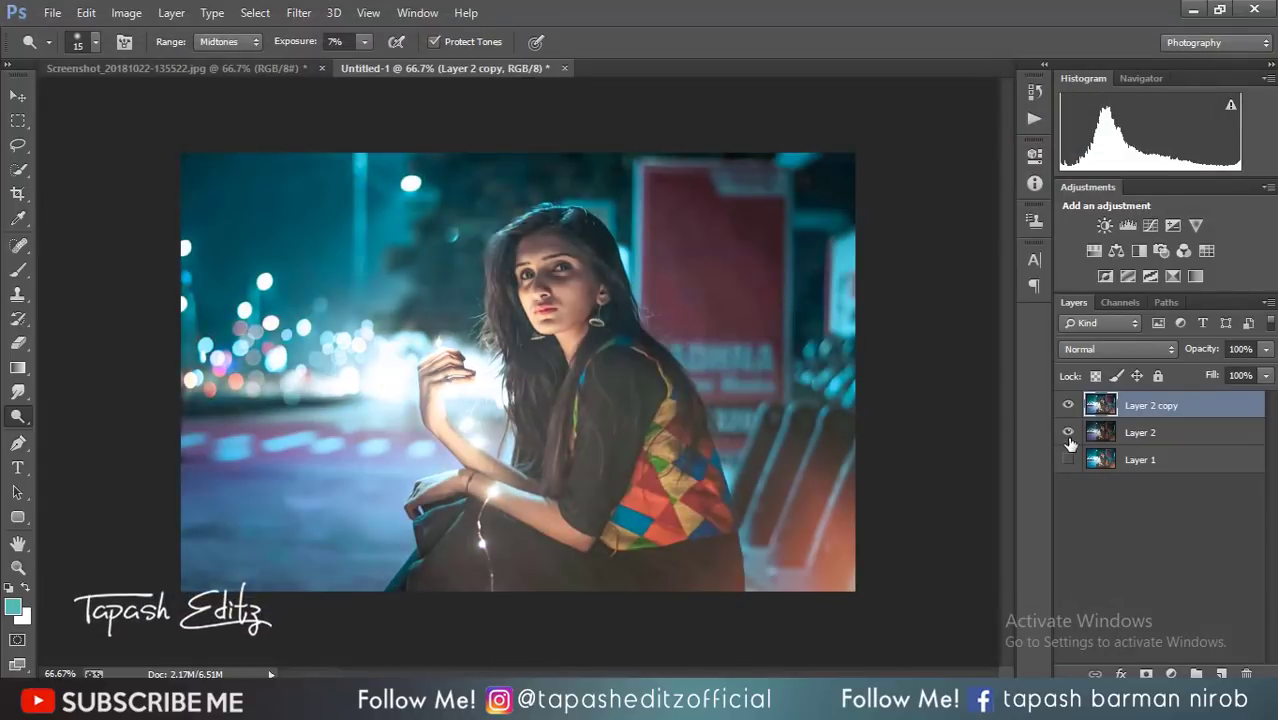
# Compare Layer 2 copy with Layer 2 by toggling the copy's visibility.
pyautogui.click(1067, 432)
pyautogui.click(1068, 406)
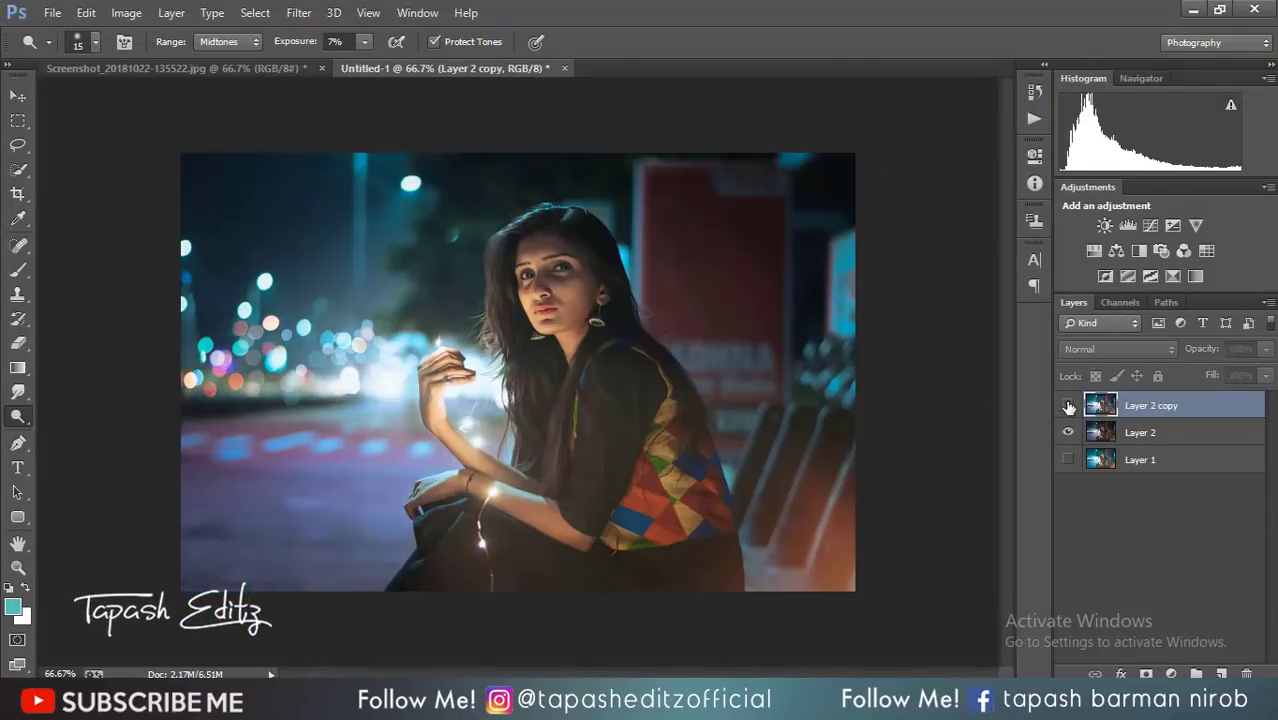
pyautogui.click(1068, 406)
pyautogui.click(1068, 406)
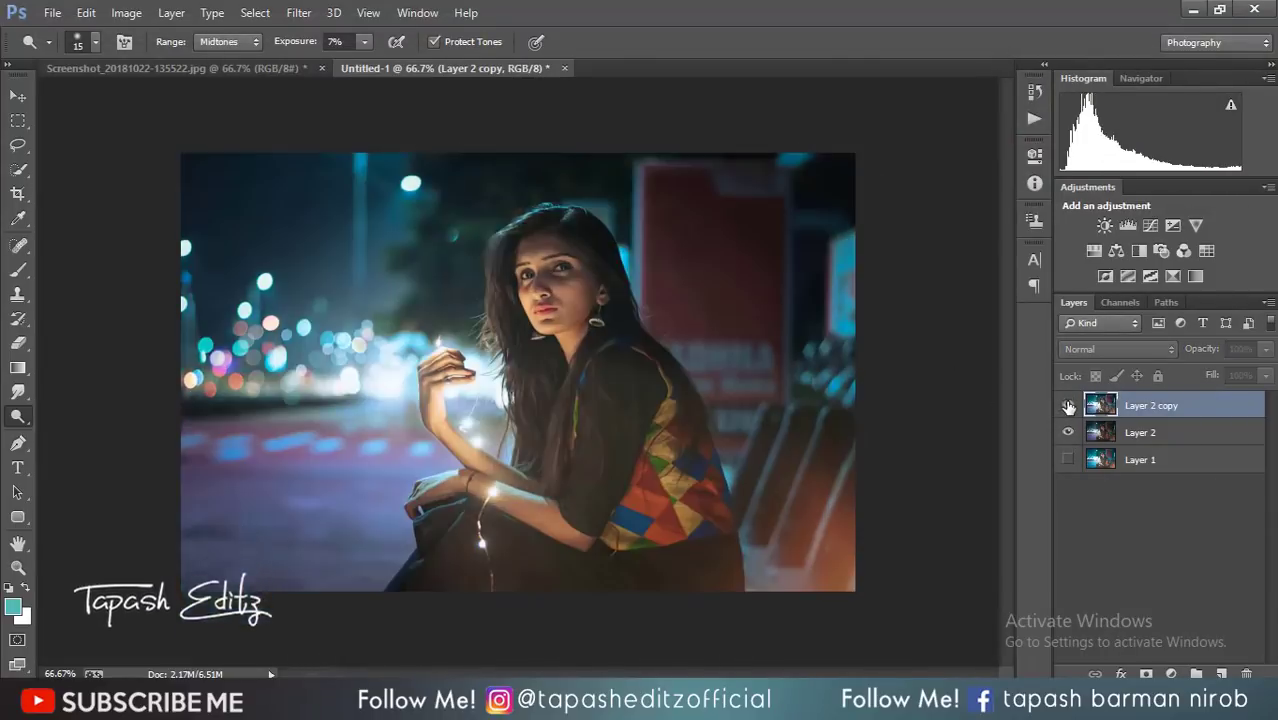
pyautogui.click(1068, 406)
# Hide Layer 2, compare Layer 2 copy with Layer 1, and leave only Layer 2 copy visible.
pyautogui.click(1068, 432)
pyautogui.click(1068, 406)
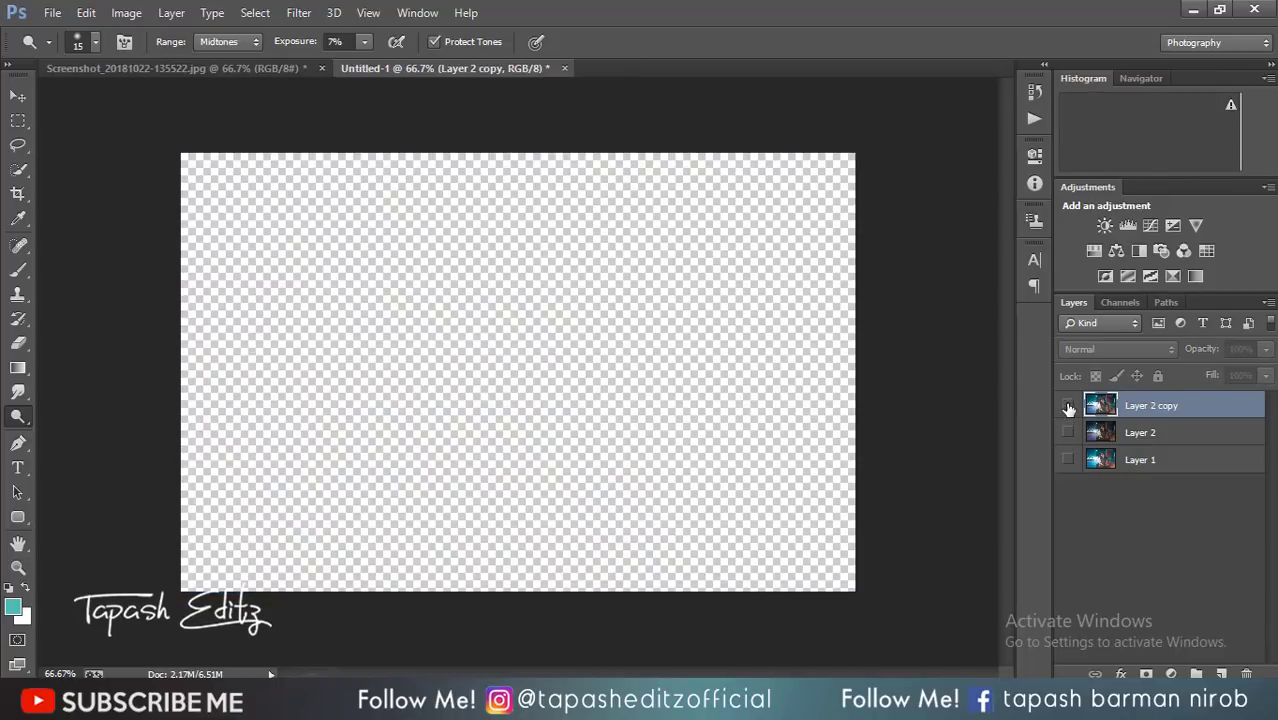
pyautogui.click(1068, 459)
pyautogui.click(1068, 406)
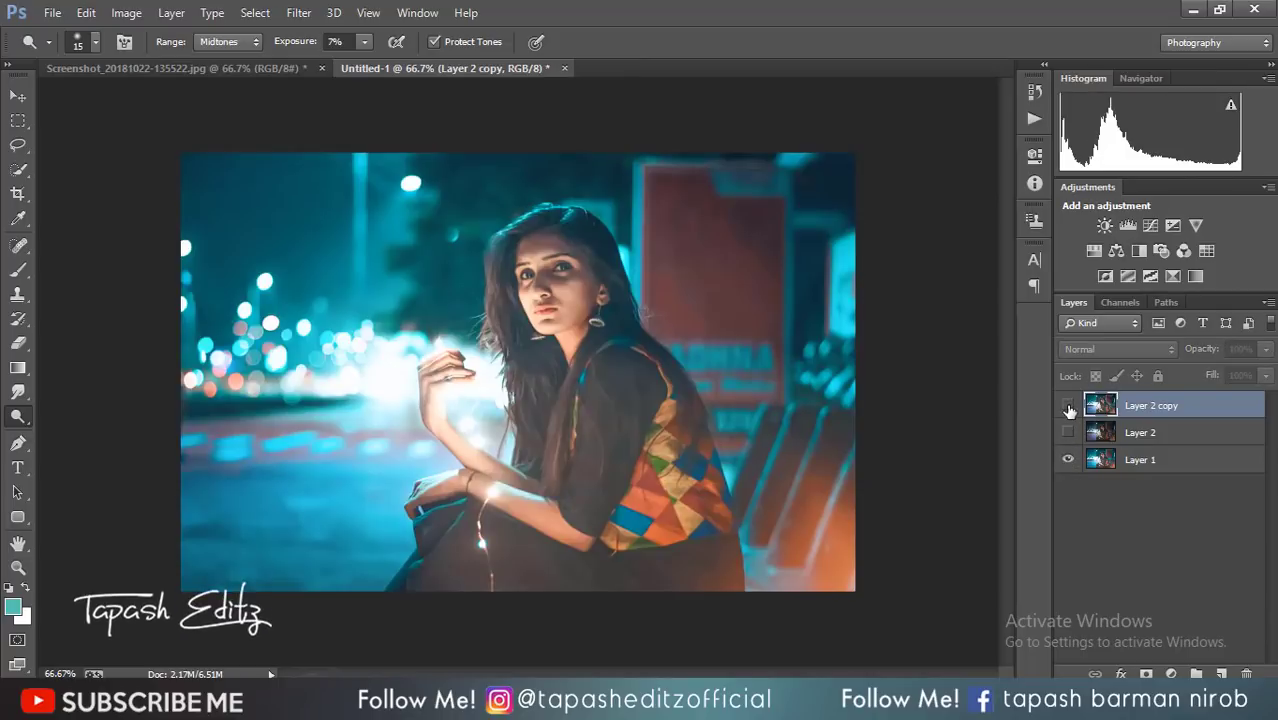
pyautogui.click(1068, 406)
pyautogui.click(1068, 406)
pyautogui.click(1068, 406)
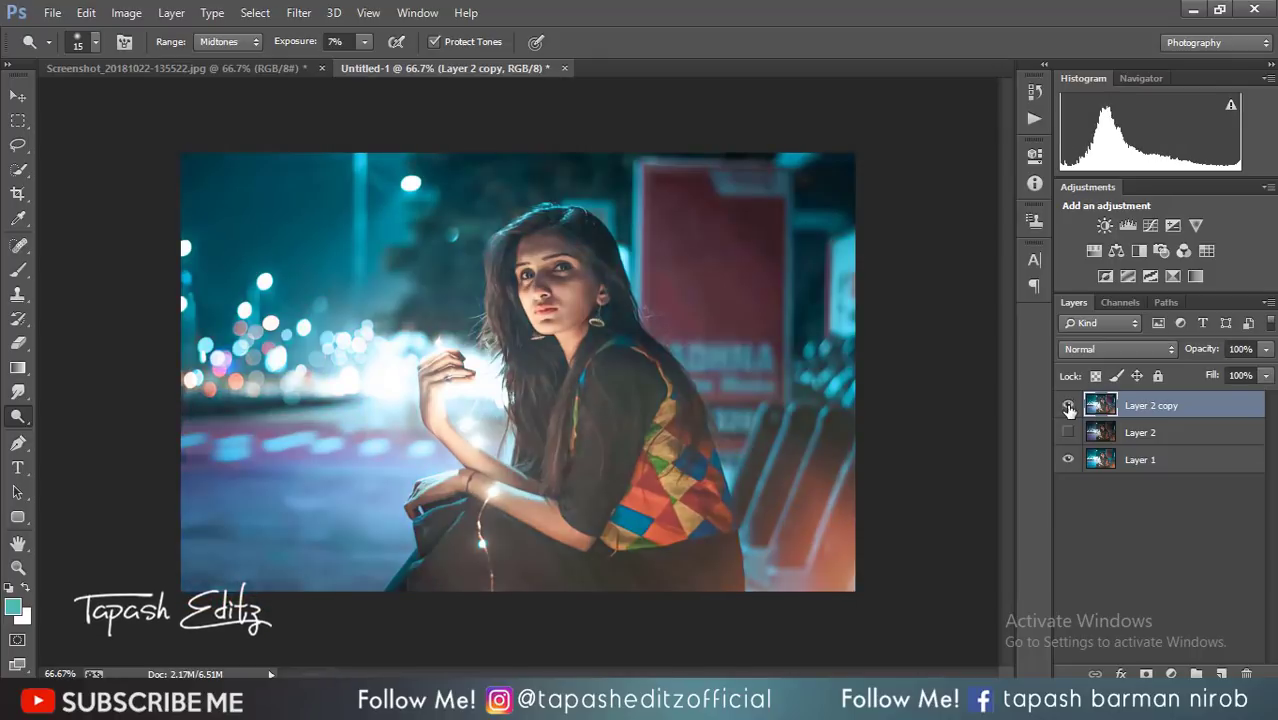
pyautogui.click(1068, 406)
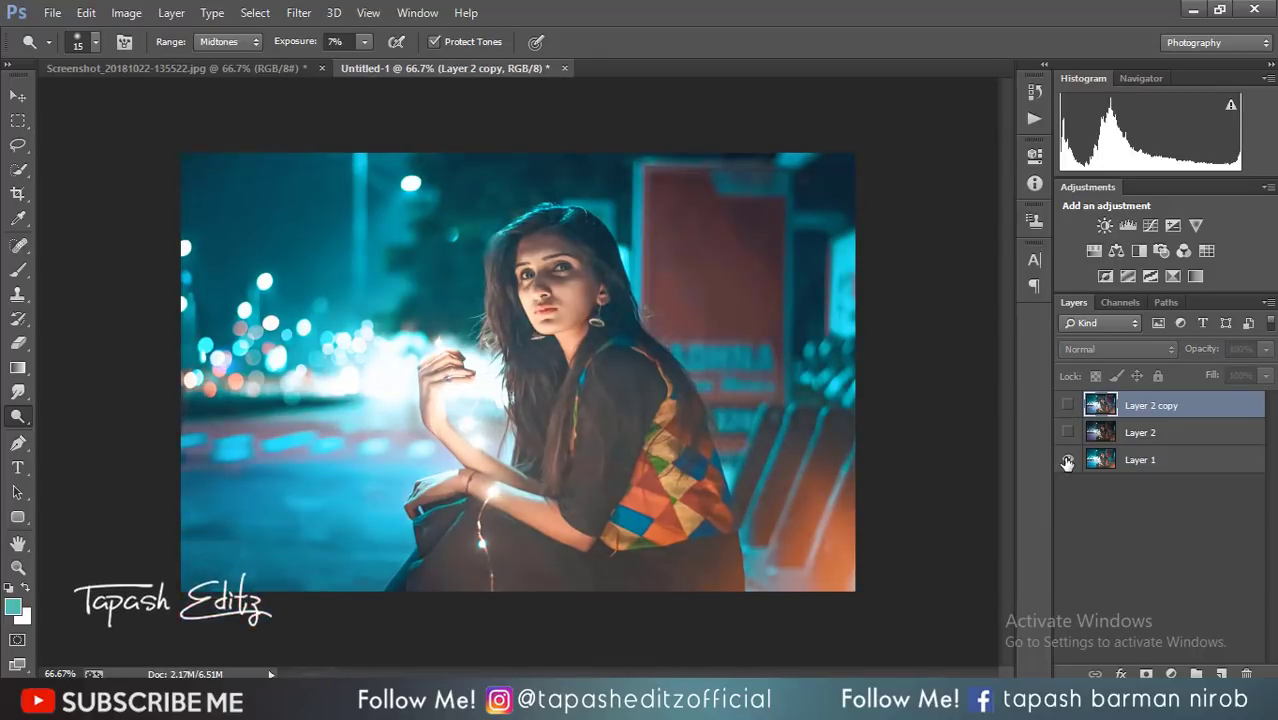
pyautogui.click(1068, 460)
pyautogui.click(1067, 406)
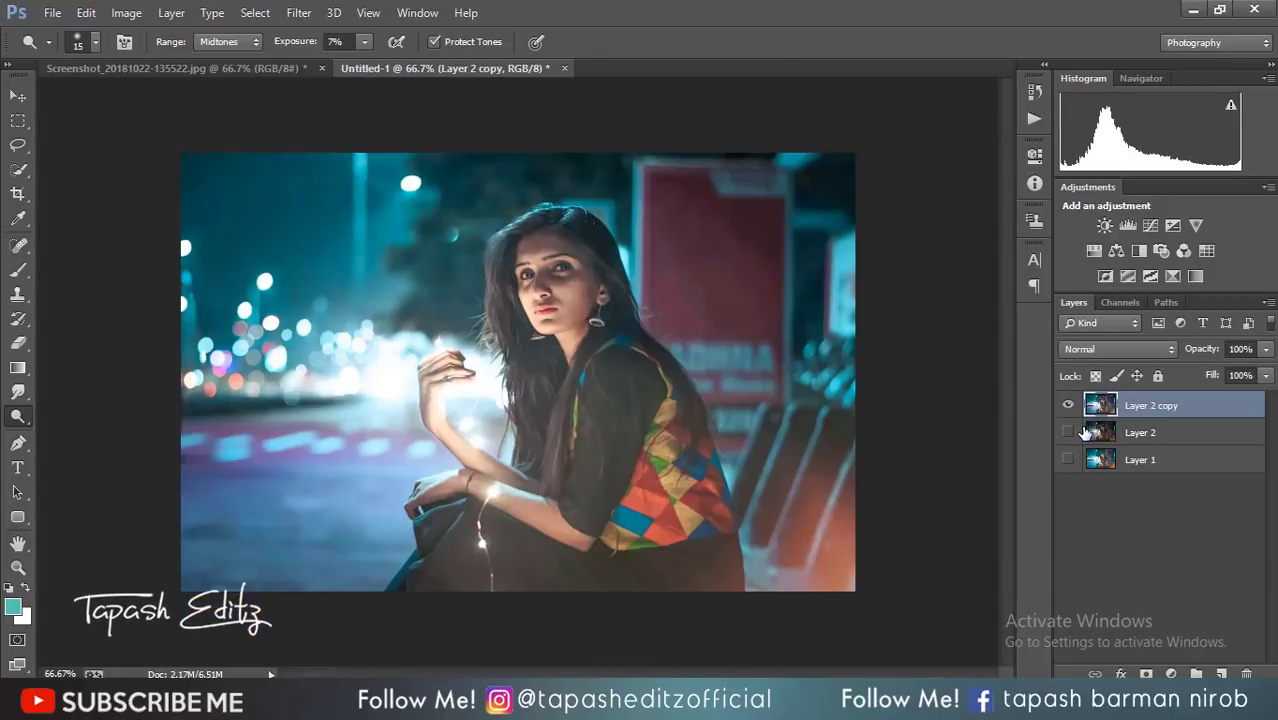
pyautogui.click(1085, 432)
# Start another Camera Raw pass on Layer 2 copy and set Temperature to -8 and Highlights to -8.
pyautogui.click(1138, 406)
pyautogui.click(305, 14)
pyautogui.click(382, 122)
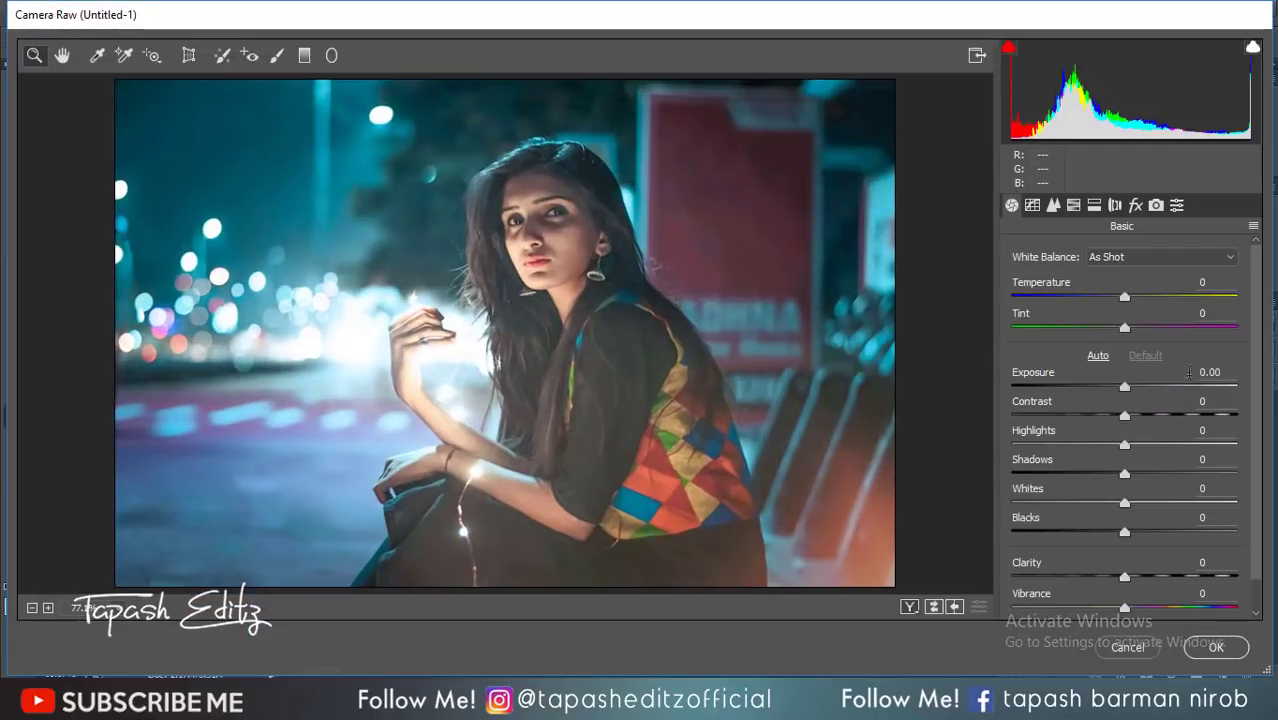
pyautogui.click(1124, 300)
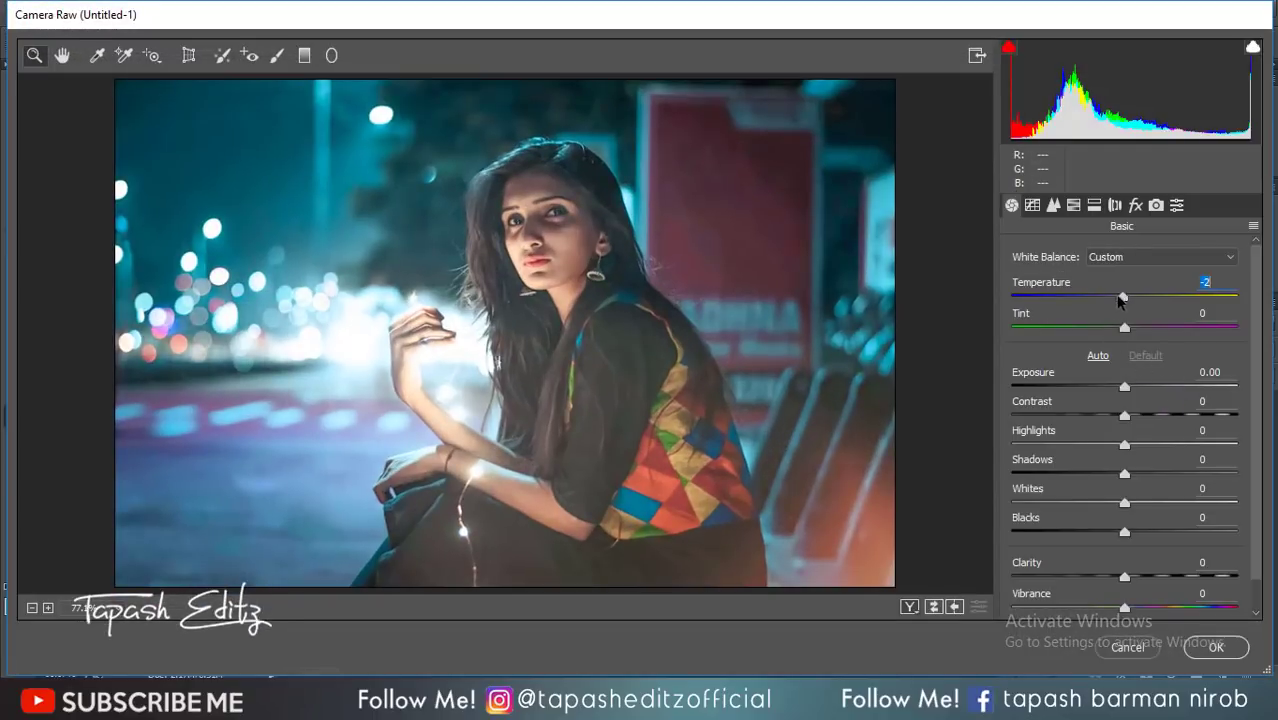
pyautogui.moveTo(1121, 300); pyautogui.dragTo(1115, 300)
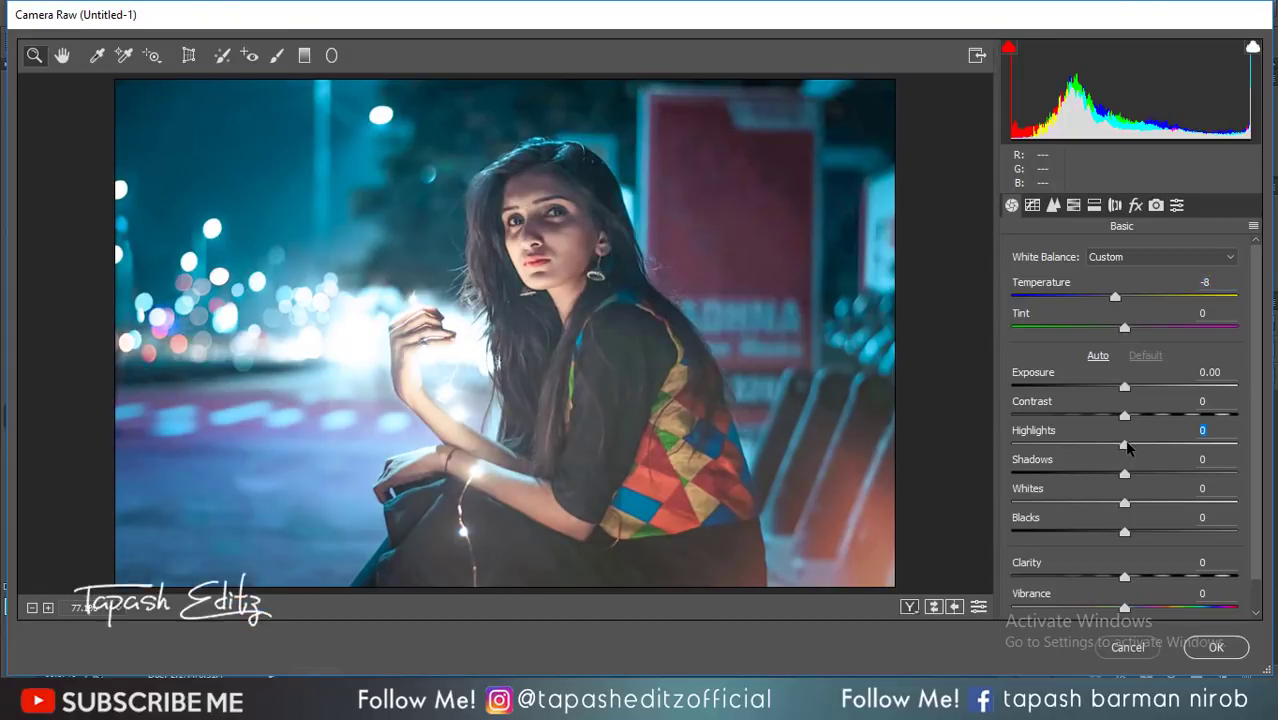
pyautogui.moveTo(1125, 446); pyautogui.dragTo(1116, 445)
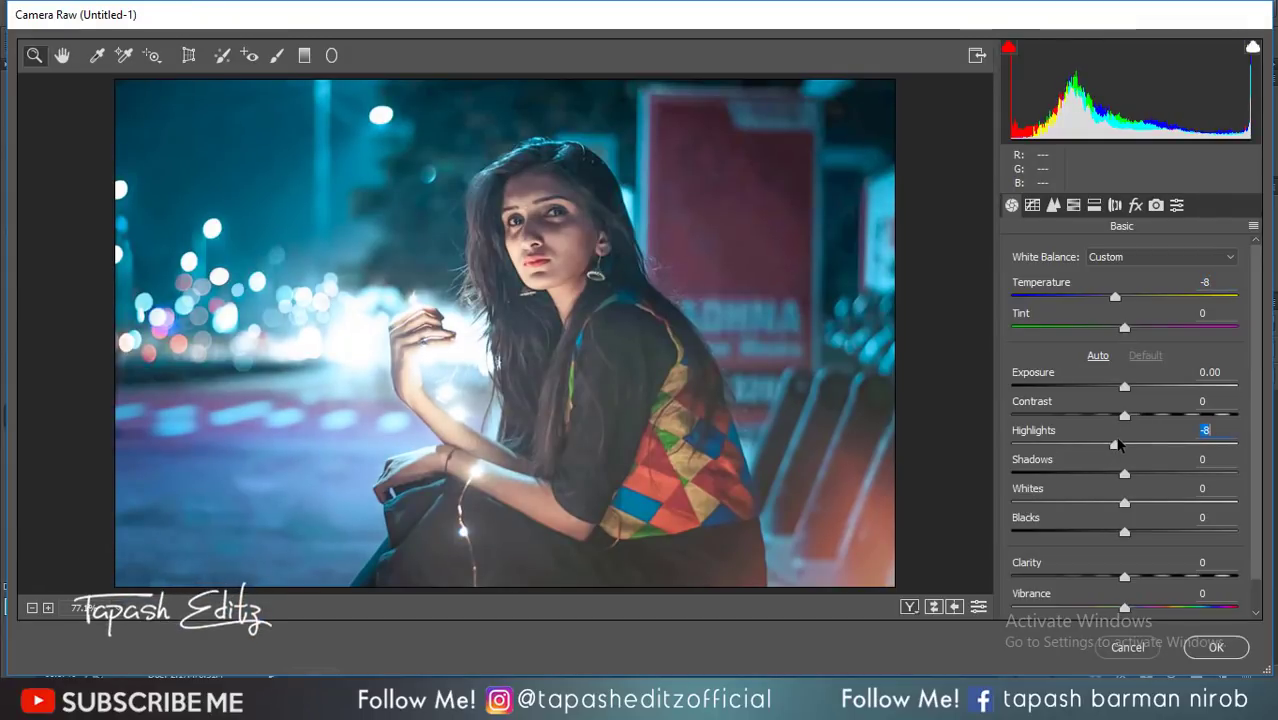
# Set Blacks to +5, Shadows to +15 and Whites to +22 in the basic adjustments.
pyautogui.click(1126, 533)
pyautogui.moveTo(1138, 532)
pyautogui.mouseDown()
pyautogui.moveTo(1116, 531)
pyautogui.moveTo(1131, 532)
pyautogui.mouseUp()
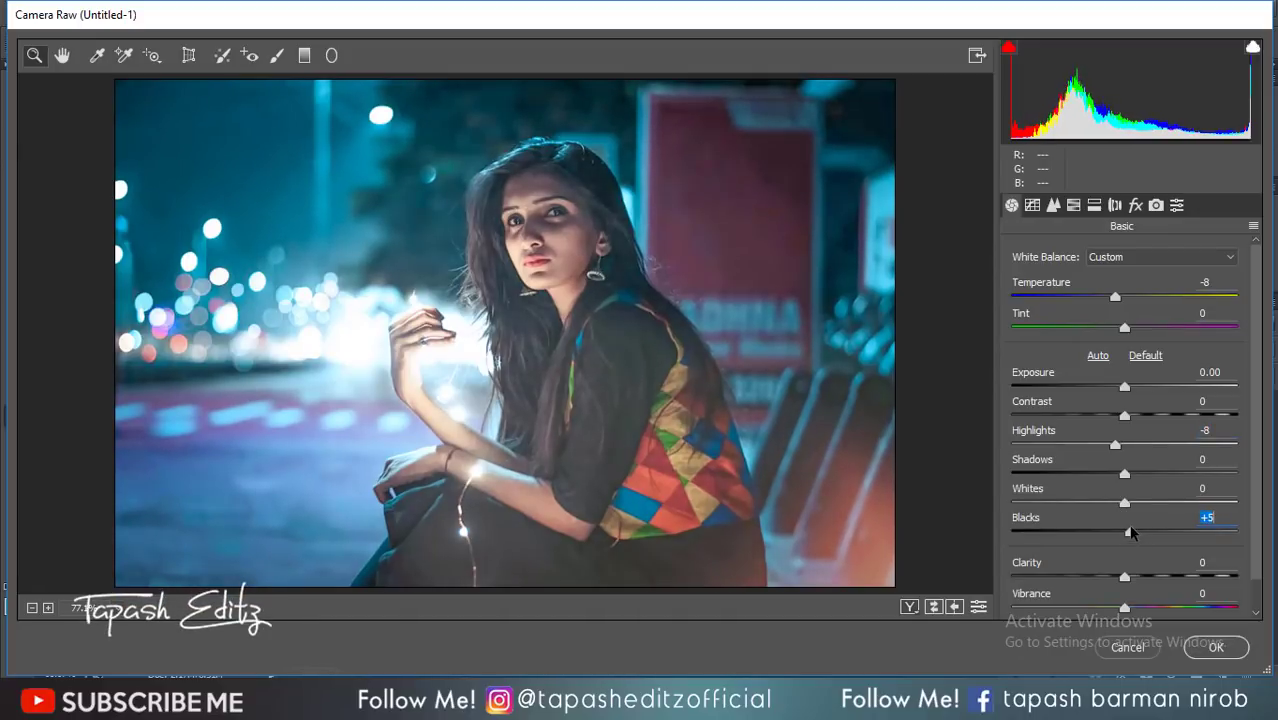
pyautogui.moveTo(1125, 473); pyautogui.dragTo(1150, 505)
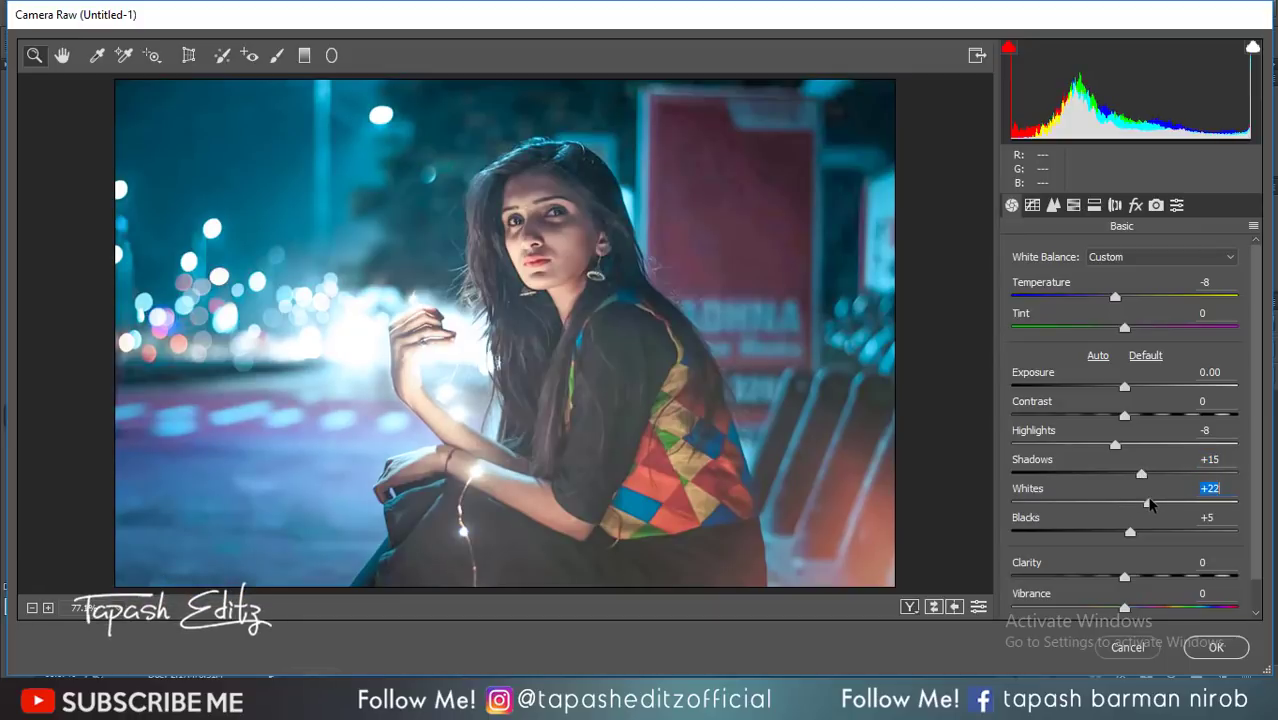
# Set the luminance noise reduction to 8 and the HSL luminance of Oranges to +21.
pyautogui.click(1053, 205)
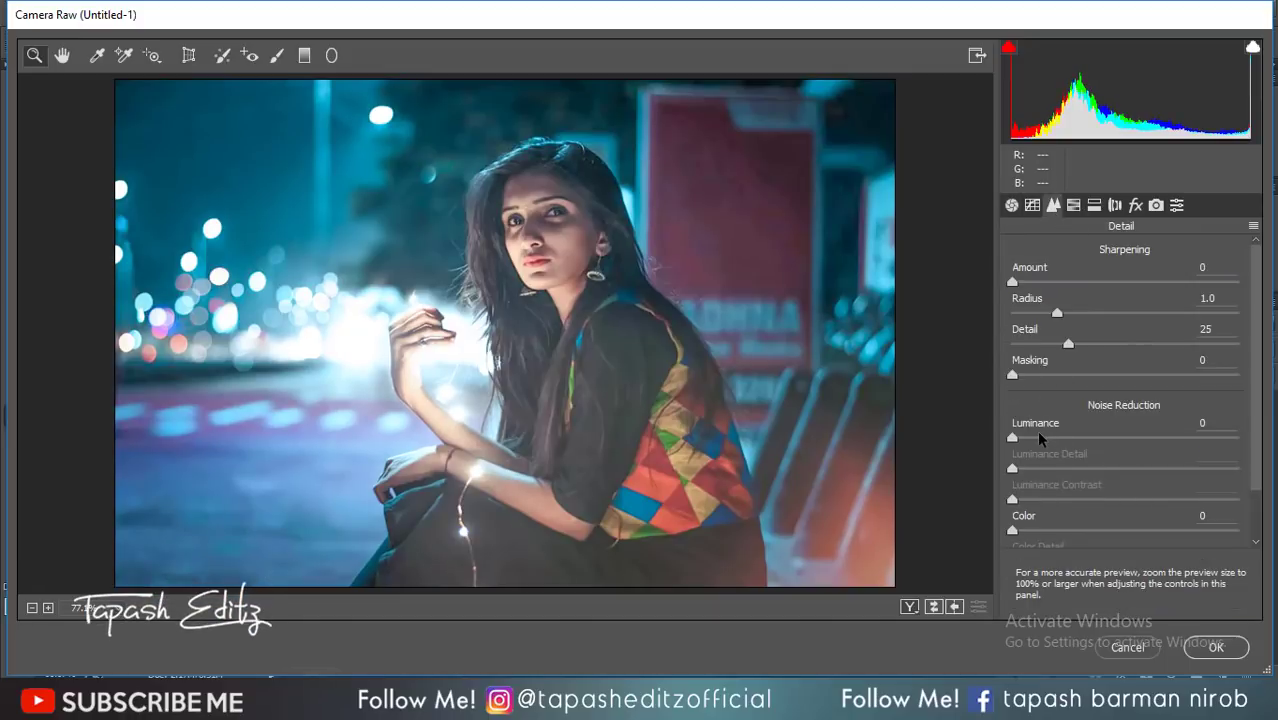
pyautogui.moveTo(1039, 437); pyautogui.dragTo(1045, 438)
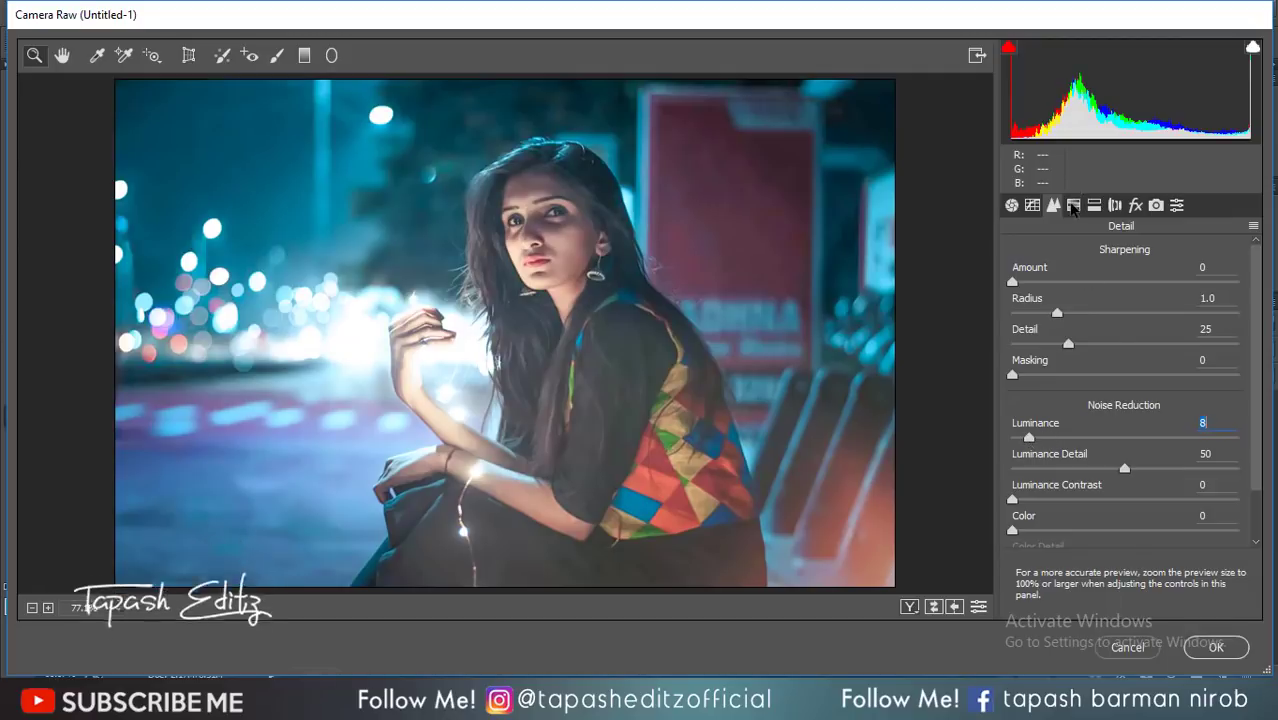
pyautogui.click(1073, 205)
pyautogui.click(1128, 279)
pyautogui.moveTo(1143, 374); pyautogui.dragTo(1156, 374)
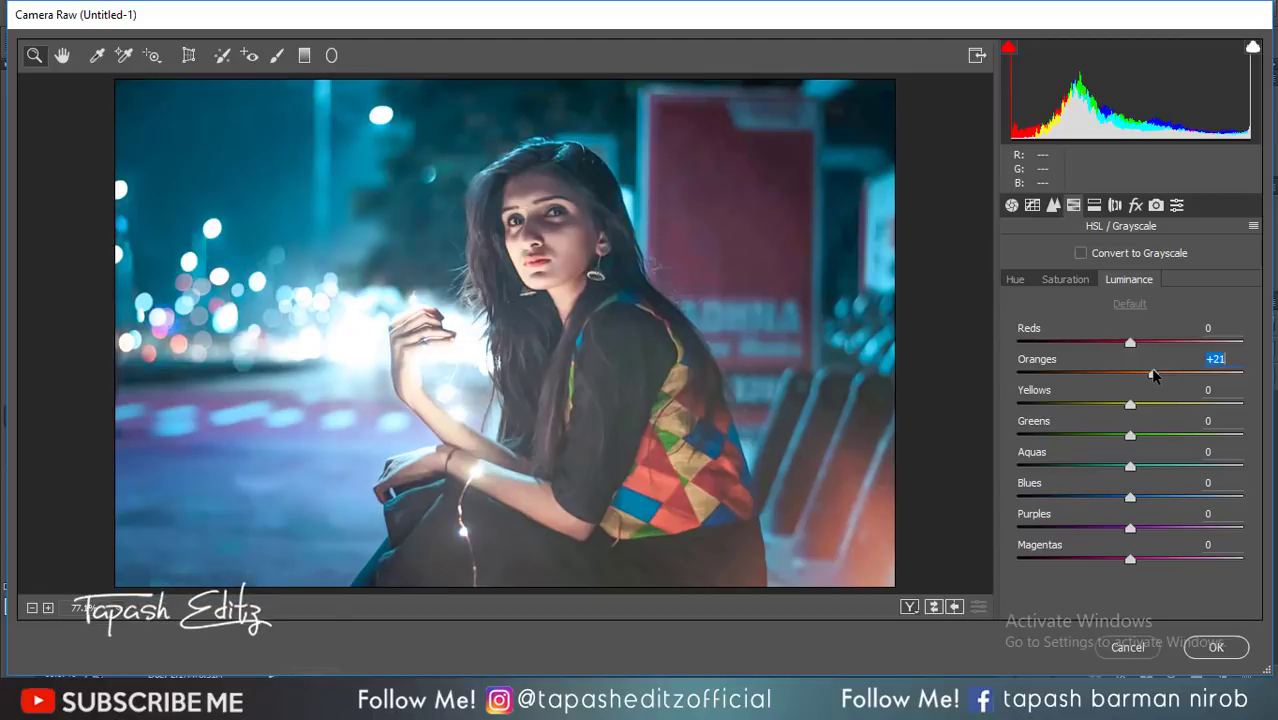
# Set Reds saturation to +13, lower Aquas and Blues saturation, set Blues hue to -15, and apply the Camera Raw adjustments.
pyautogui.click(1066, 280)
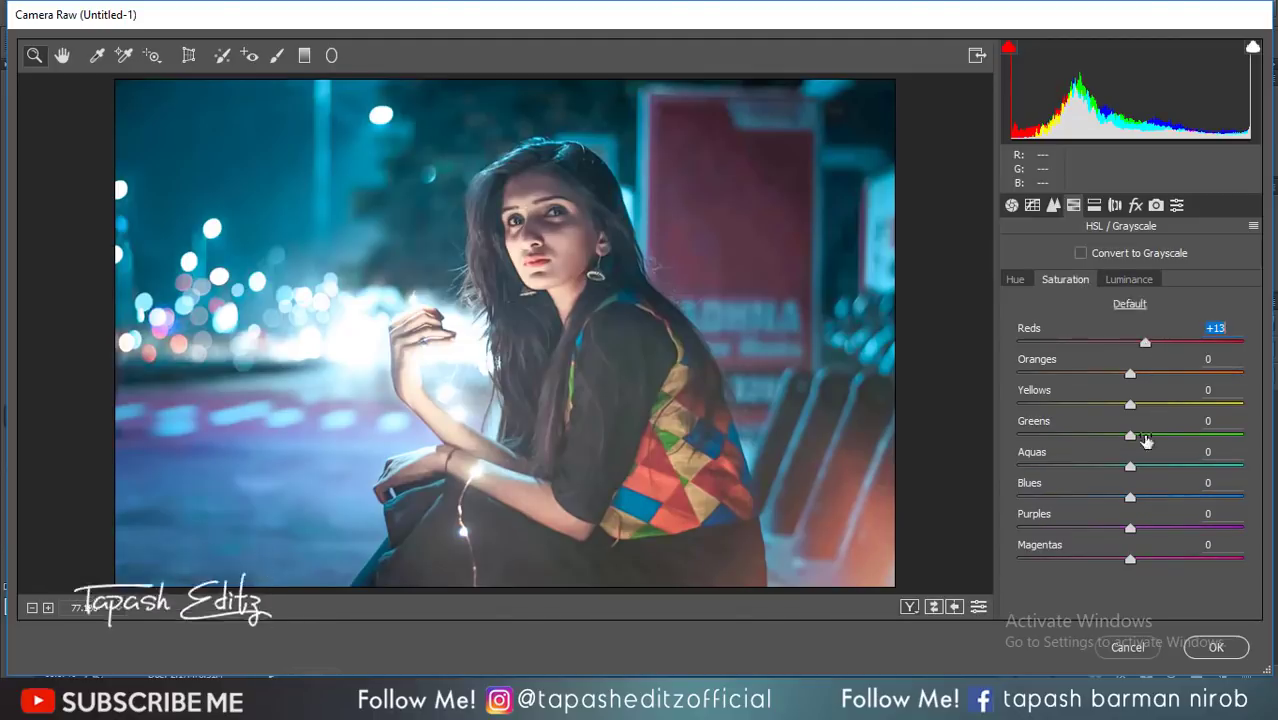
pyautogui.moveTo(1110, 463); pyautogui.dragTo(1108, 497)
pyautogui.click(1015, 280)
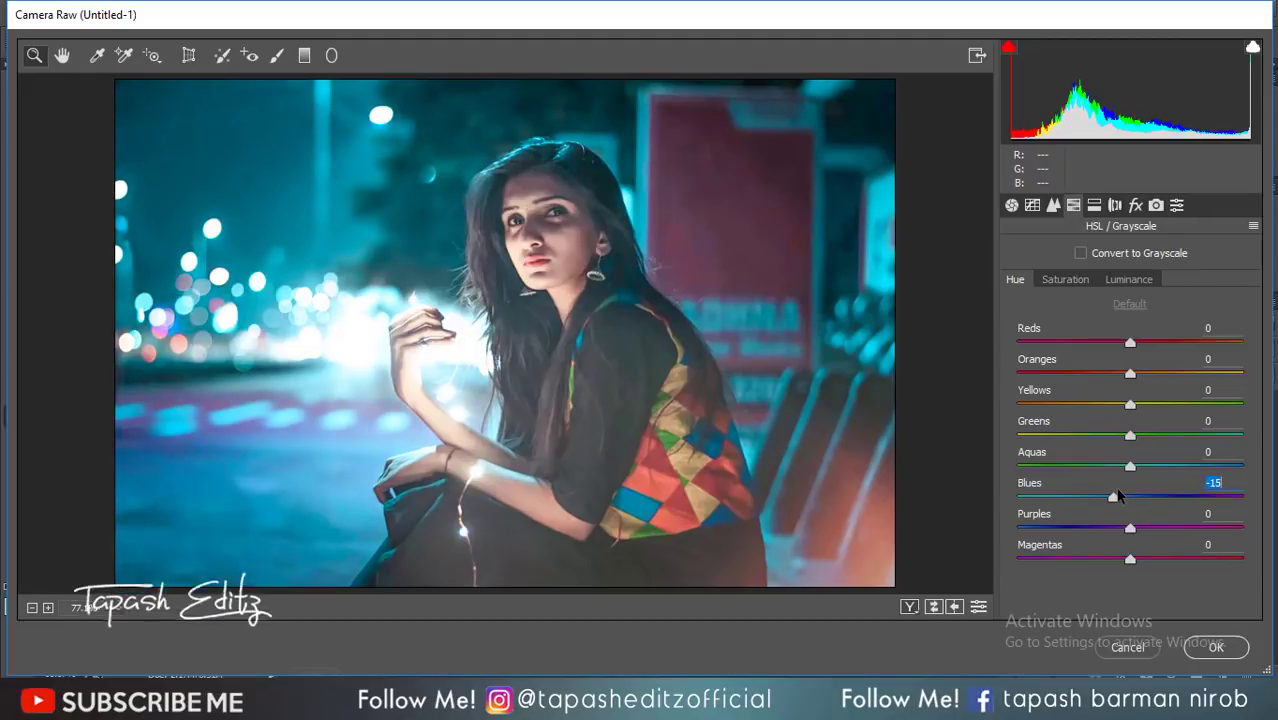
pyautogui.click(1215, 648)
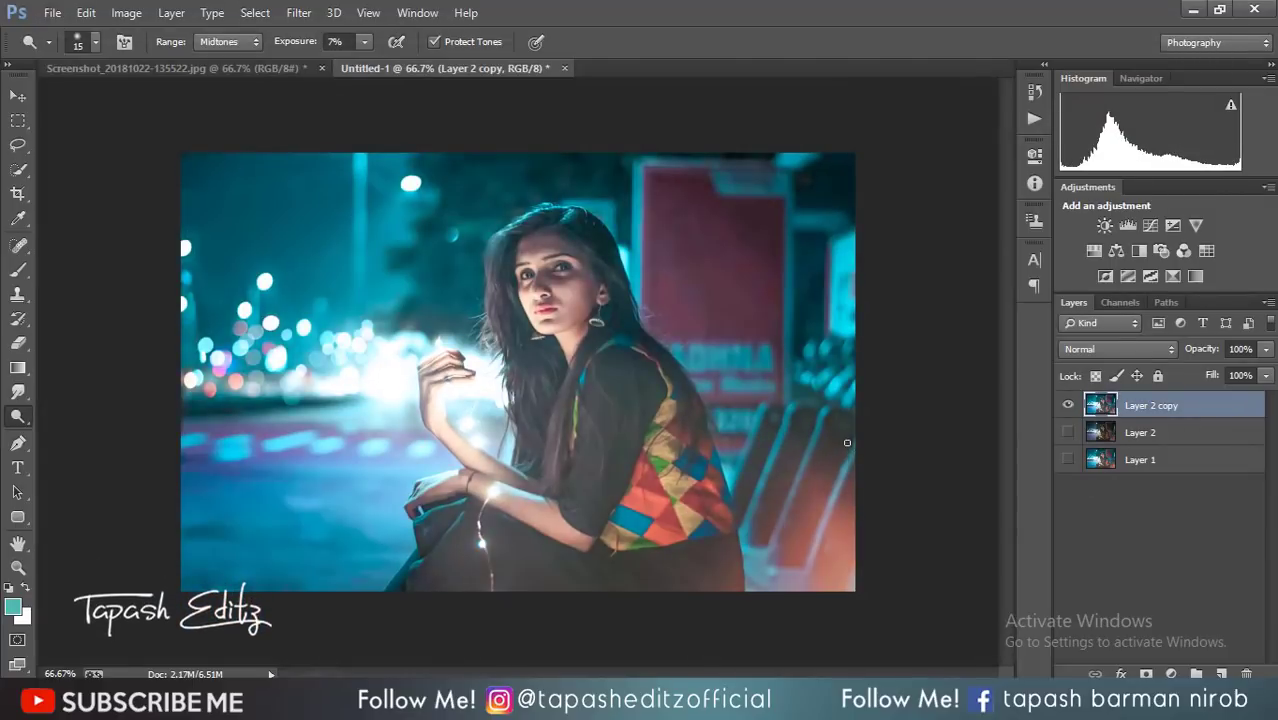
# Show Layer 2 again and compare it with the regraded Layer 2 copy.
pyautogui.click(1068, 432)
pyautogui.click(1068, 405)
pyautogui.click(1068, 405)
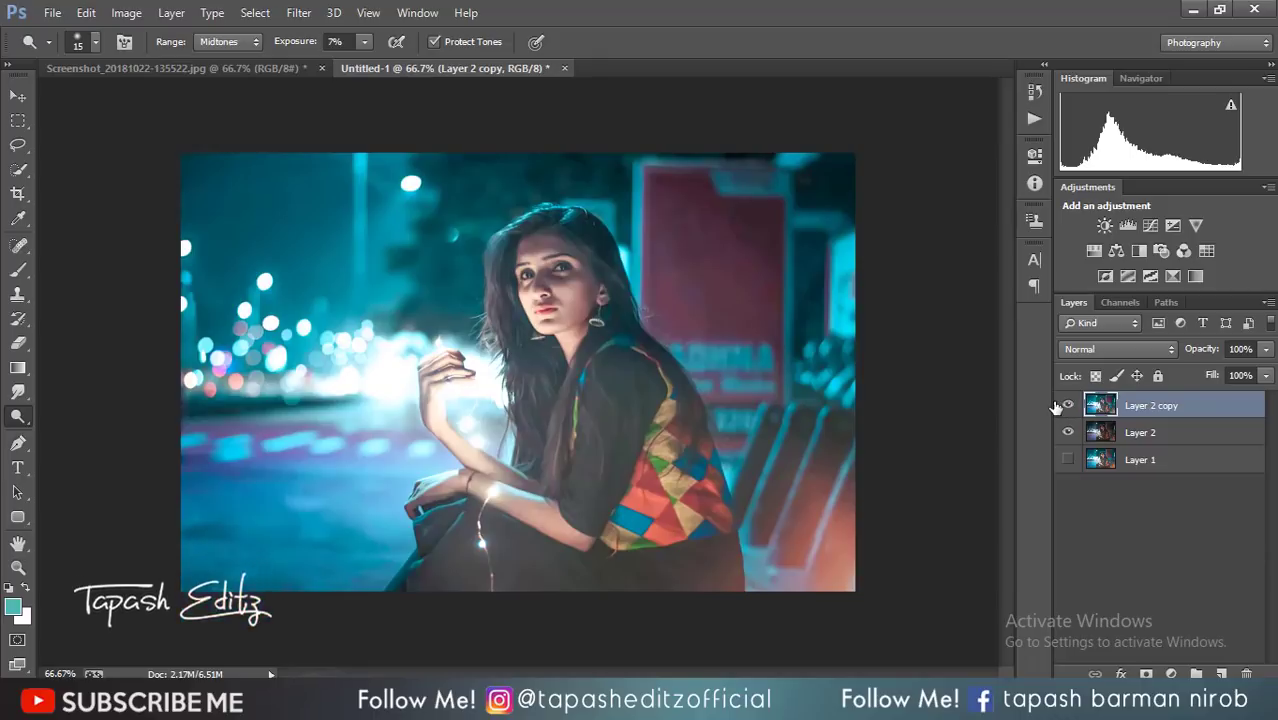
# Add a Color Lookup adjustment layer above Layer 2 copy using the 3D LUT "_Orange and Teal ●● 16.cube".
pyautogui.click(1206, 254)
pyautogui.click(932, 201)
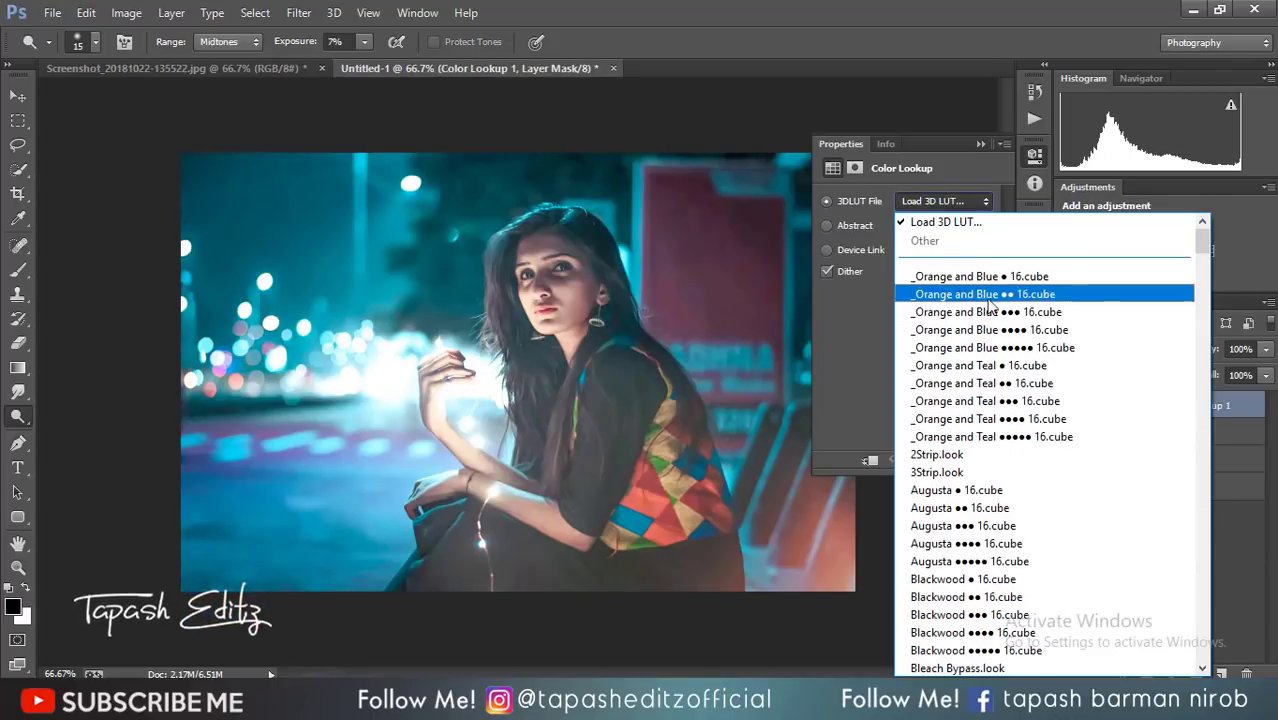
pyautogui.click(1000, 381)
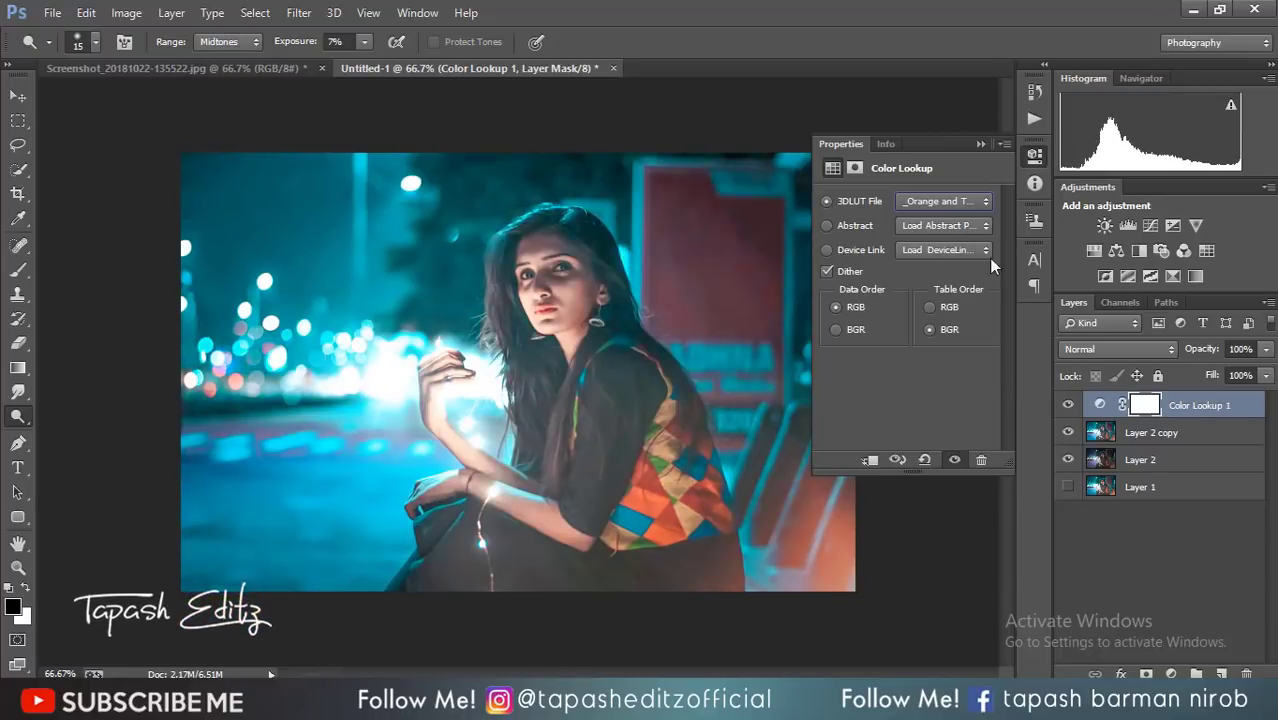
# Try the "_Orange and Teal ●●● 16.cube" LUT and switch back to "_Orange and Teal ●● 16.cube".
pyautogui.click(961, 202)
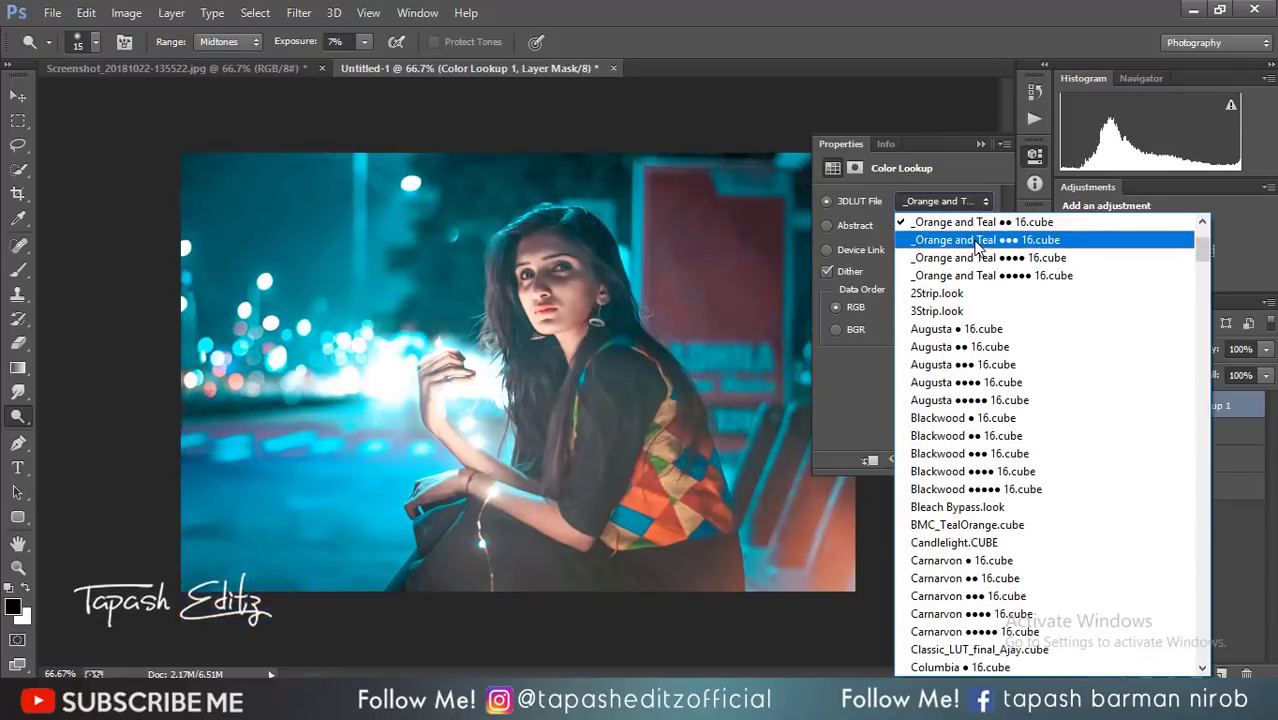
pyautogui.click(978, 241)
pyautogui.click(983, 204)
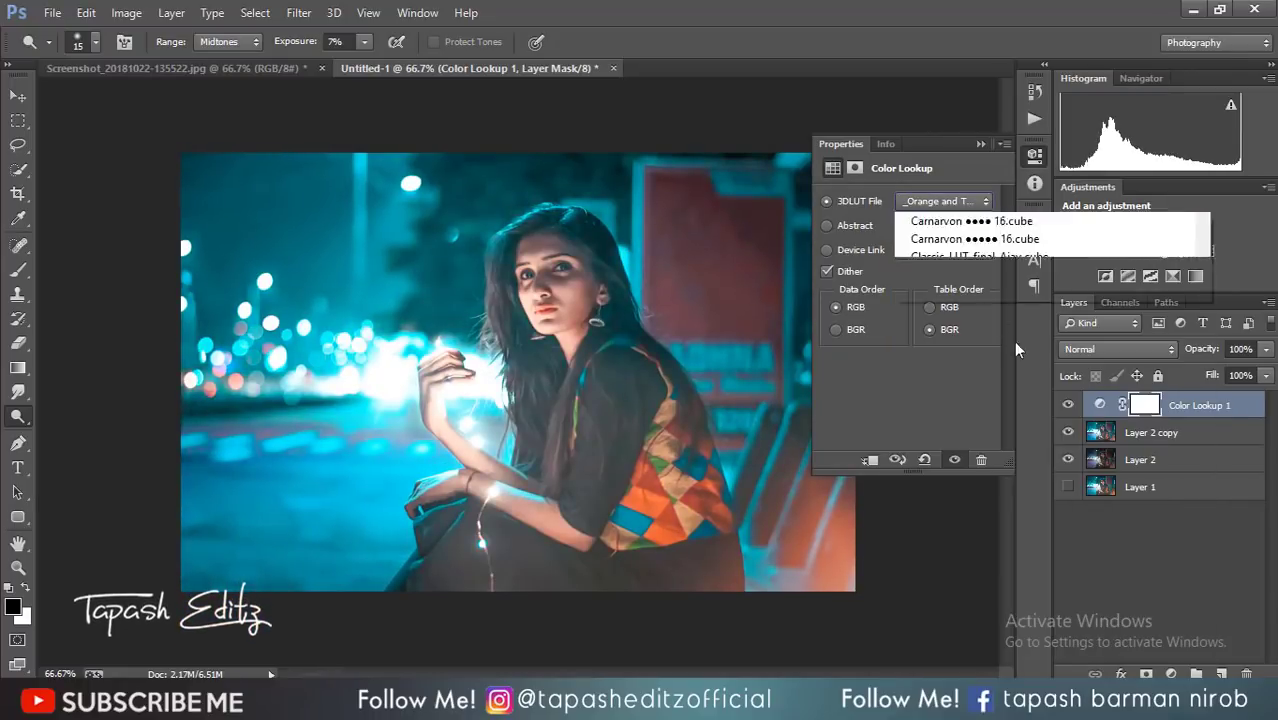
pyautogui.scroll(3, 1203, 245)
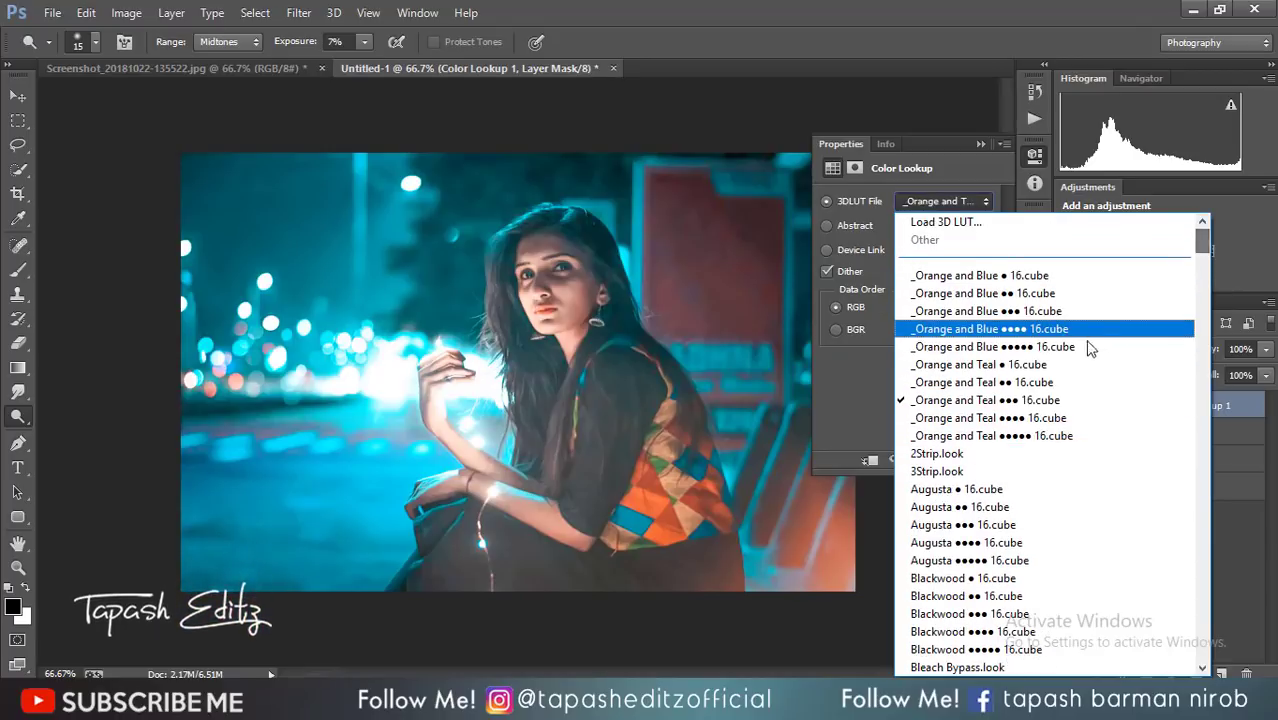
pyautogui.click(1023, 383)
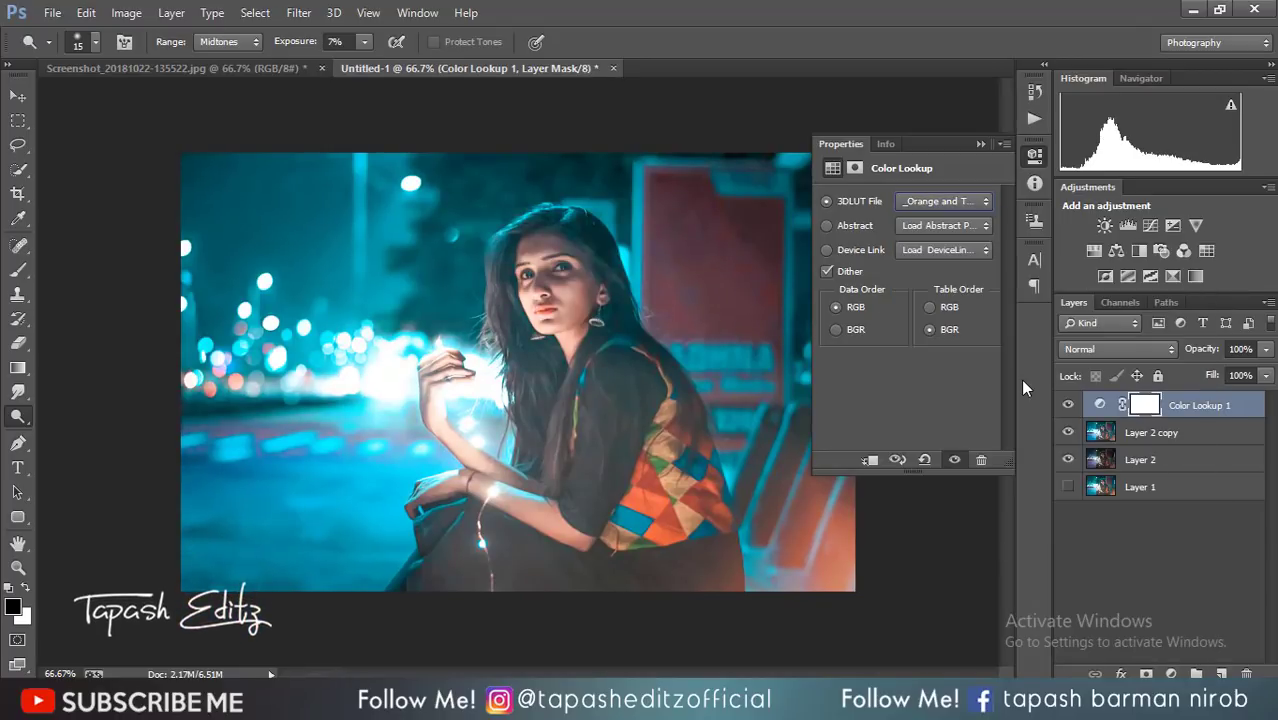
# Compare the image with and without the Color Lookup layer and set the layer's opacity to 55%.
pyautogui.click(980, 144)
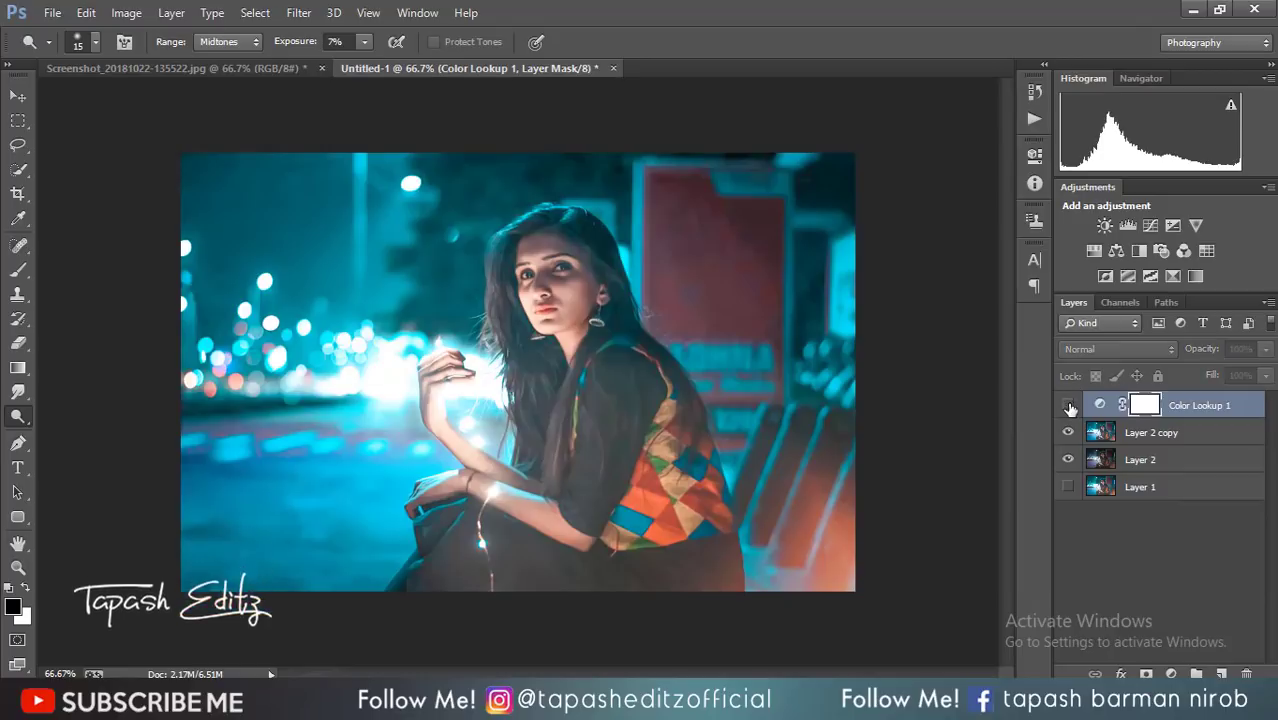
pyautogui.click(1068, 404)
pyautogui.click(1069, 405)
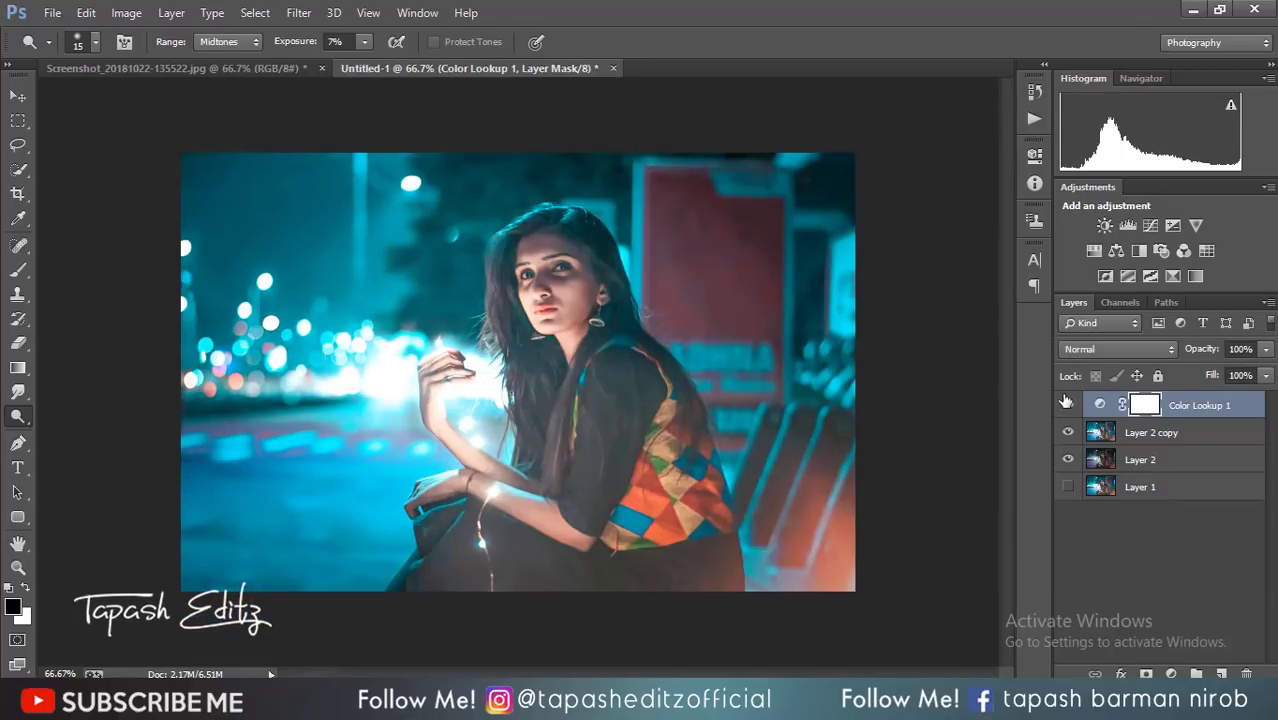
pyautogui.click(1266, 349)
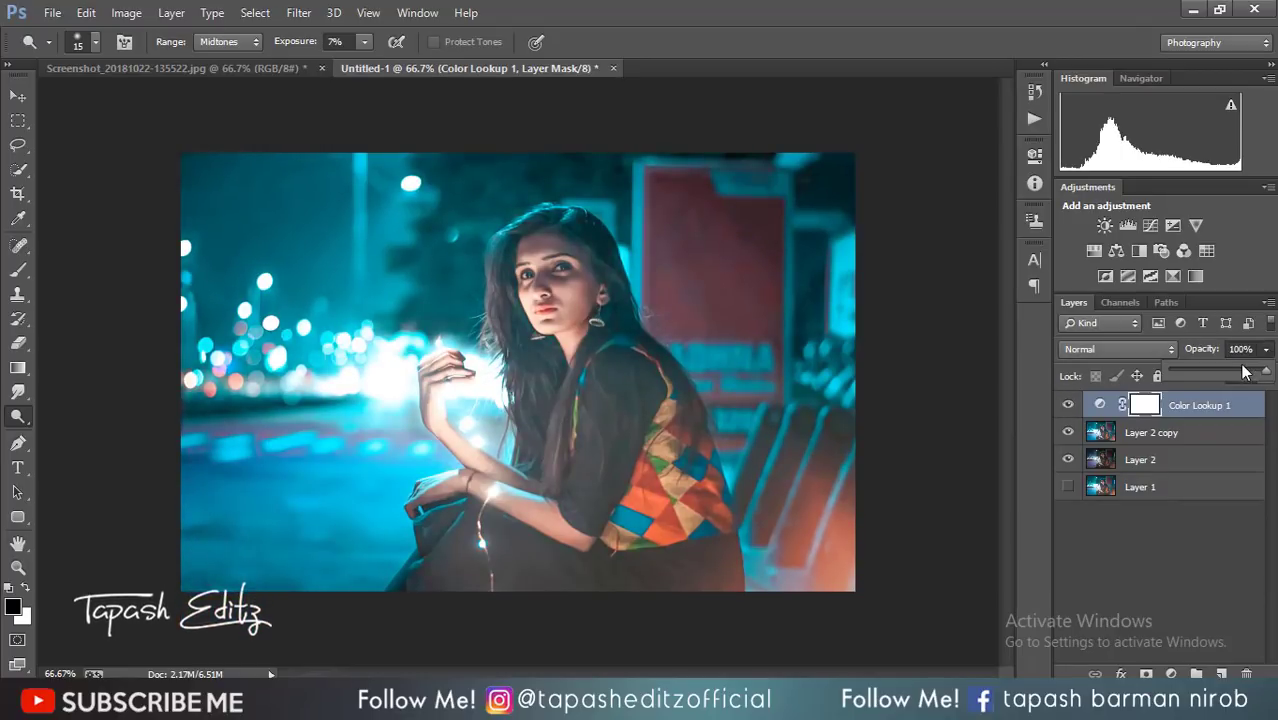
pyautogui.moveTo(1228, 370)
pyautogui.mouseDown()
pyautogui.moveTo(1179, 370)
pyautogui.moveTo(1221, 372)
pyautogui.mouseUp()
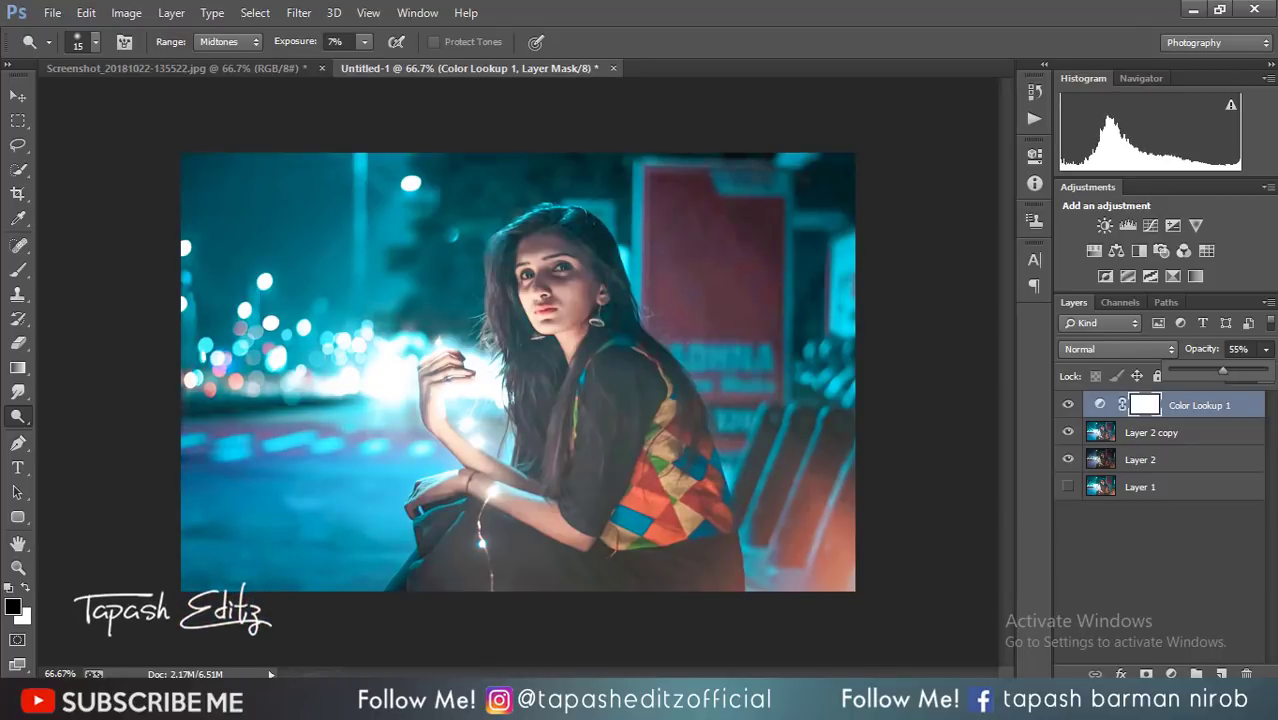
# Paint over the woman's face and arm on the Color Lookup layer mask with a black brush at 51% opacity.
pyautogui.click(18, 271)
pyautogui.click(392, 43)
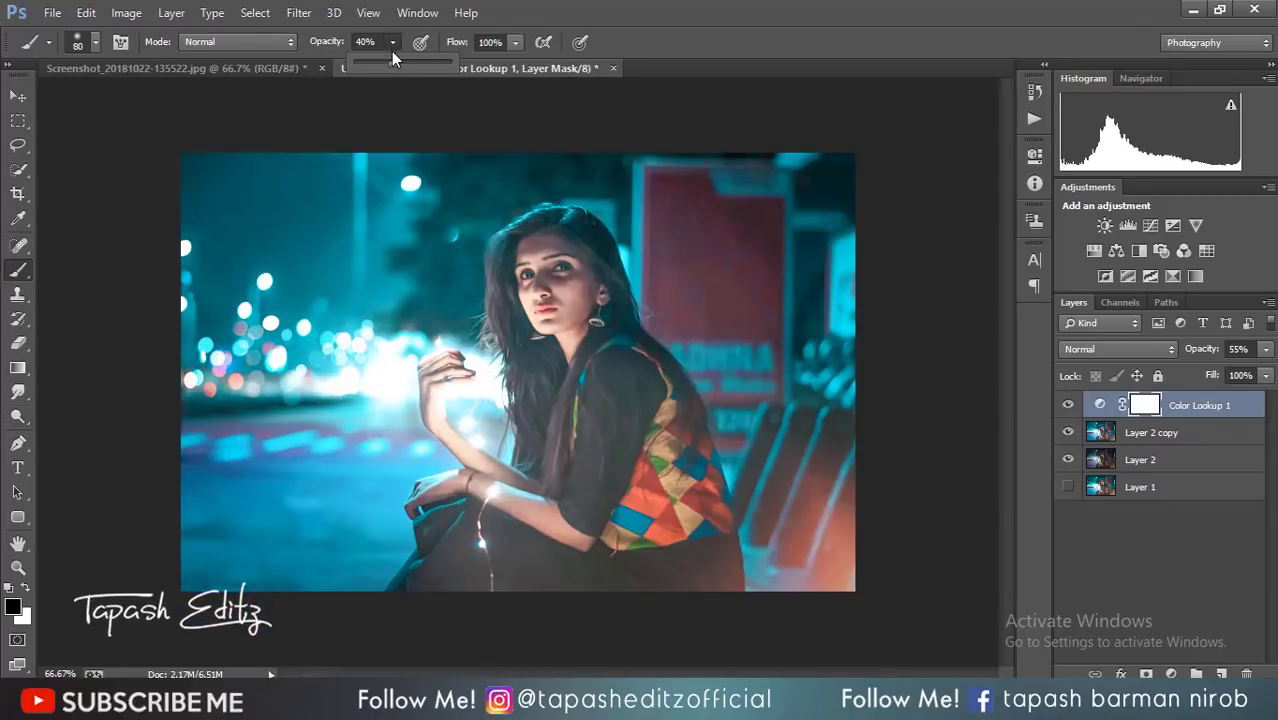
pyautogui.moveTo(402, 60); pyautogui.dragTo(403, 60)
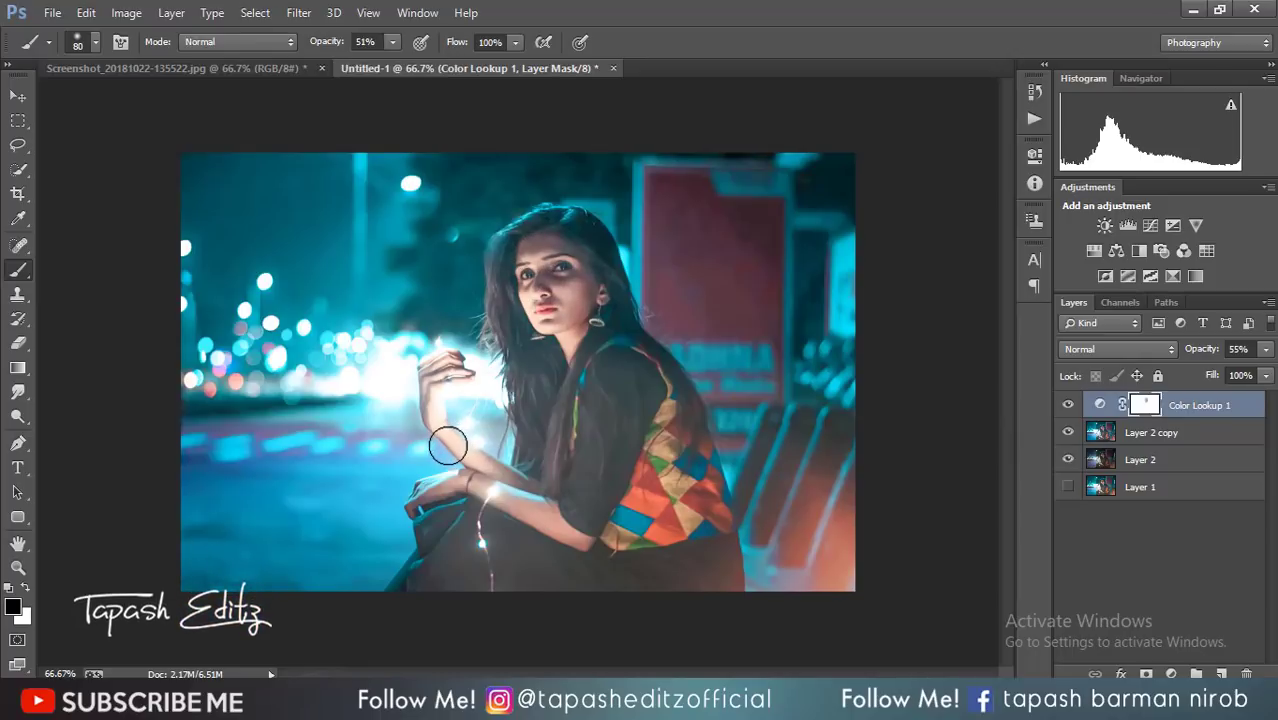
# Check the masked color lookup by toggling its visibility and set the layer's opacity to 28%.
pyautogui.click(1067, 404)
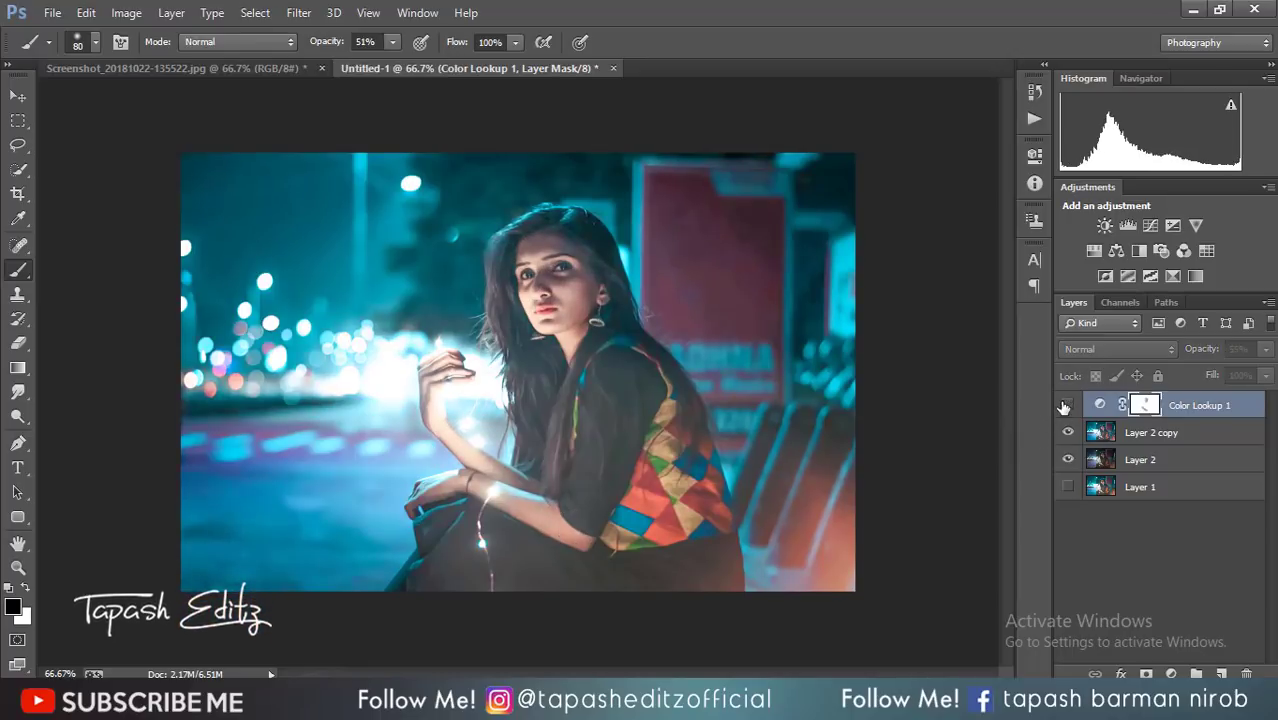
pyautogui.click(1067, 404)
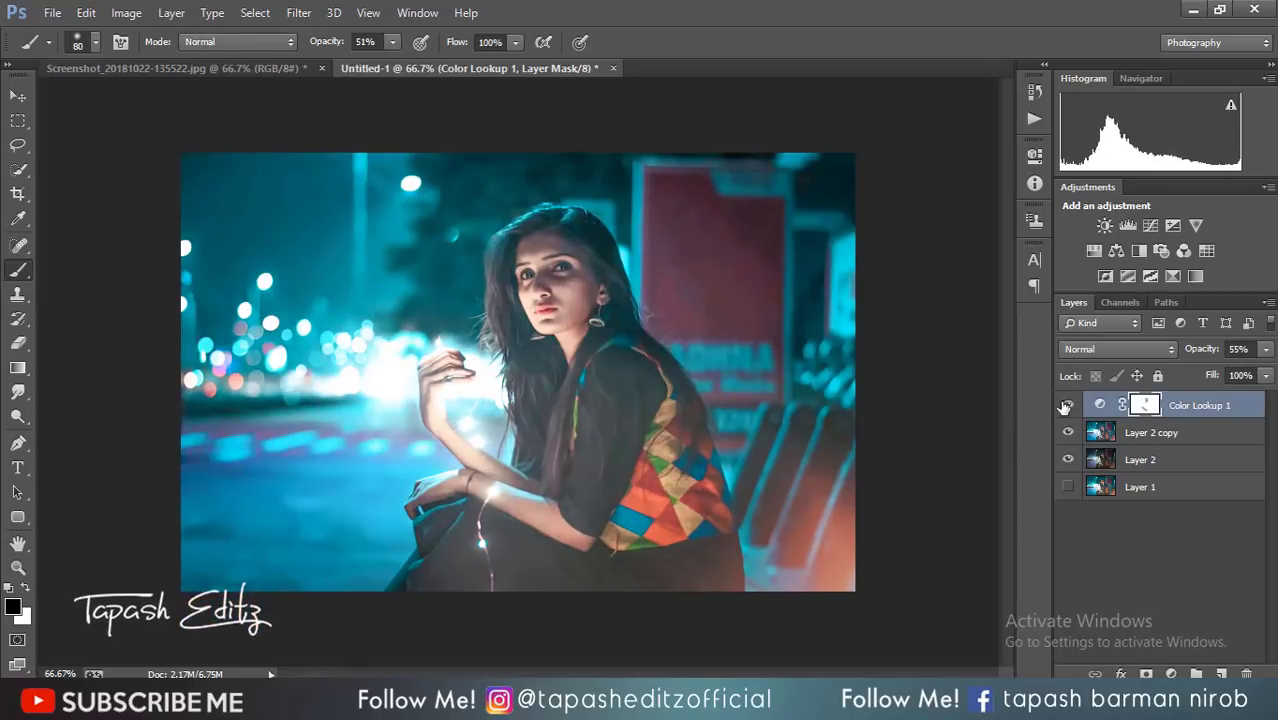
pyautogui.click(1266, 349)
pyautogui.moveTo(1187, 370); pyautogui.dragTo(1200, 370)
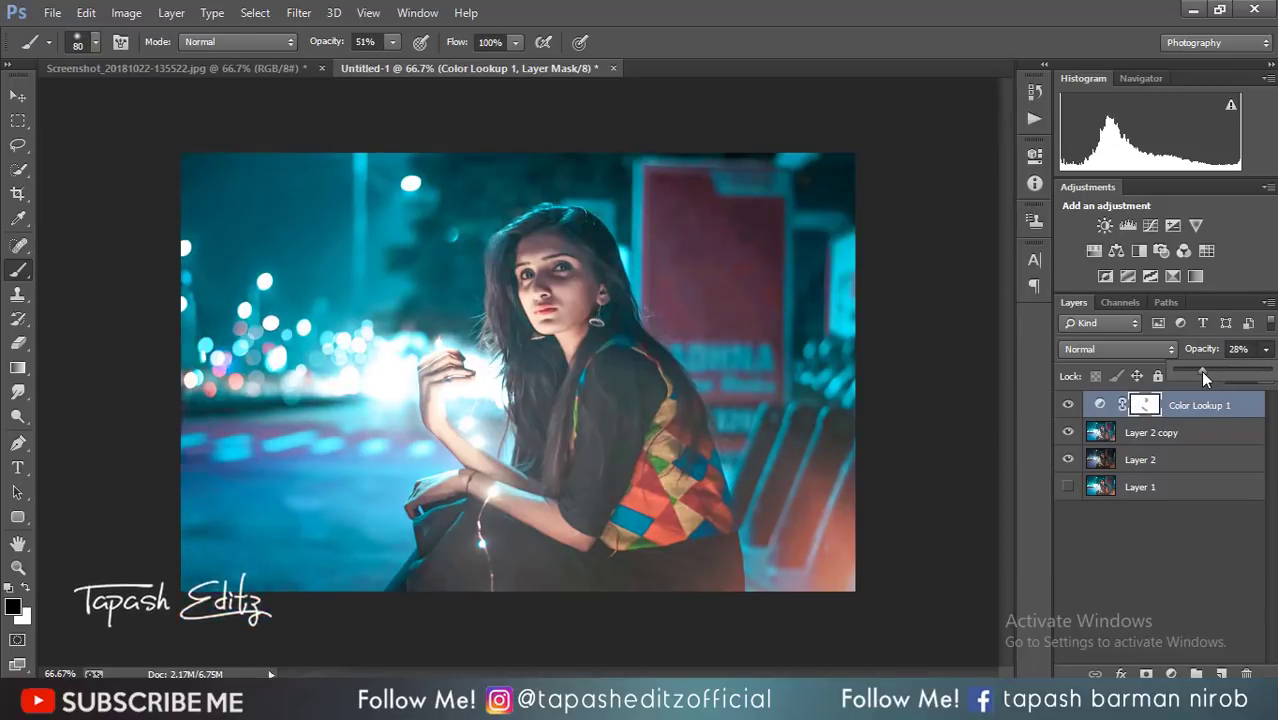
# Merge the Color Lookup adjustment down into Layer 2 copy and compare the image with and without the merged layer.
pyautogui.rightClick(1183, 412)
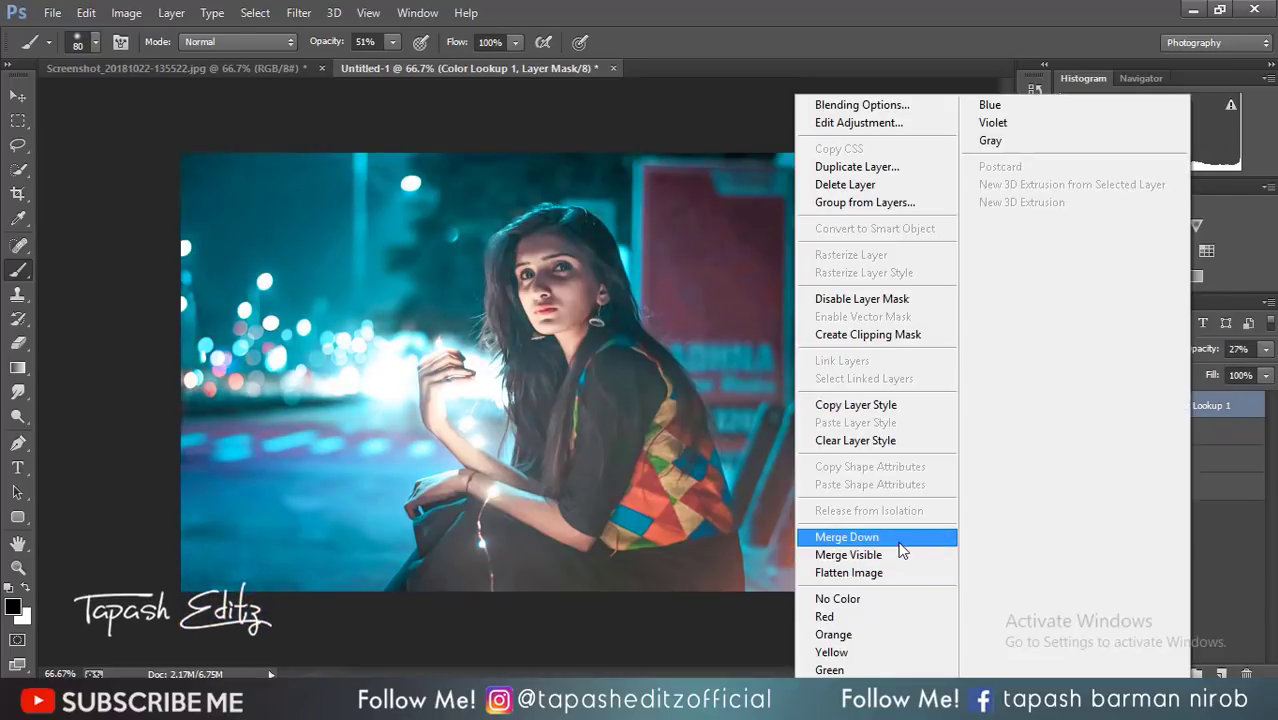
pyautogui.click(903, 532)
pyautogui.click(1068, 406)
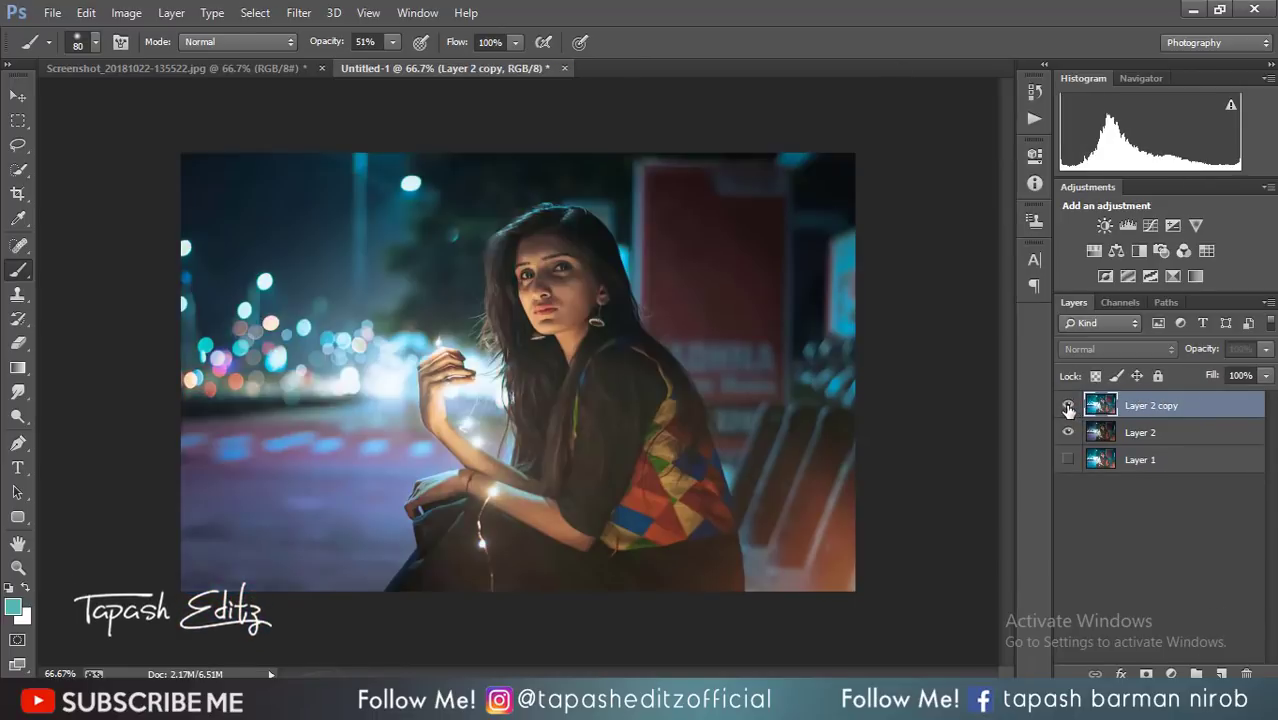
pyautogui.click(1068, 406)
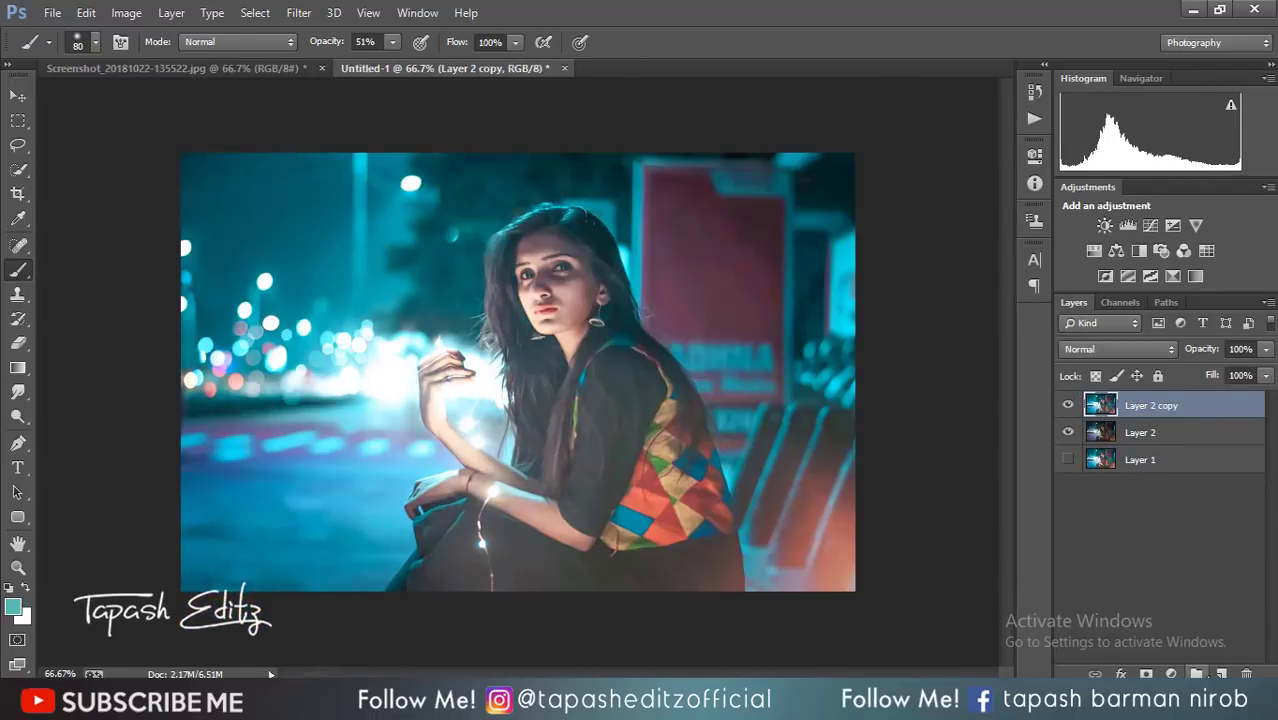
# Add a new layer filled with 50% gray above Layer 2 copy and set its blend mode to Overlay.
pyautogui.click(1221, 674)
pyautogui.click(87, 12)
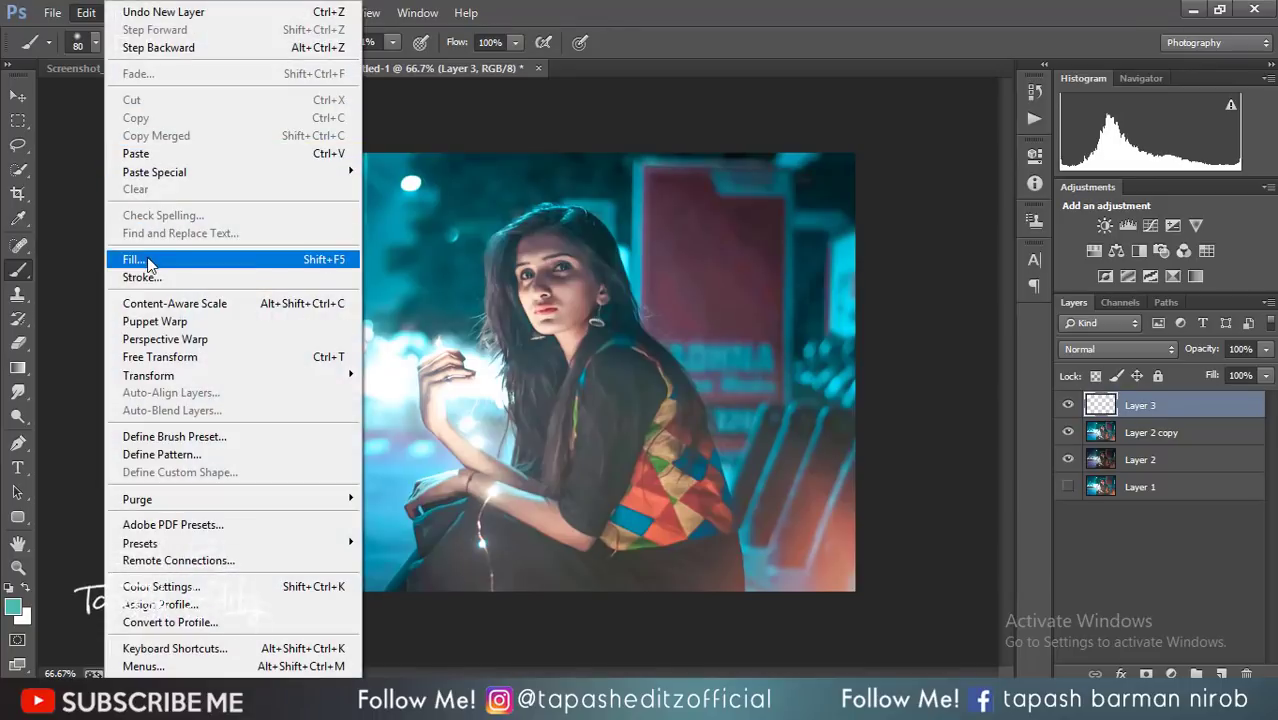
pyautogui.click(130, 260)
pyautogui.click(718, 199)
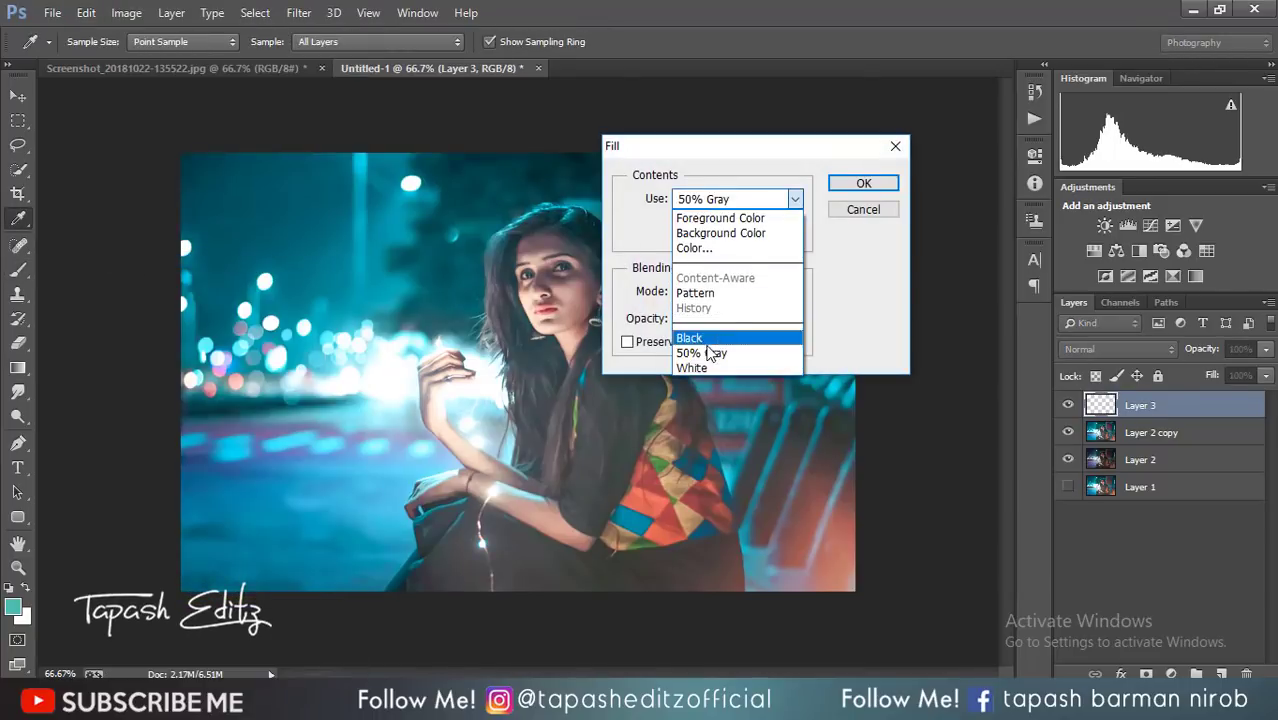
pyautogui.click(785, 352)
pyautogui.click(862, 184)
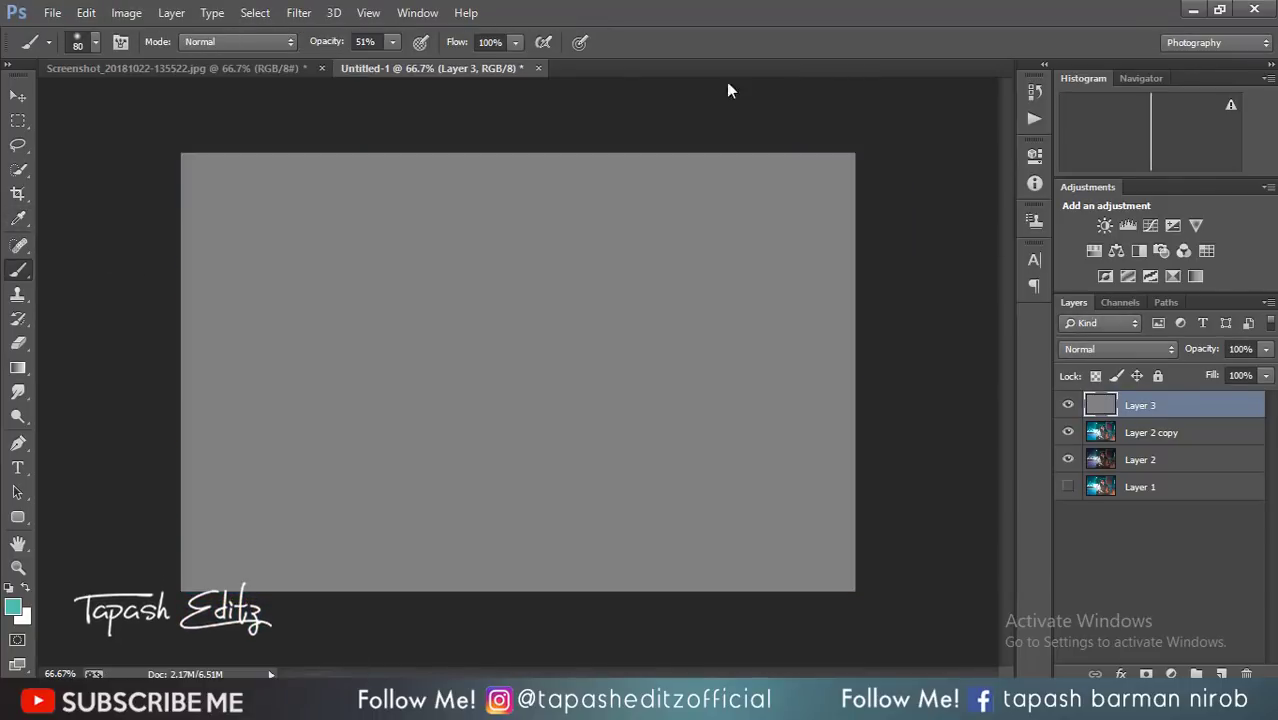
pyautogui.click(1064, 345)
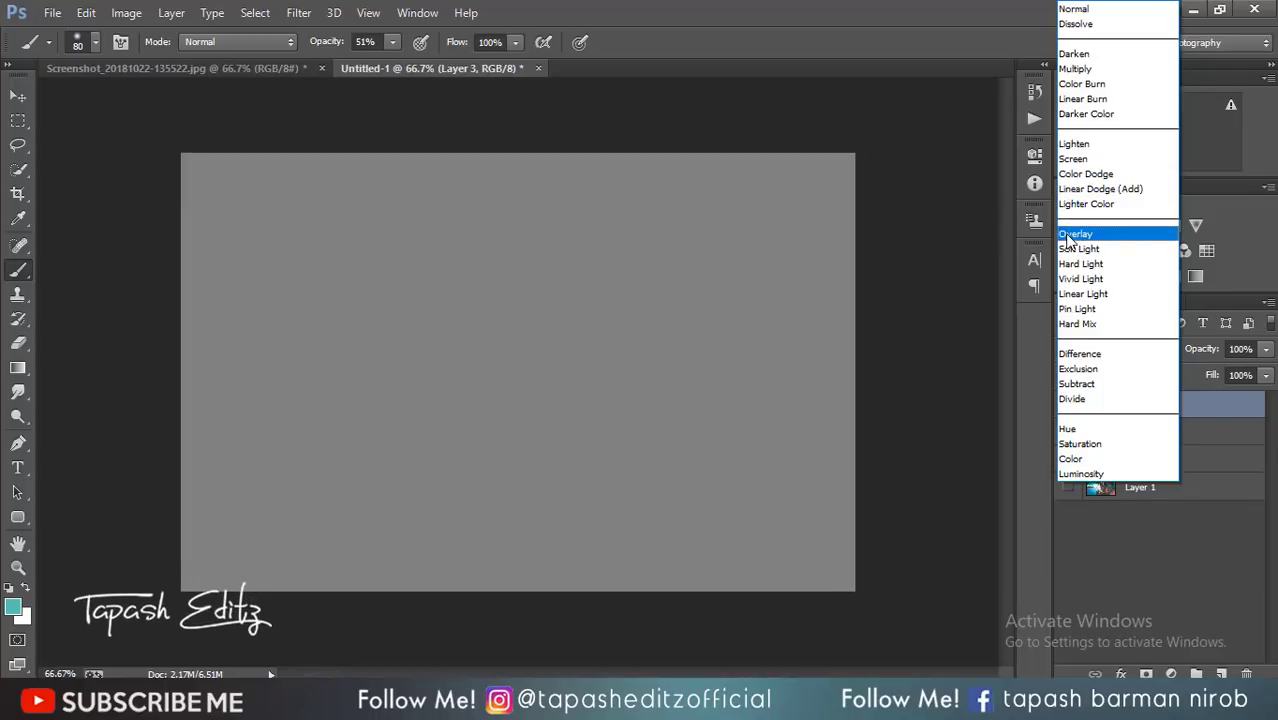
pyautogui.click(1075, 234)
# Dodge the woman's face on the gray Overlay layer using Midtones at 8% exposure, and compare with the layer hidden.
pyautogui.hotkey('ctrl', '1')
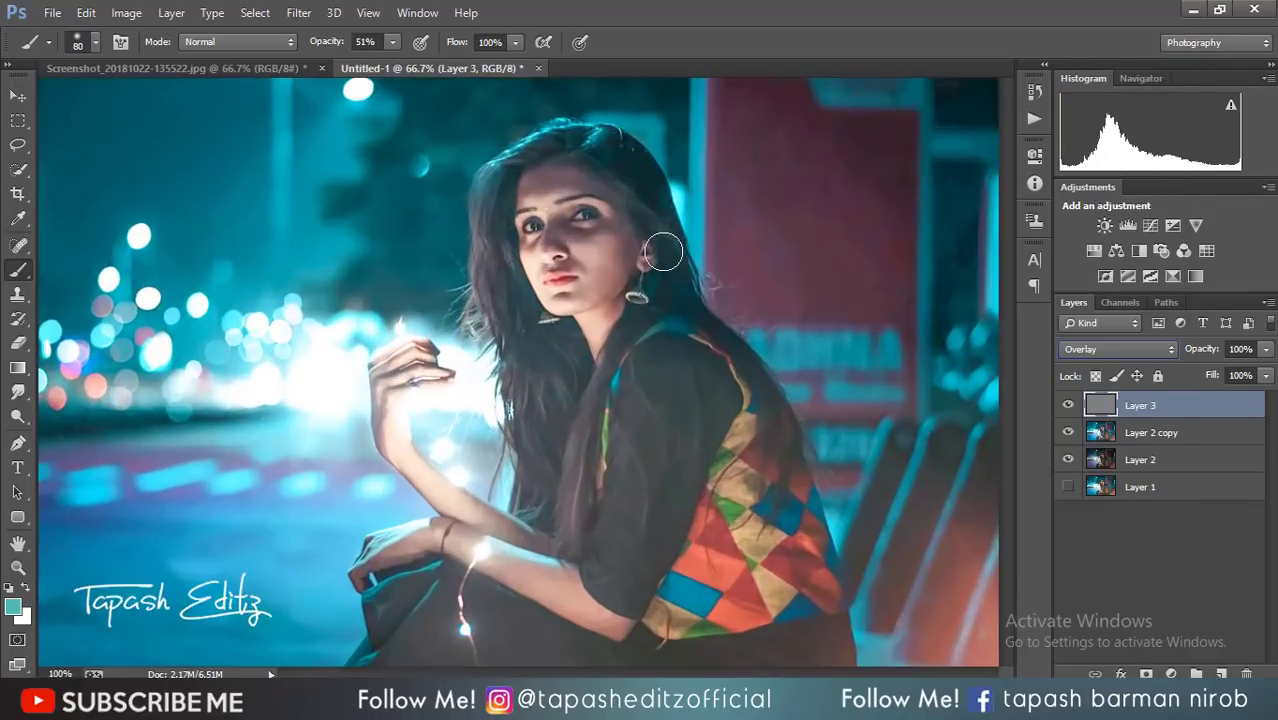
pyautogui.rightClick(18, 416)
pyautogui.click(95, 420)
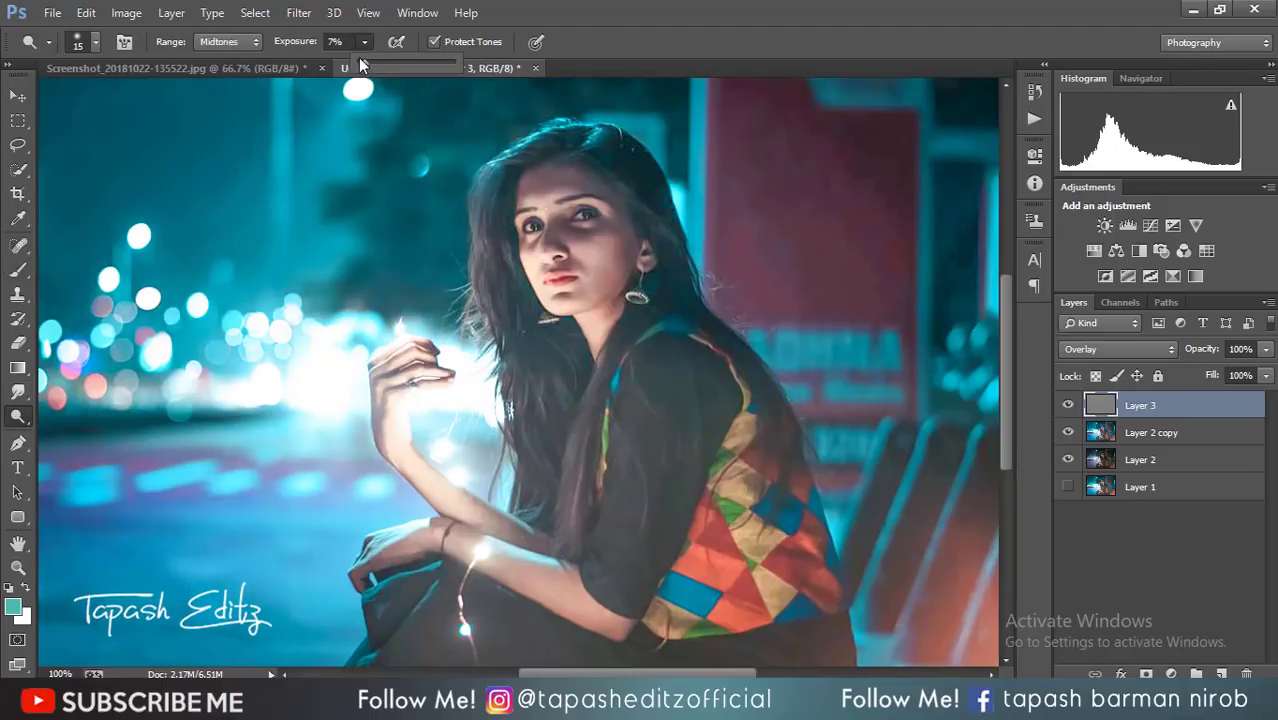
pyautogui.moveTo(368, 60); pyautogui.dragTo(363, 60)
pyautogui.press(']')
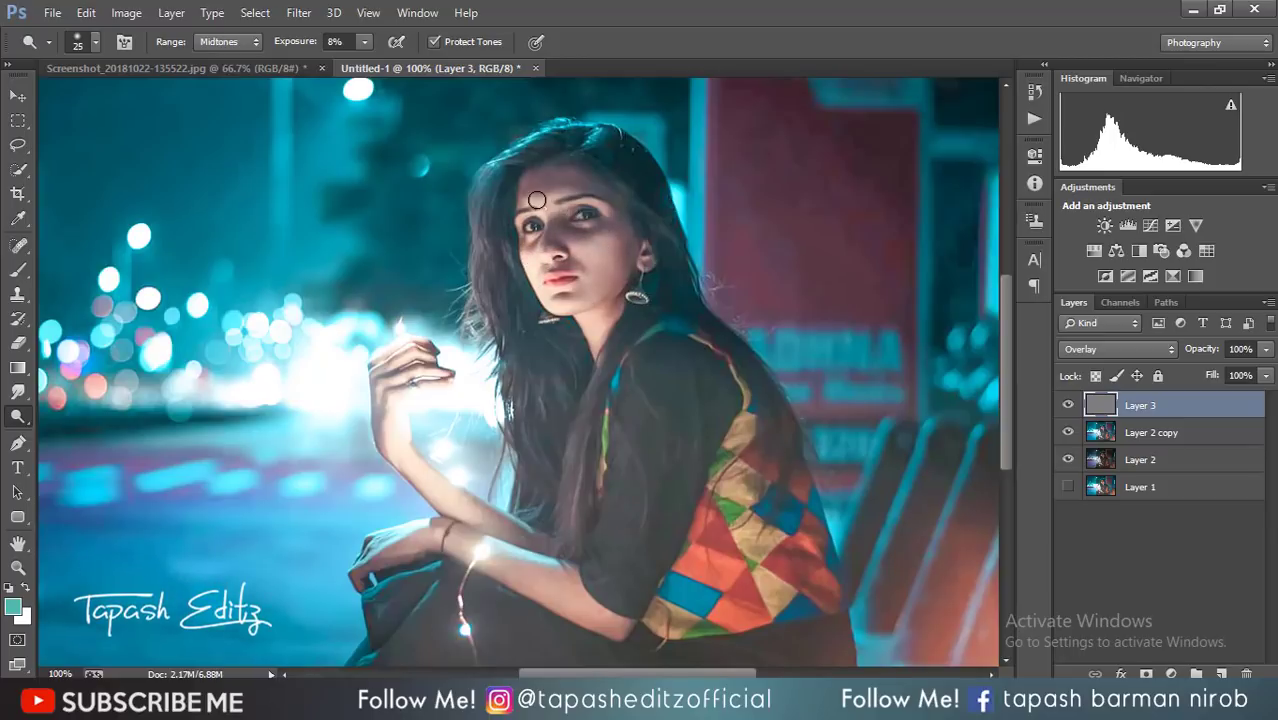
pyautogui.press(']')
pyautogui.press('[')
pyautogui.click(1068, 405)
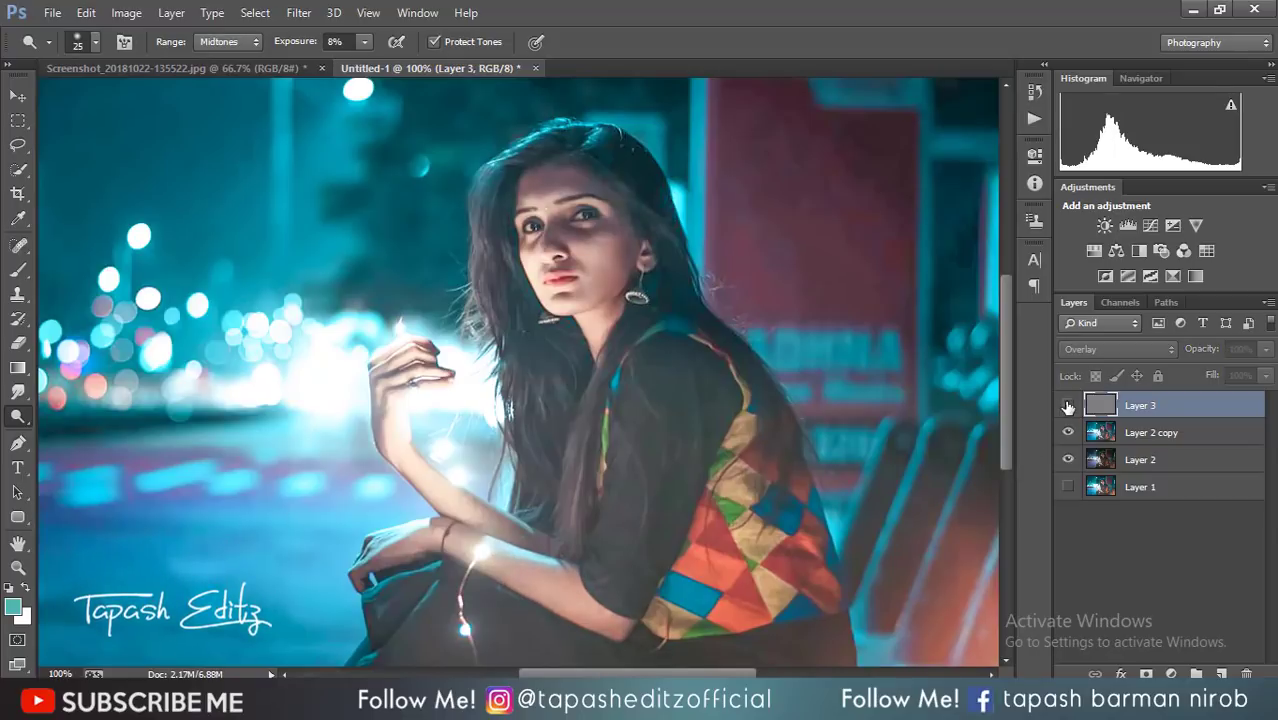
pyautogui.click(1068, 405)
# Dodge the woman's eyes with a small brush and her cheek with a 40 px brush on the gray layer.
pyautogui.press(']')
pyautogui.press(']')
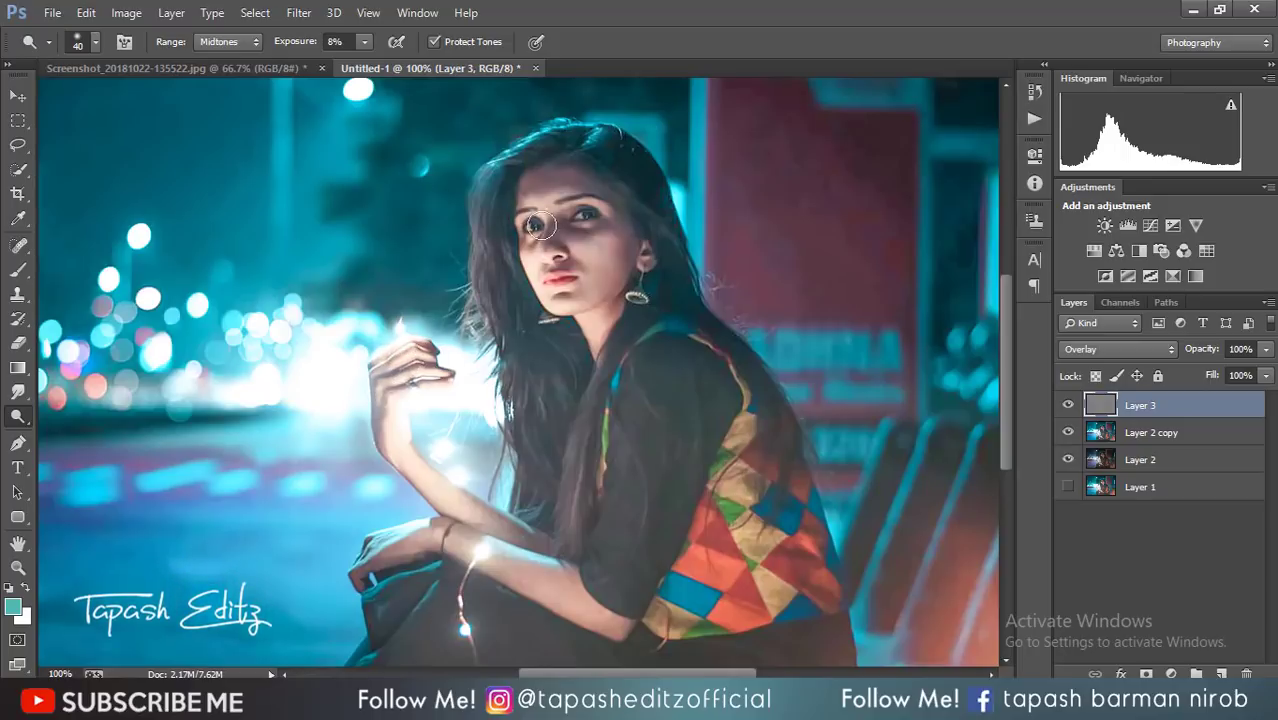
pyautogui.press('[')
pyautogui.press('[')
pyautogui.press('[')
pyautogui.press('[')
pyautogui.press('[')
pyautogui.click(582, 215)
pyautogui.press(']')
pyautogui.press(']')
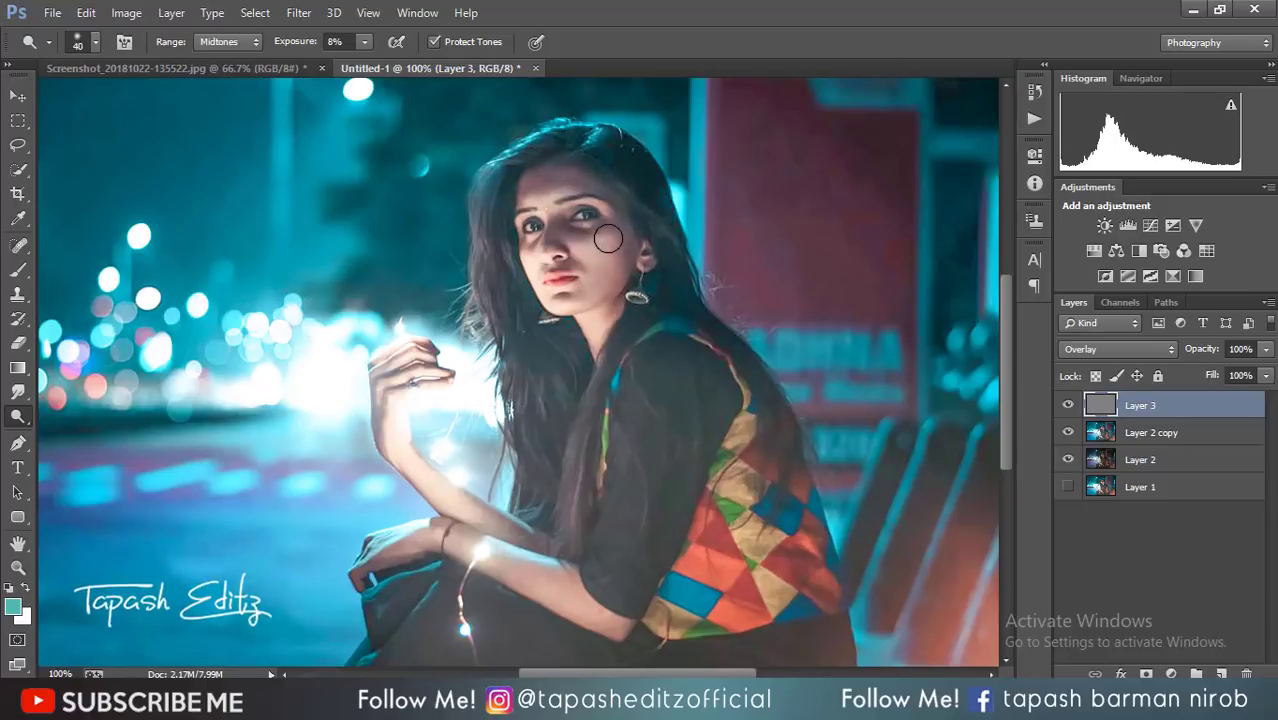
# Review the dodged portrait at different magnifications and set the gray Overlay layer's opacity to 56%.
pyautogui.hotkey('ctrl', '-')
pyautogui.hotkey('ctrl', '-')
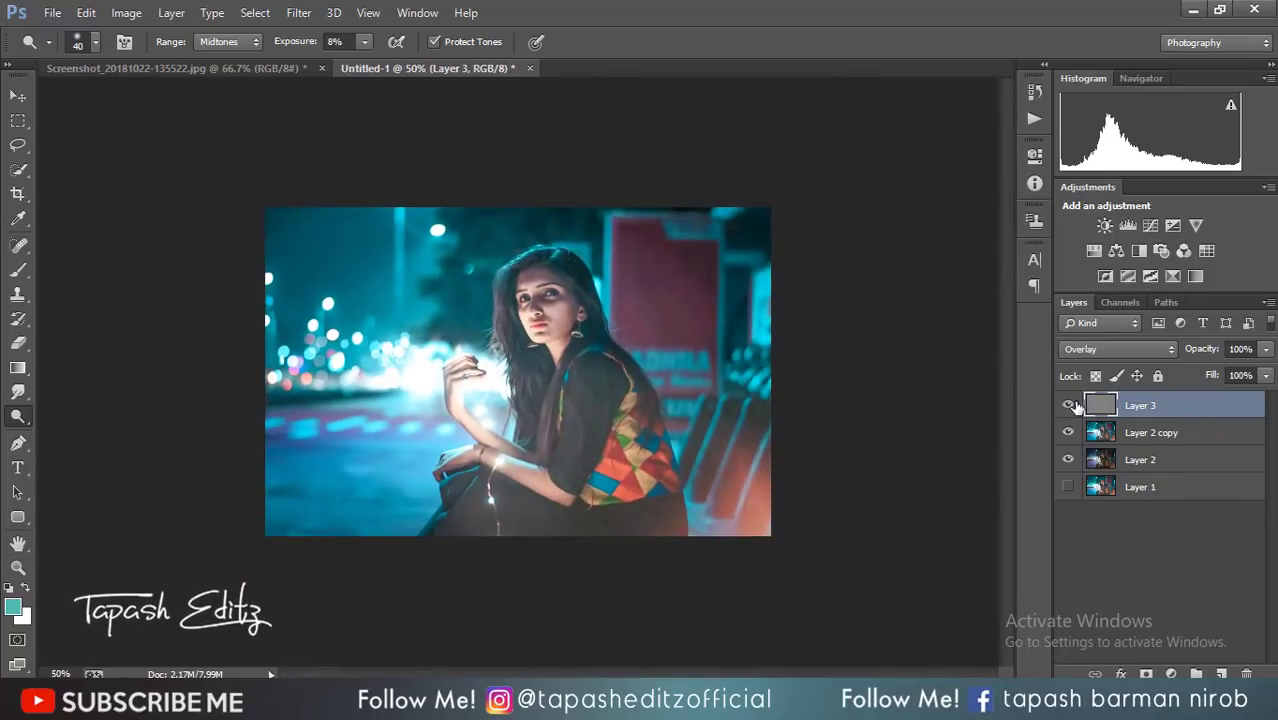
pyautogui.hotkey('ctrl', '+')
pyautogui.hotkey('ctrl', '+')
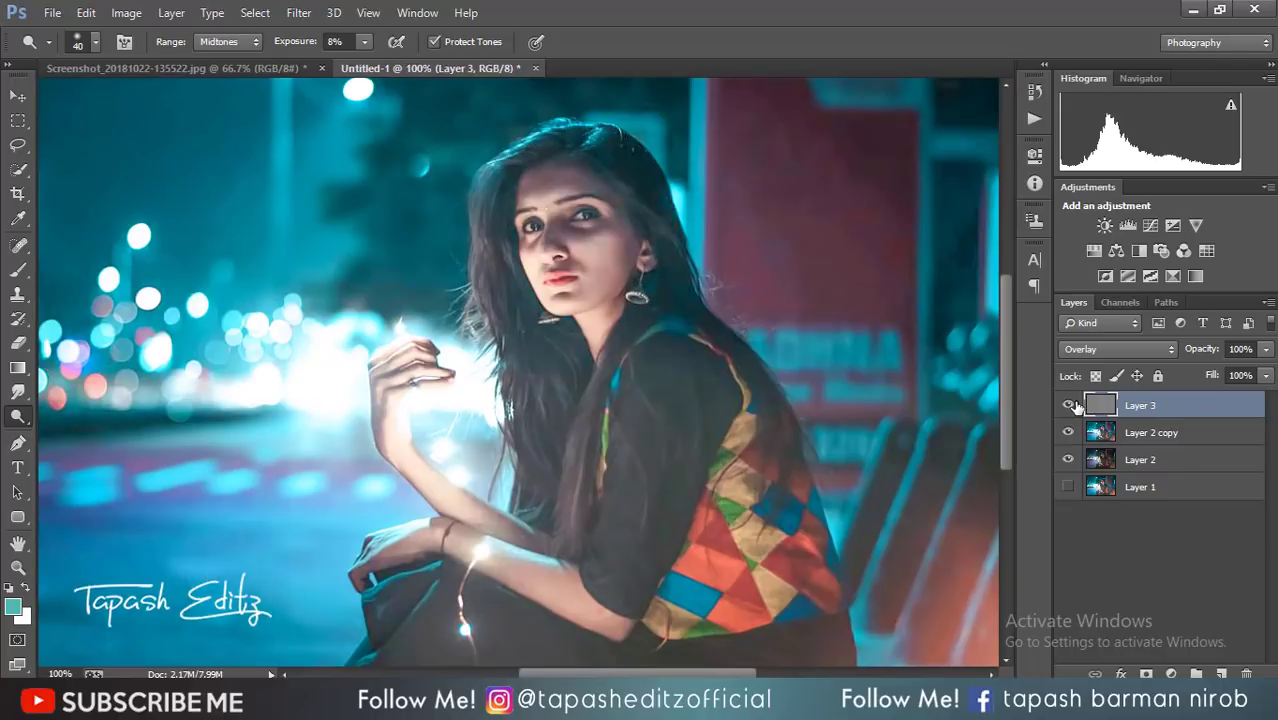
pyautogui.click(1266, 349)
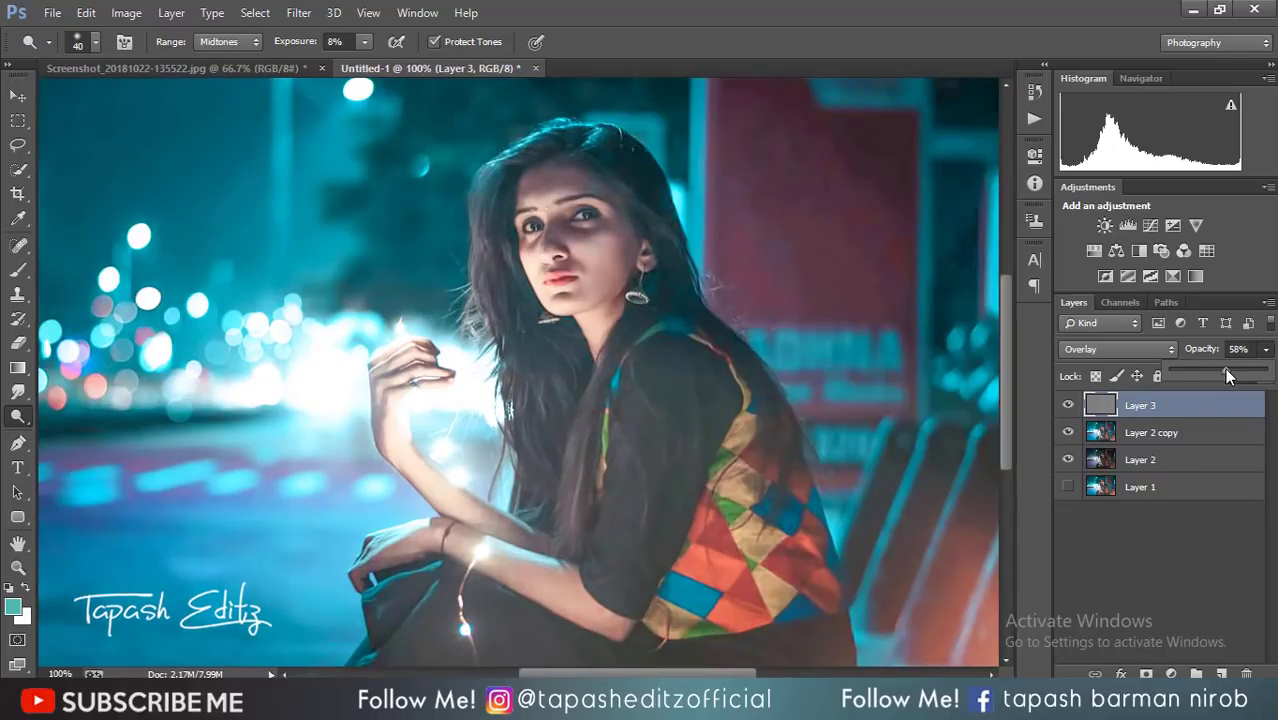
pyautogui.moveTo(1225, 369)
pyautogui.mouseDown()
pyautogui.moveTo(1196, 369)
pyautogui.moveTo(1212, 369)
pyautogui.mouseUp()
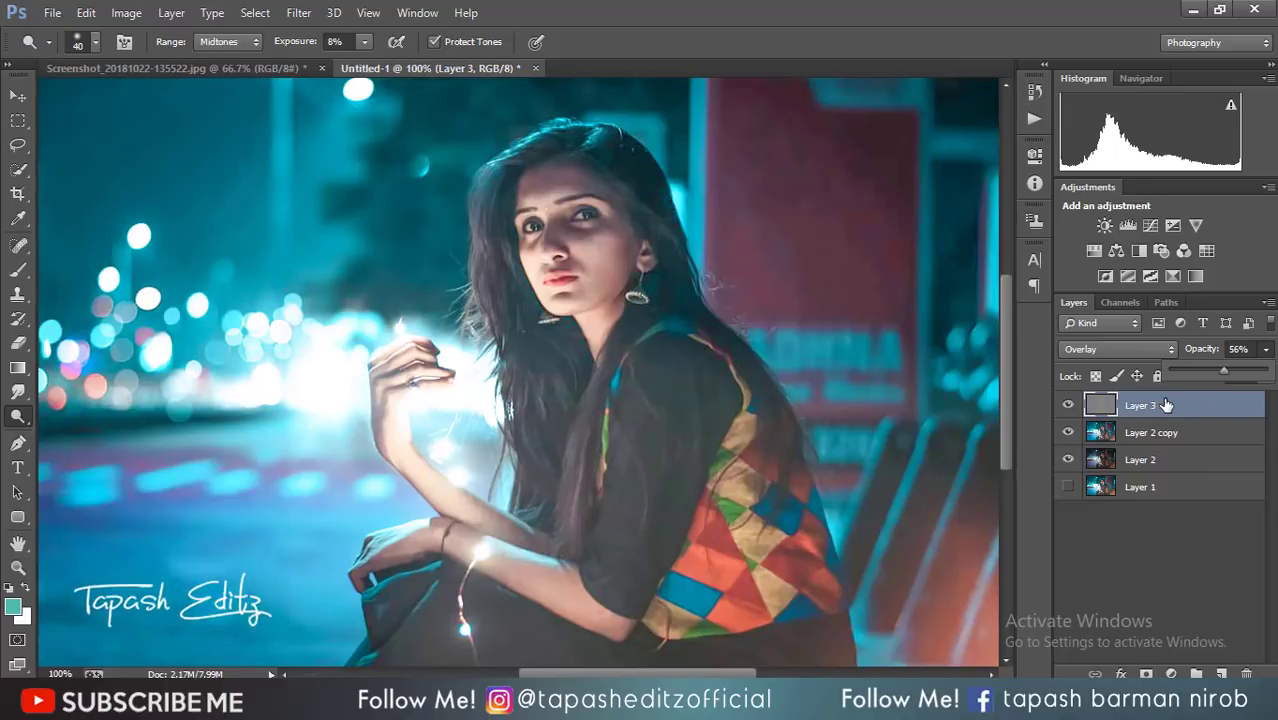
pyautogui.hotkey('ctrl', '-')
pyautogui.hotkey('ctrl', '-')
pyautogui.hotkey('ctrl', '-')
pyautogui.hotkey('ctrl', '-')
pyautogui.hotkey('ctrl', '+')
pyautogui.hotkey('ctrl', '+')
pyautogui.hotkey('ctrl', '+')
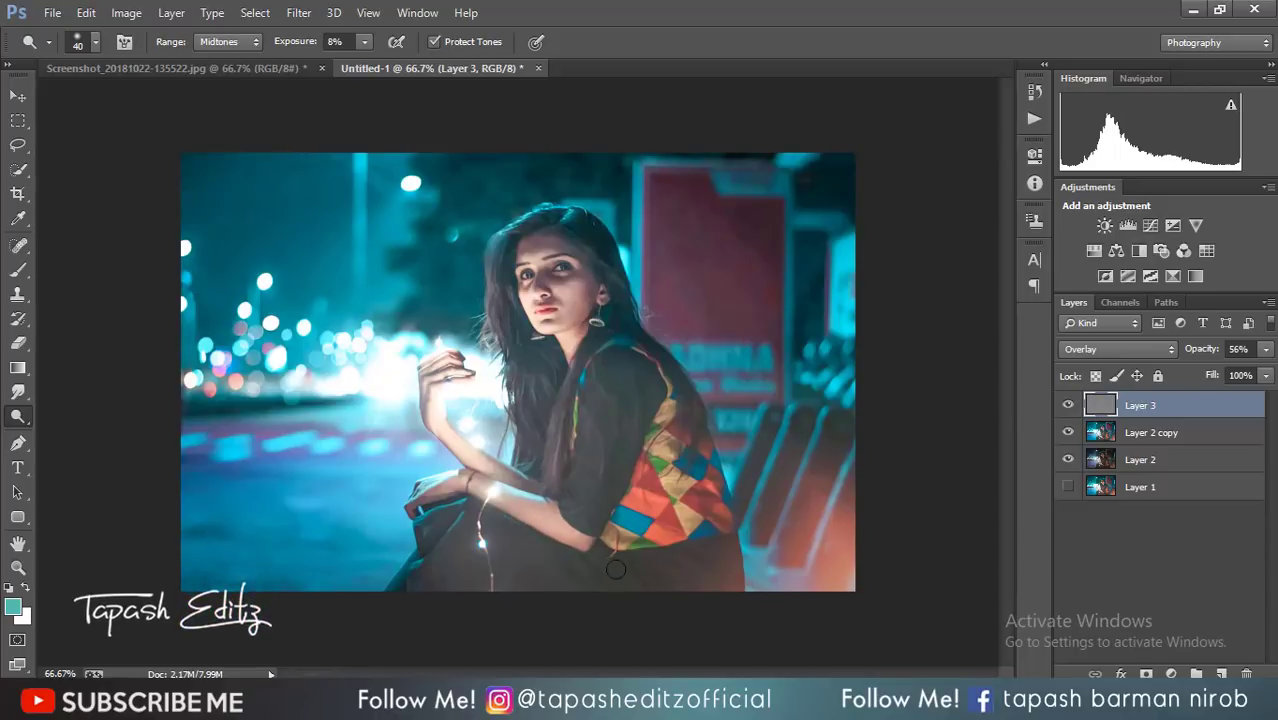
# Stamp all visible layers into a new top layer, and group Layer 3 with Layer 2 copy.
pyautogui.moveTo(615, 569)
pyautogui.mouseDown()
pyautogui.moveTo(538, 509)
pyautogui.moveTo(450, 476)
pyautogui.moveTo(486, 482)
pyautogui.moveTo(388, 490)
pyautogui.mouseUp()
pyautogui.hotkey('ctrl', 'shift', 'alt', 'e')
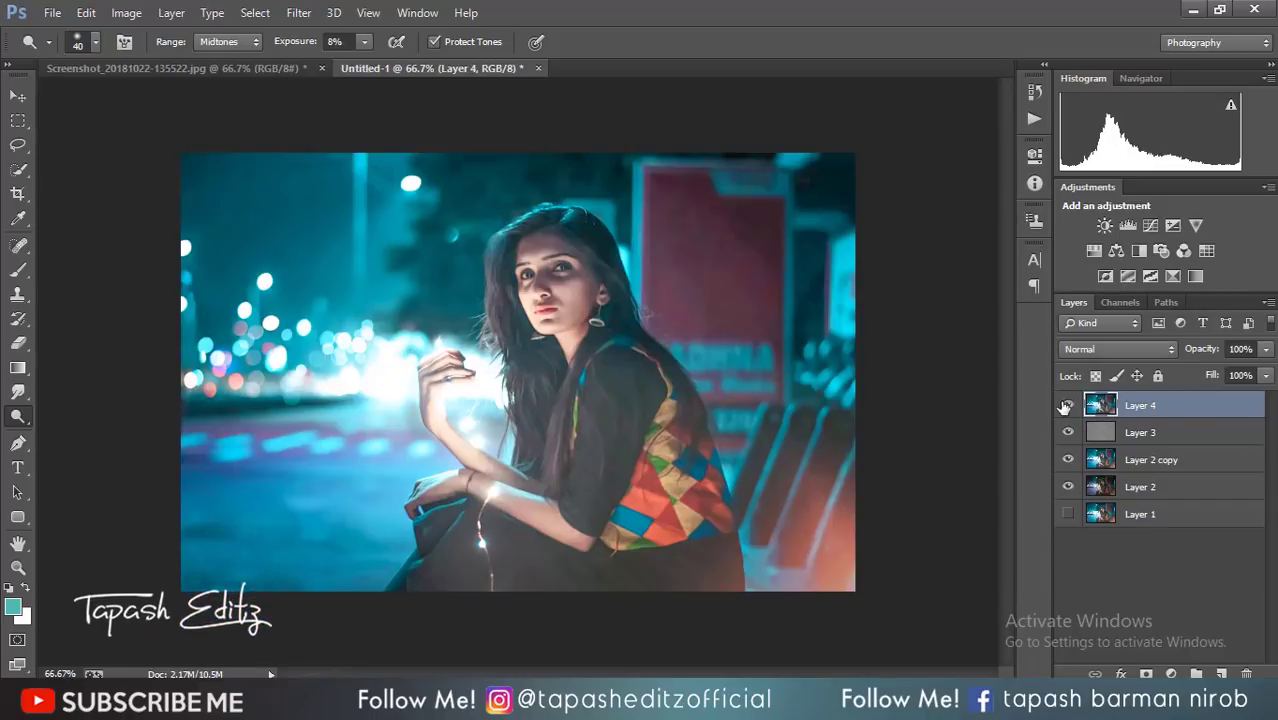
pyautogui.click(1148, 434)
pyautogui.keyDown('shift'); pyautogui.click(1165, 462); pyautogui.keyUp('shift')
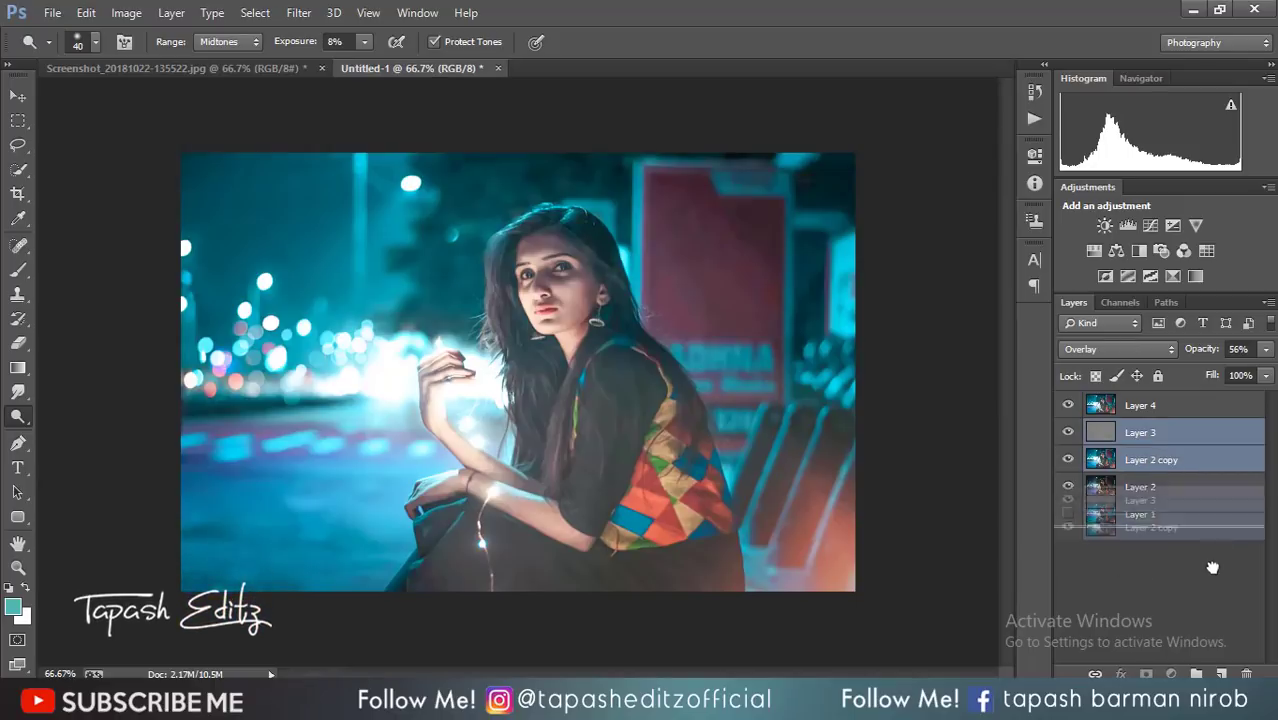
pyautogui.hotkey('ctrl', 'g')
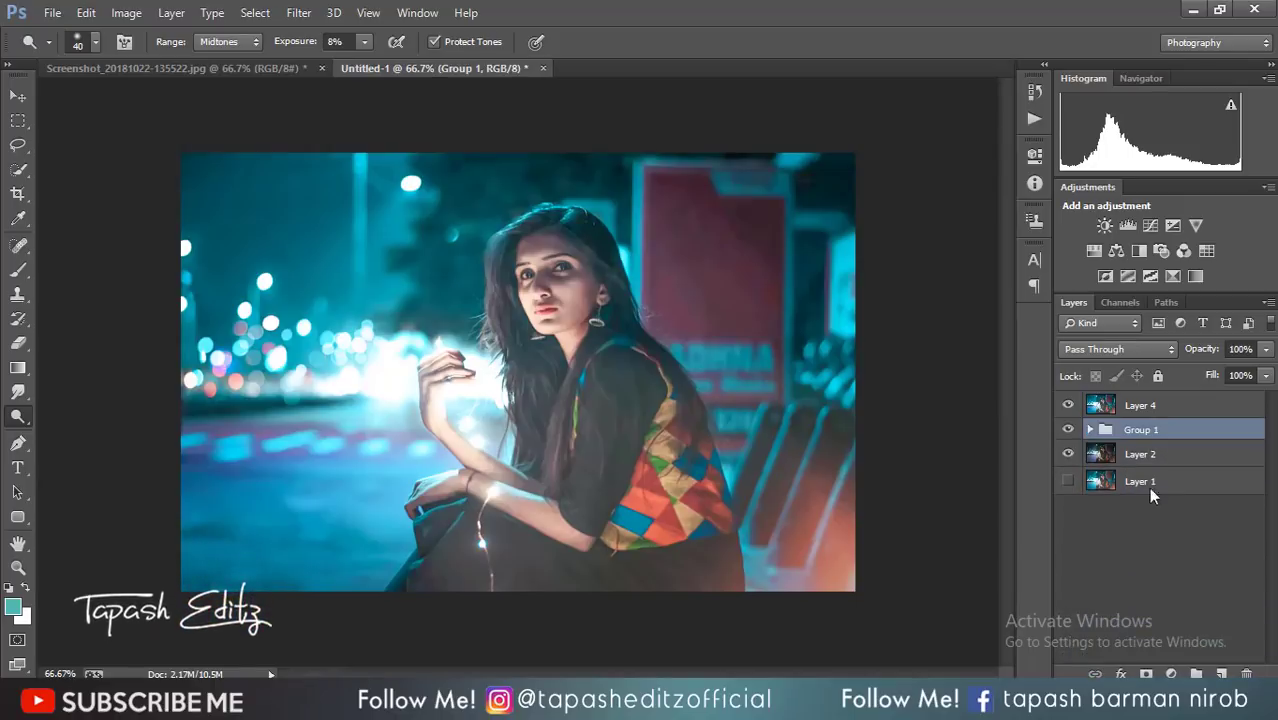
# Hide Group 1, compare the image with and without Layer 4, and leave Layer 4 visible and selected.
pyautogui.moveTo(1068, 430); pyautogui.dragTo(1070, 406)
pyautogui.click(1070, 408)
pyautogui.click(1070, 408)
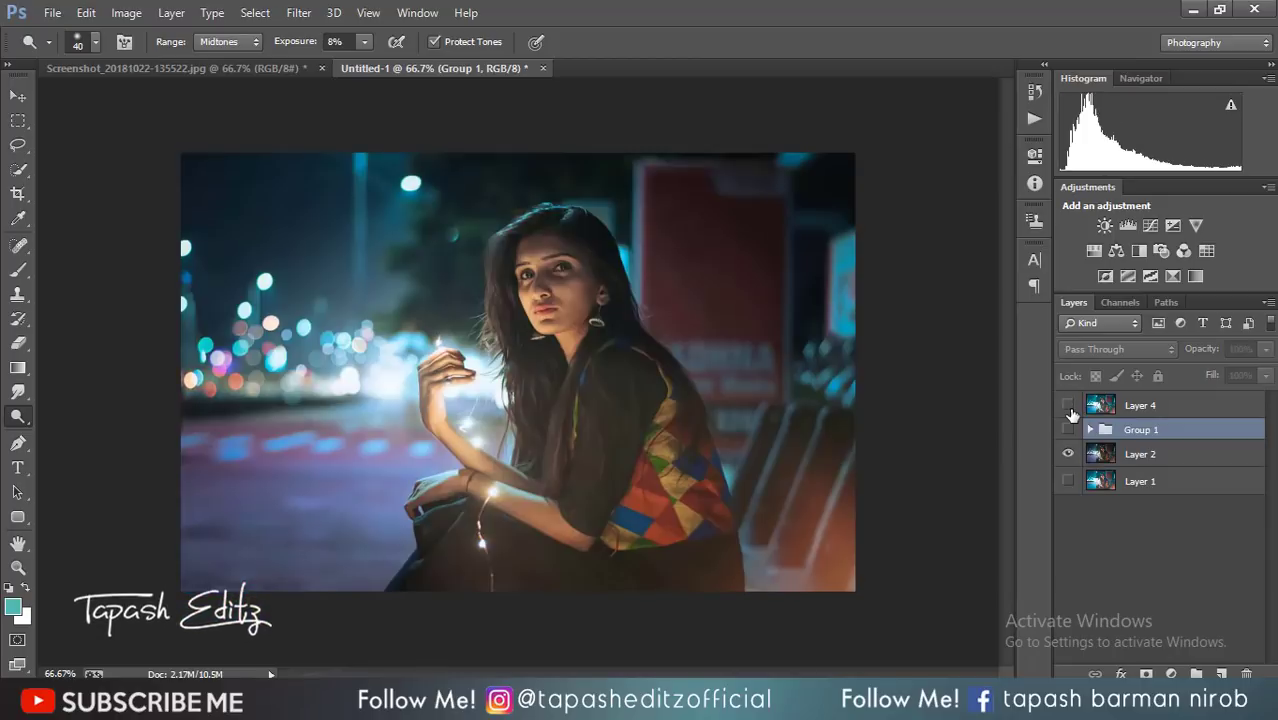
pyautogui.click(1068, 405)
pyautogui.click(1160, 406)
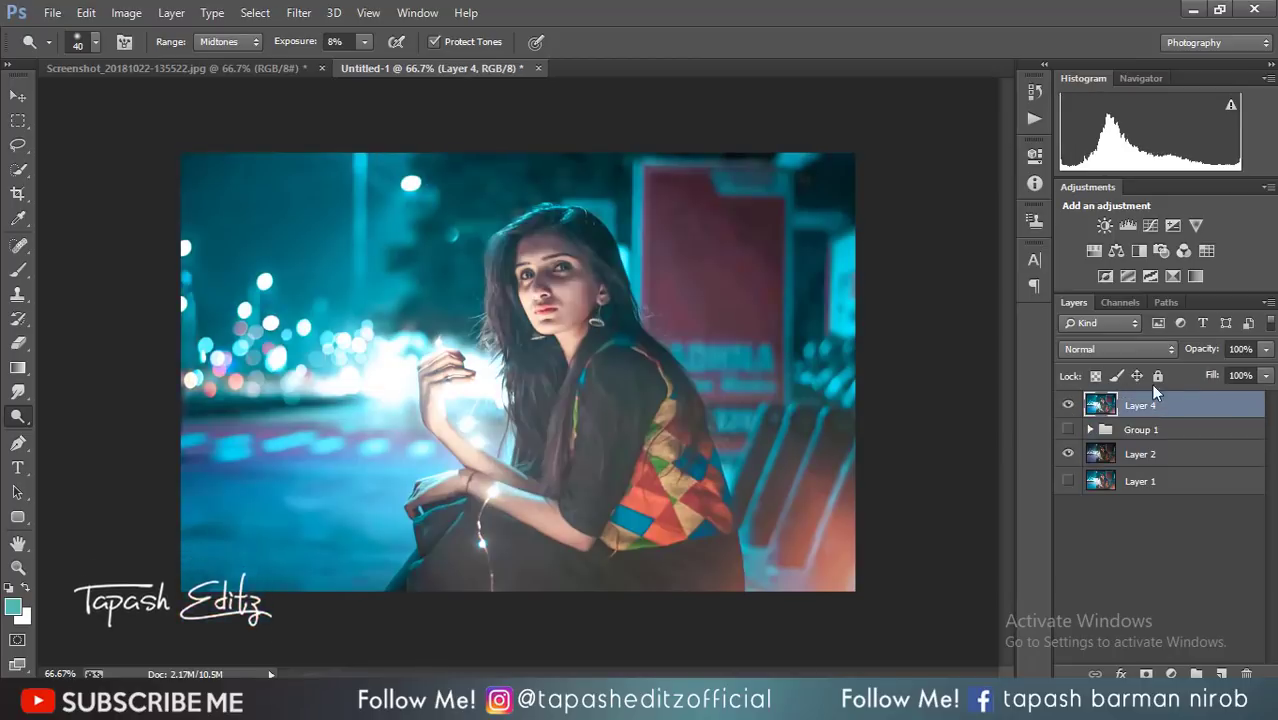
# Add a Selective Color adjustment above Layer 4 and set Reds to Cyan -20%, Yellow -14% and Black +5%.
pyautogui.click(1194, 276)
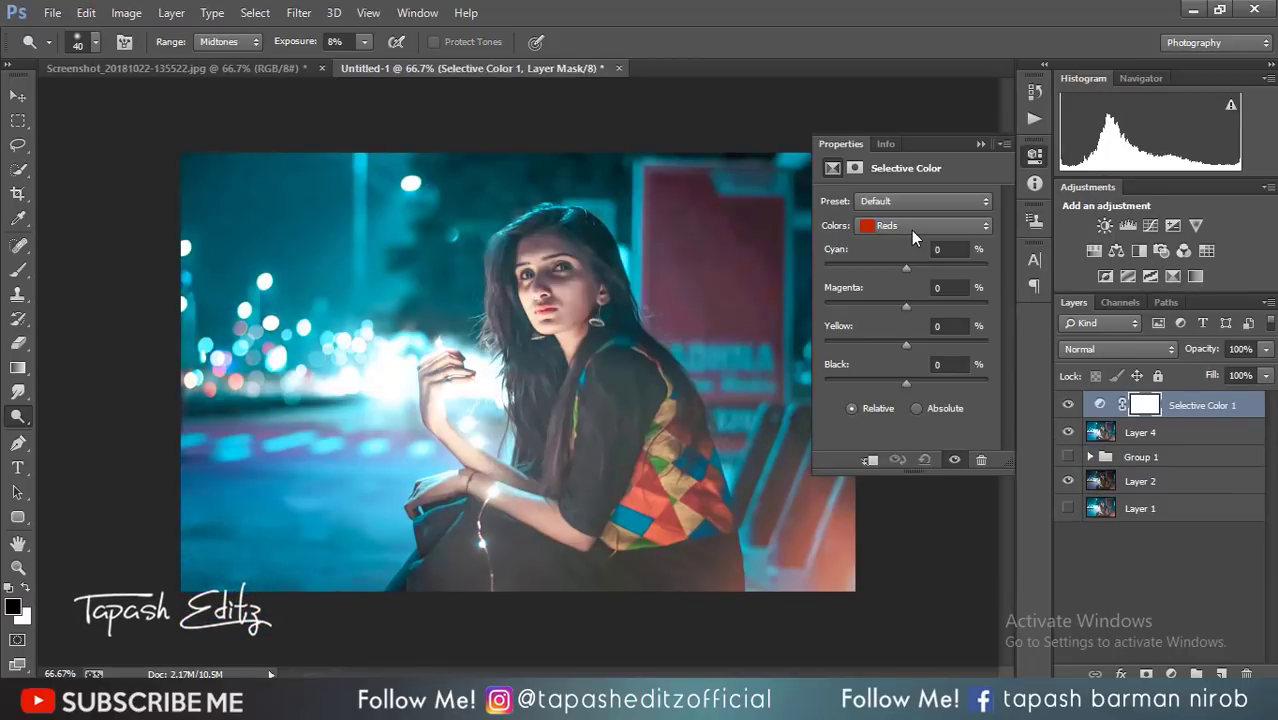
pyautogui.moveTo(905, 381); pyautogui.dragTo(932, 386)
pyautogui.moveTo(906, 341); pyautogui.dragTo(940, 341)
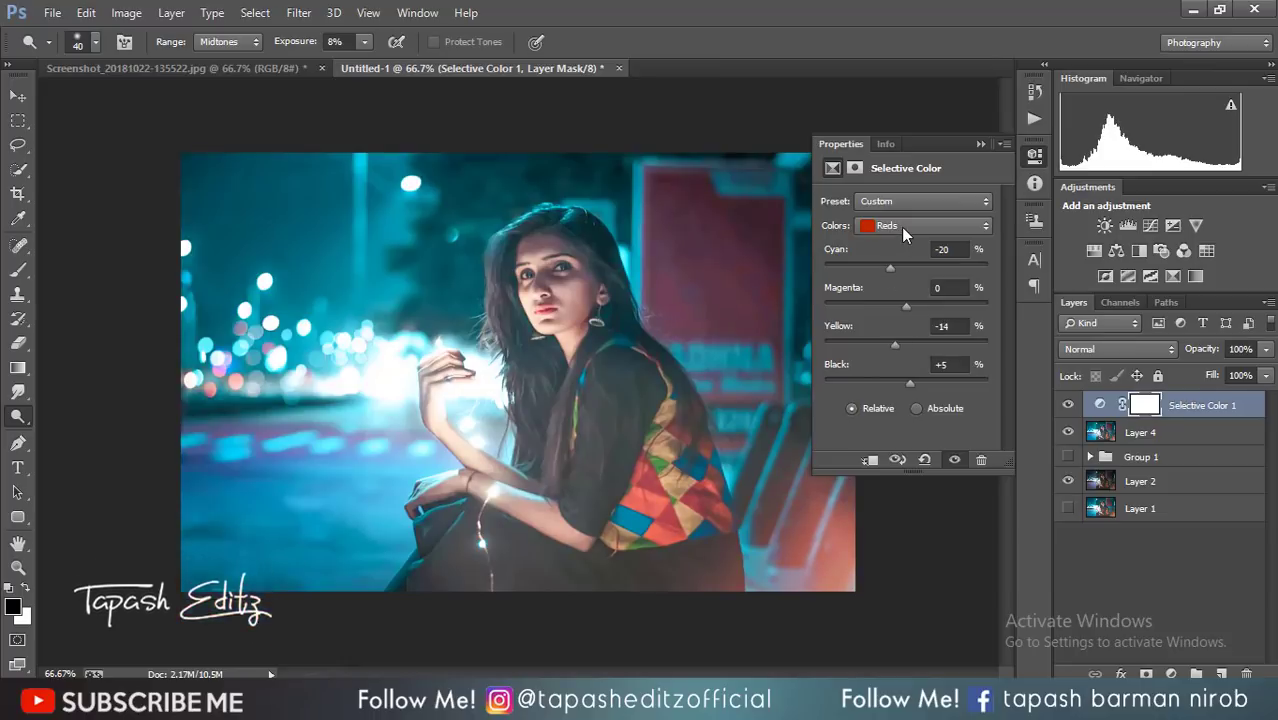
# Set the Selective Color adjustment's Blacks to Cyan +15% and Black -9%, and try small Magenta and Yellow shifts.
pyautogui.click(901, 227)
pyautogui.click(908, 370)
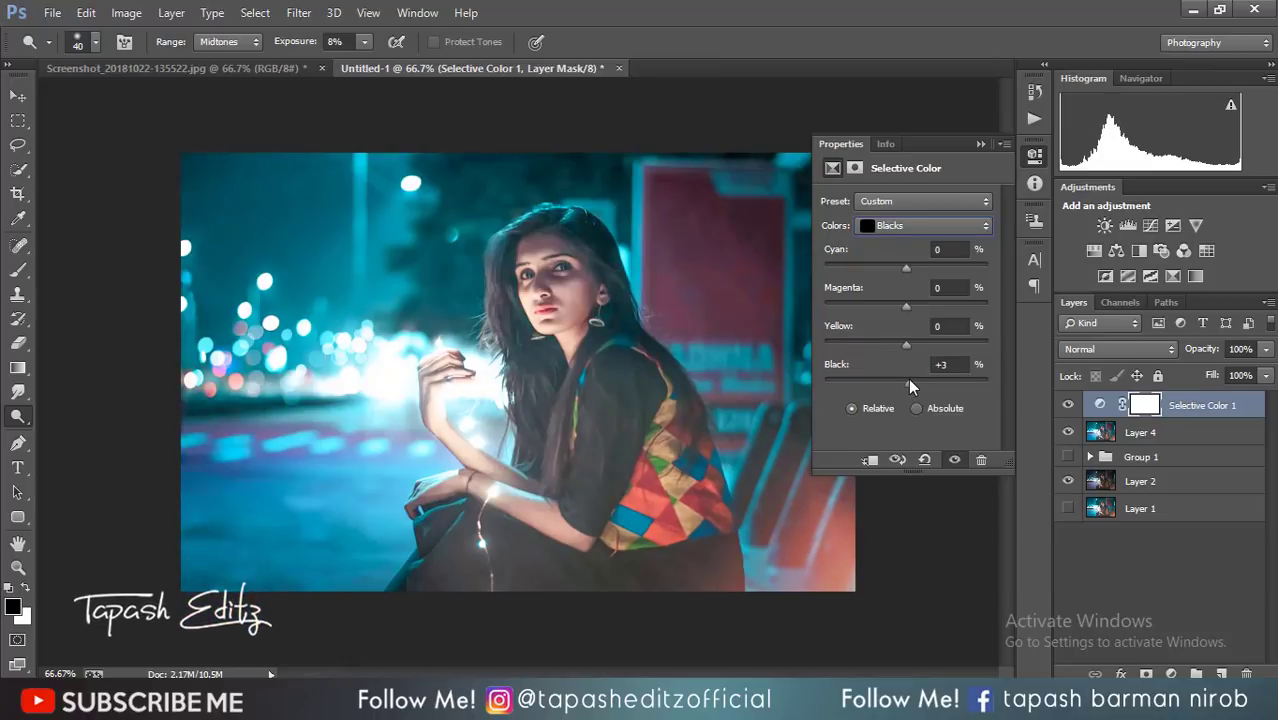
pyautogui.moveTo(908, 380); pyautogui.dragTo(899, 379)
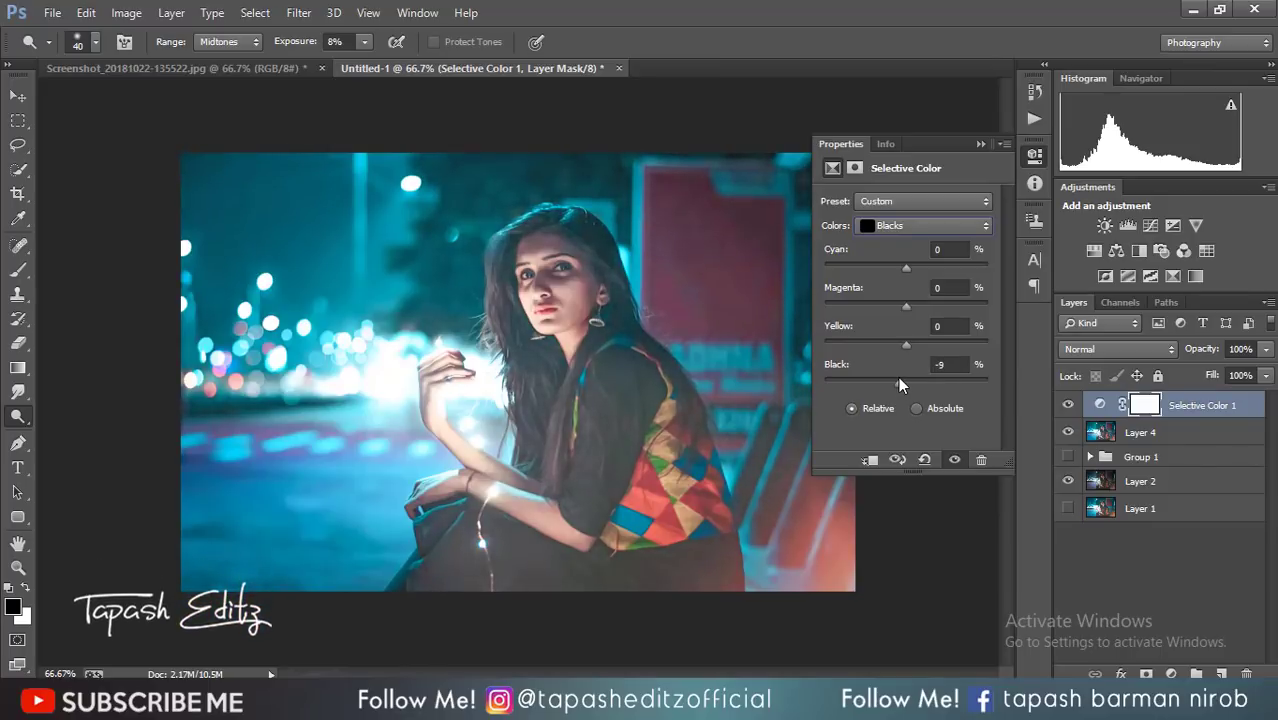
pyautogui.moveTo(907, 267); pyautogui.dragTo(917, 265)
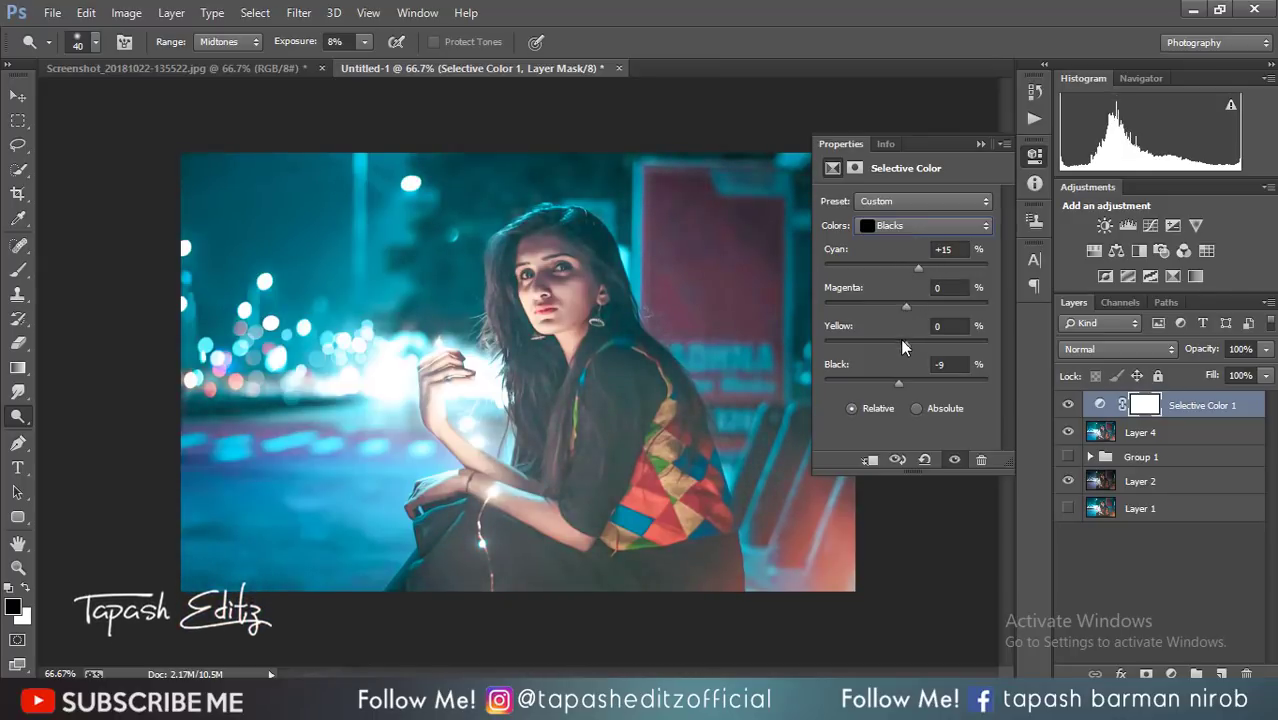
pyautogui.moveTo(903, 346); pyautogui.dragTo(906, 344)
pyautogui.moveTo(914, 305); pyautogui.dragTo(902, 311)
pyautogui.click(981, 144)
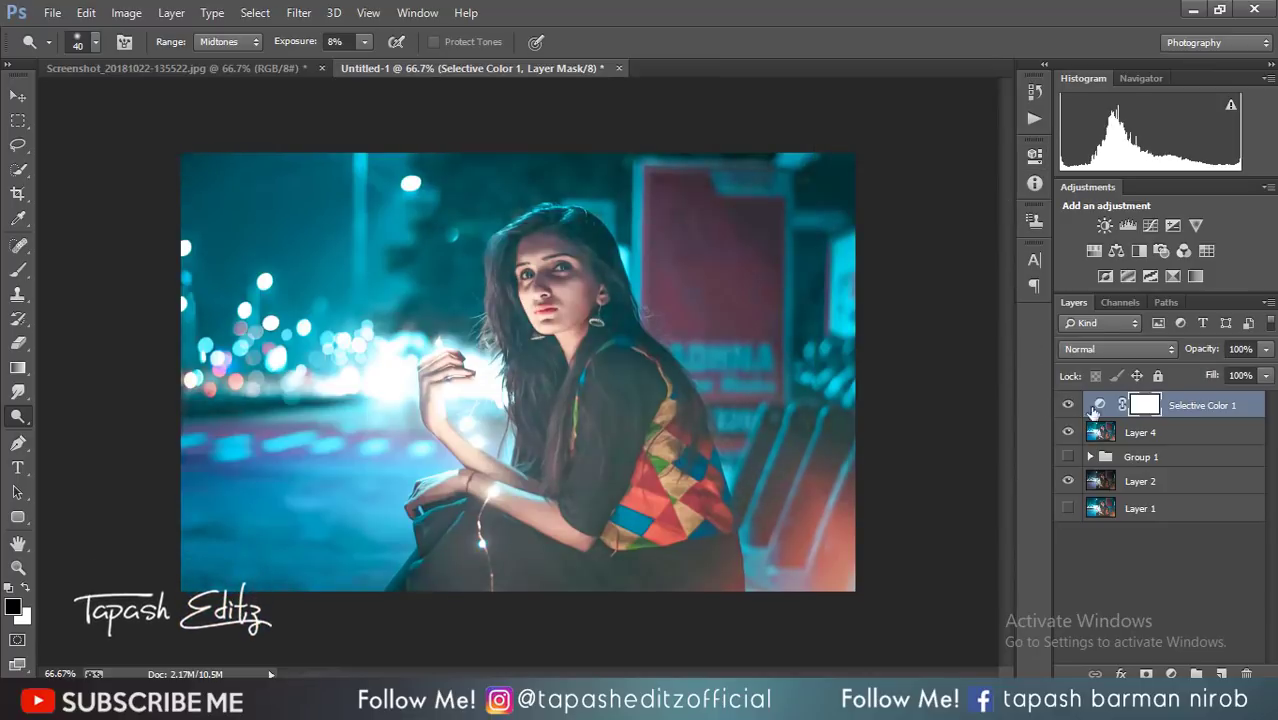
# Merge the Selective Color adjustment down into Layer 4 and compare the image with and without the merged layer.
pyautogui.rightClick(1199, 412)
pyautogui.click(890, 540)
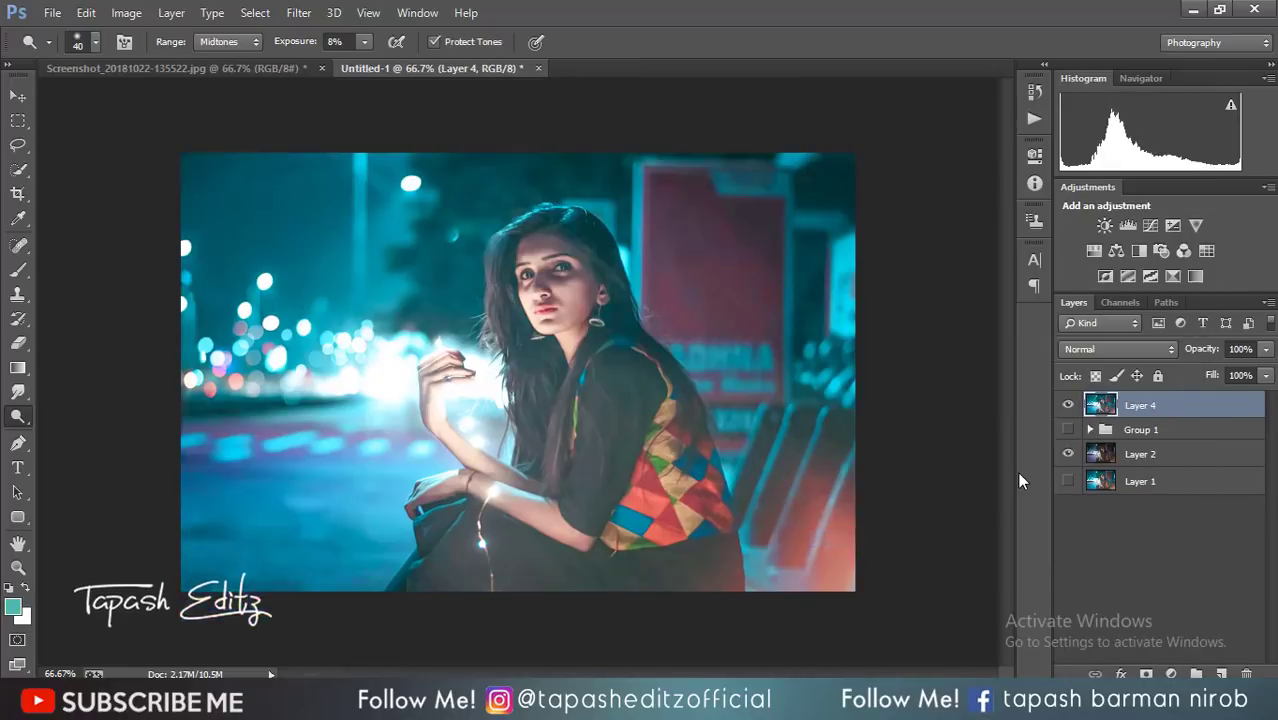
pyautogui.click(1068, 405)
pyautogui.click(1068, 405)
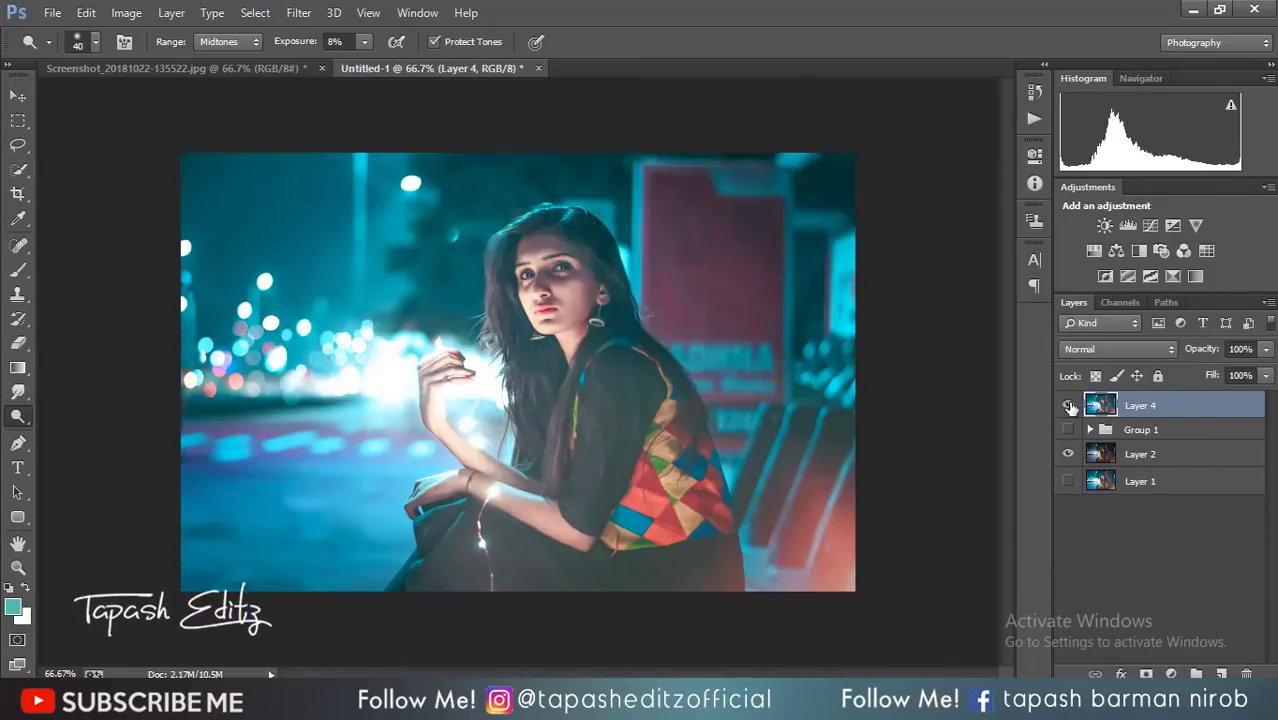
# Hide Layer 2, show Layer 1, and toggle Layer 4 to compare the final grade against Layer 1.
pyautogui.click(1066, 405)
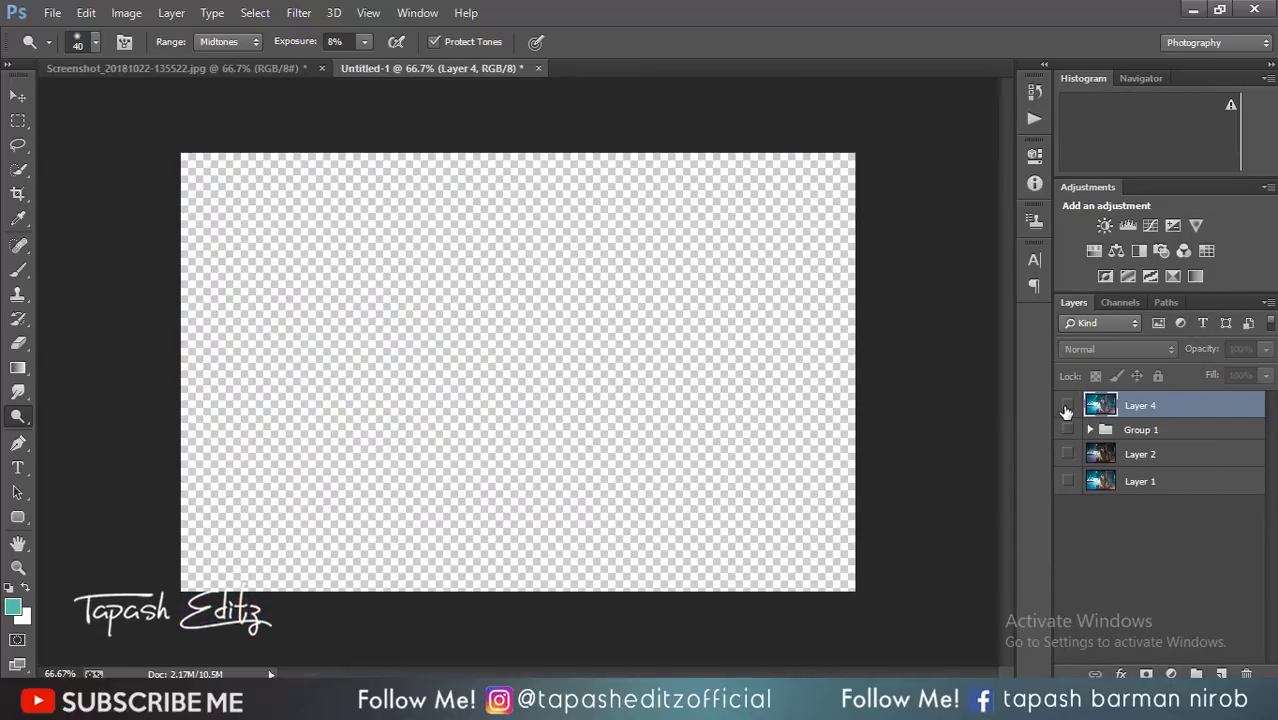
pyautogui.click(1066, 405)
pyautogui.click(1062, 401)
pyautogui.click(1062, 401)
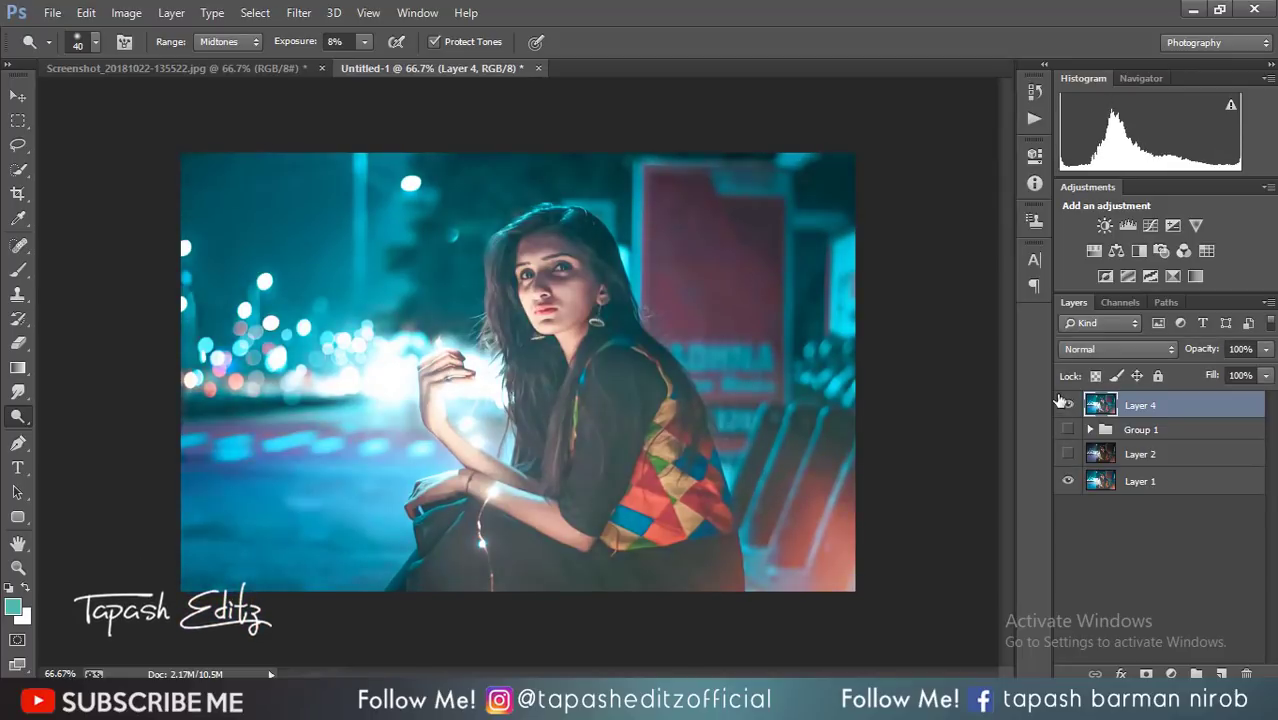
pyautogui.click(1066, 404)
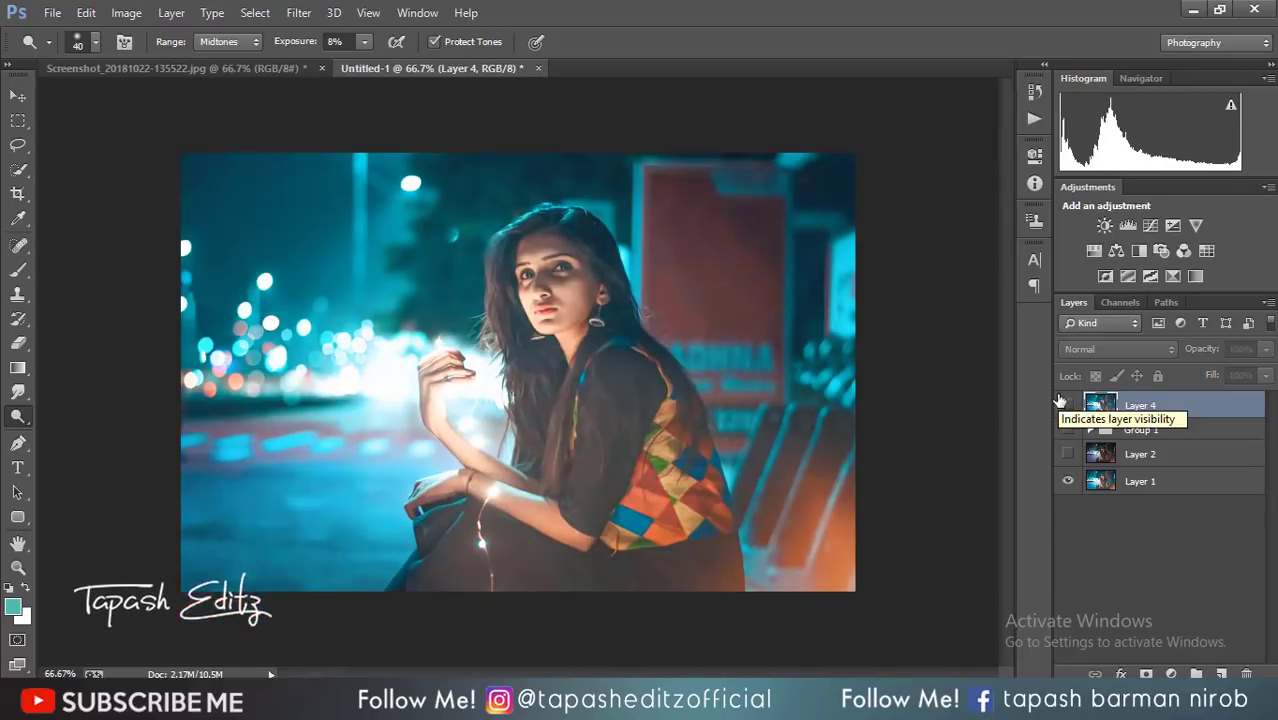
pyautogui.click(1062, 402)
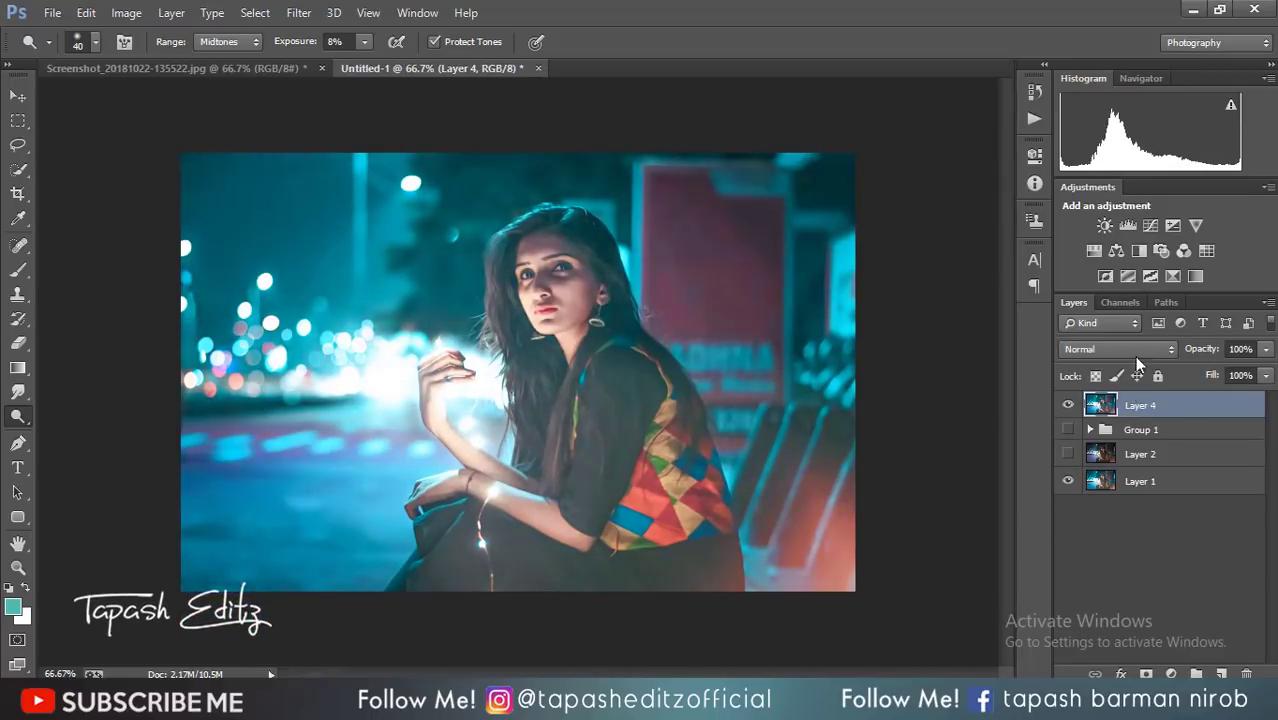
# Add a new Selective Color adjustment above Layer 4 and try Reds at Magenta +2%, Yellow -32% and Black -16%.
pyautogui.click(1168, 278)
pyautogui.click(926, 228)
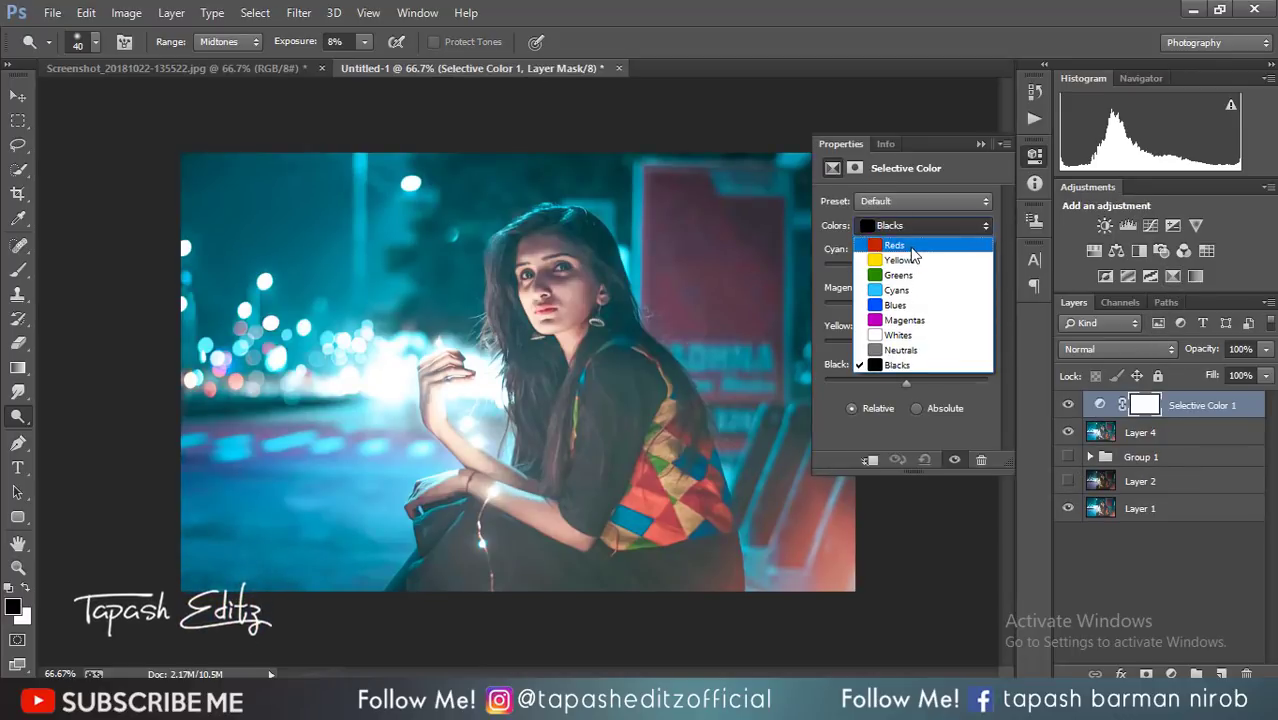
pyautogui.click(910, 246)
pyautogui.moveTo(902, 381)
pyautogui.mouseDown()
pyautogui.moveTo(939, 389)
pyautogui.moveTo(878, 384)
pyautogui.moveTo(891, 386)
pyautogui.mouseUp()
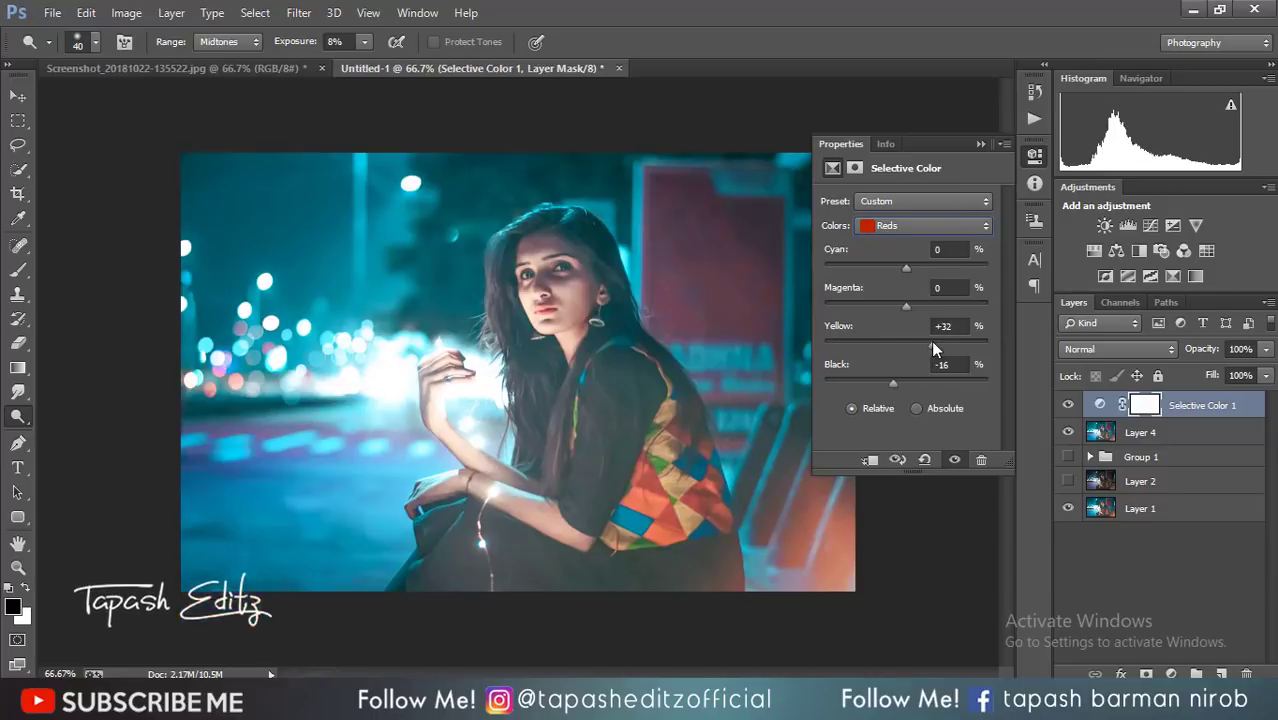
pyautogui.moveTo(932, 343); pyautogui.dragTo(907, 304)
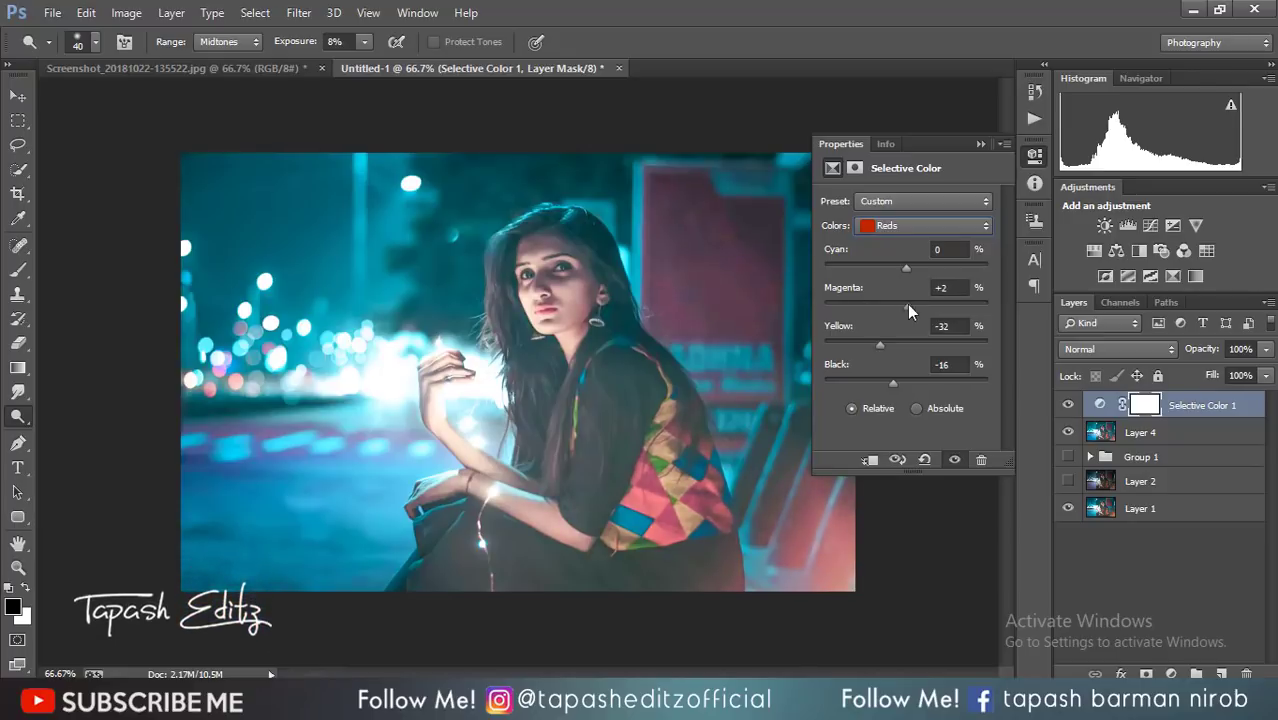
# Reset the new Selective Color adjustment to its defaults and hide its layer.
pyautogui.click(924, 460)
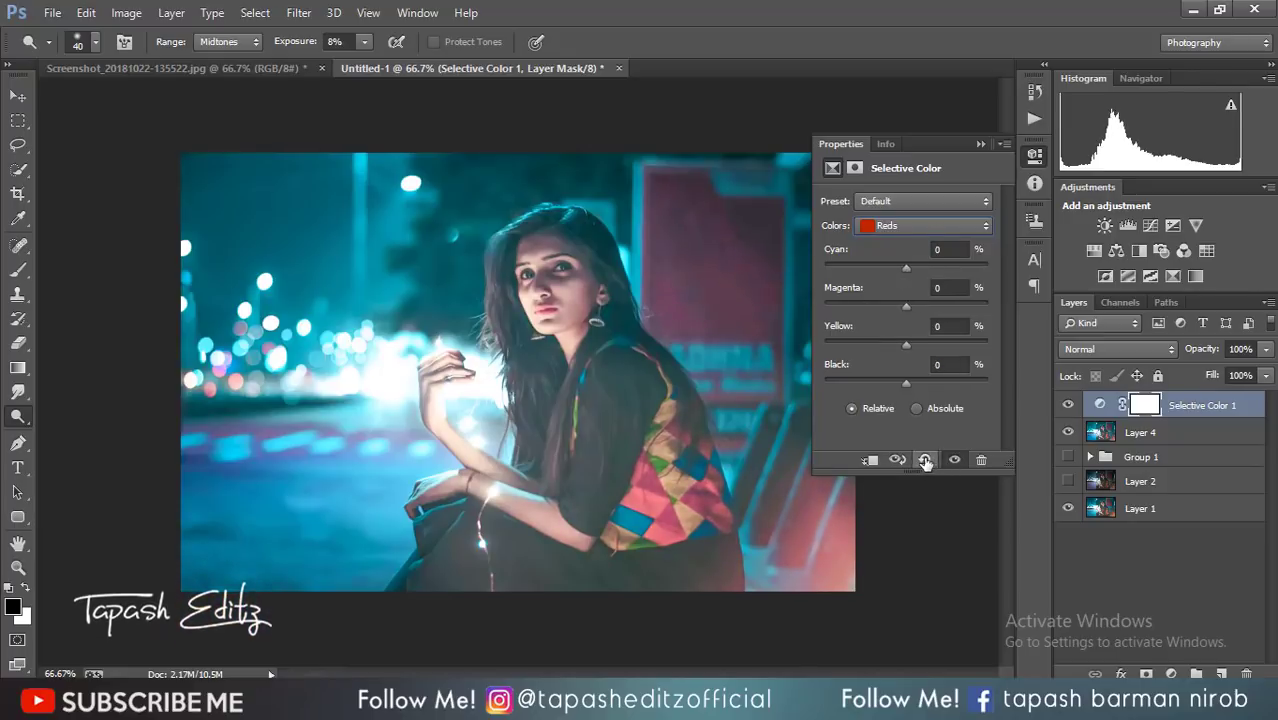
pyautogui.click(978, 143)
pyautogui.click(1068, 405)
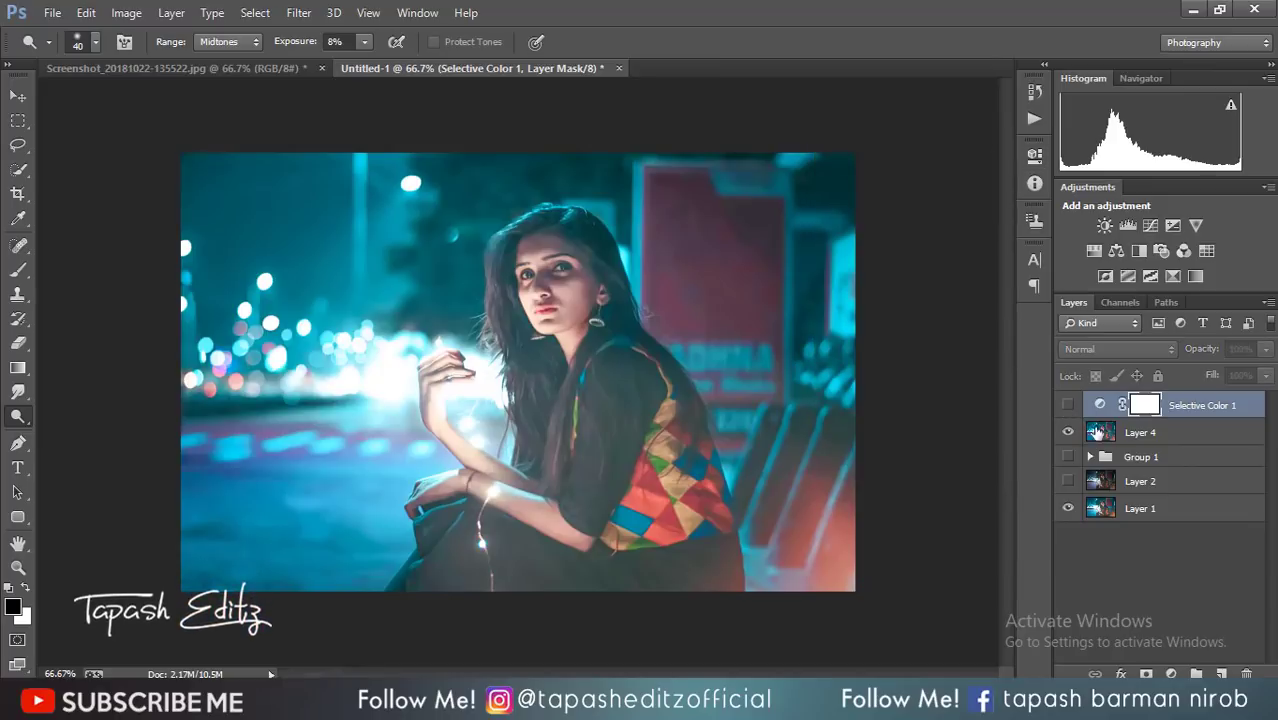
# Select Layer 4, show Layer 2, and hide Layer 4 to compare the grade with the darker earlier version.
pyautogui.click(1157, 438)
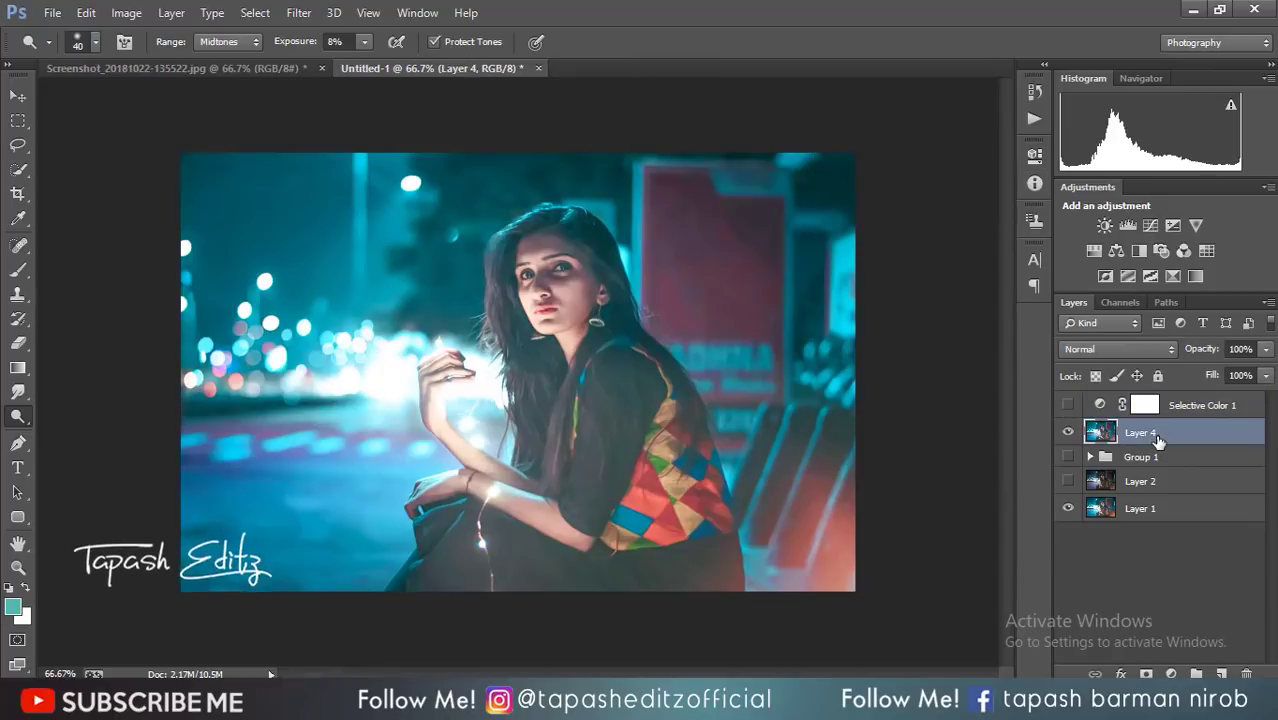
pyautogui.click(1068, 481)
pyautogui.click(1068, 432)
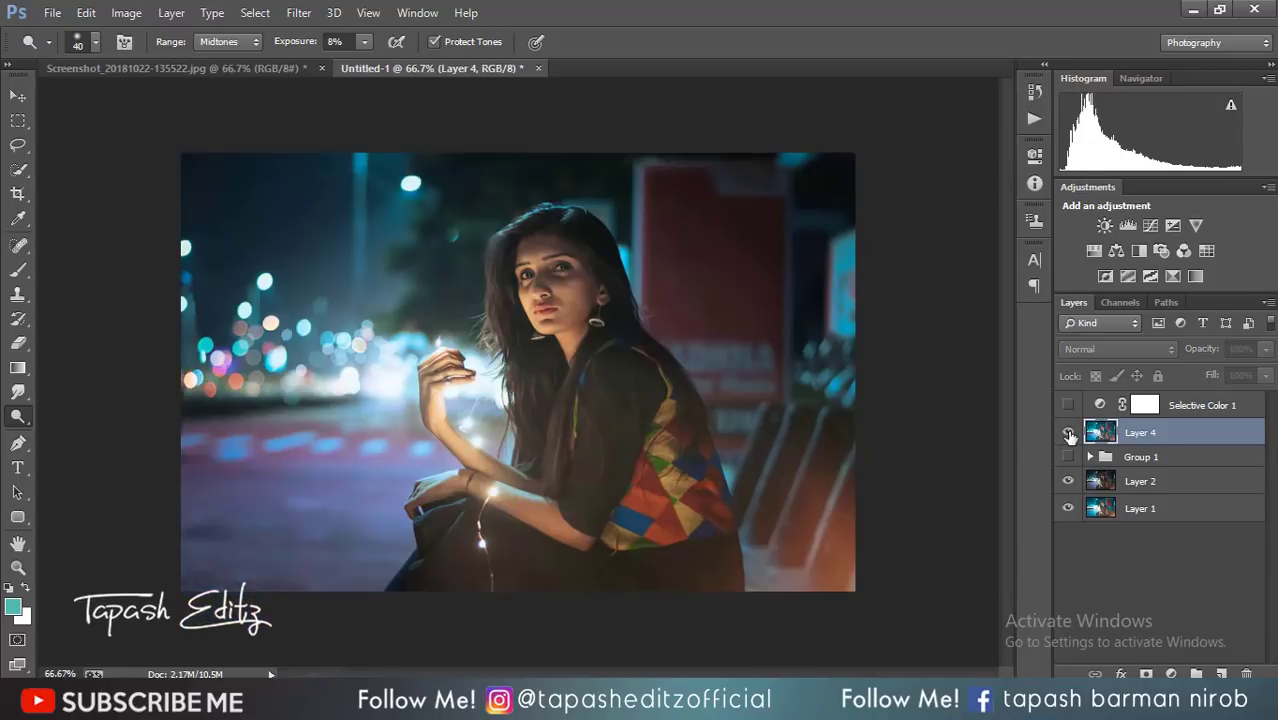